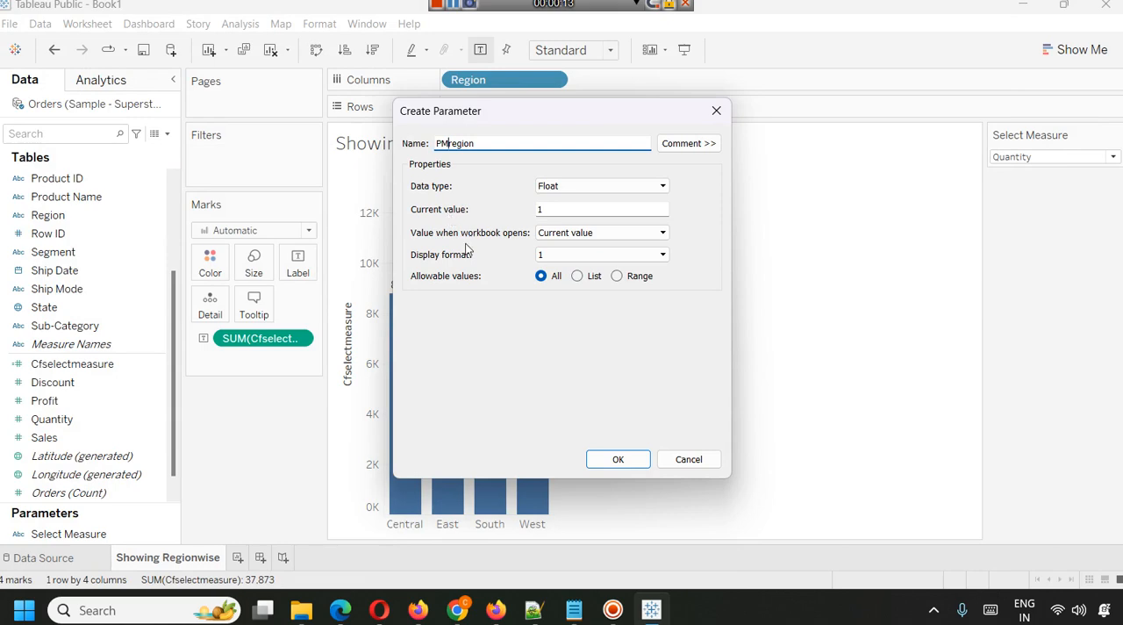
# Set up a parameter named PMregion with the String data type and a list of allowable values.
pyautogui.click(170, 128)
pyautogui.click(562, 185)
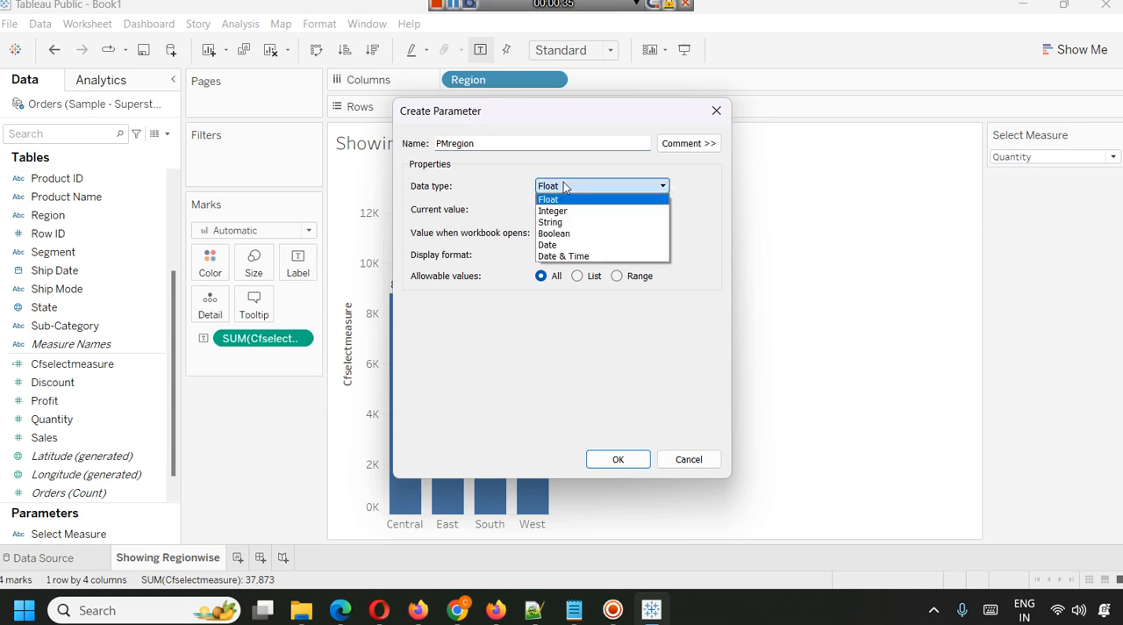
pyautogui.click(589, 221)
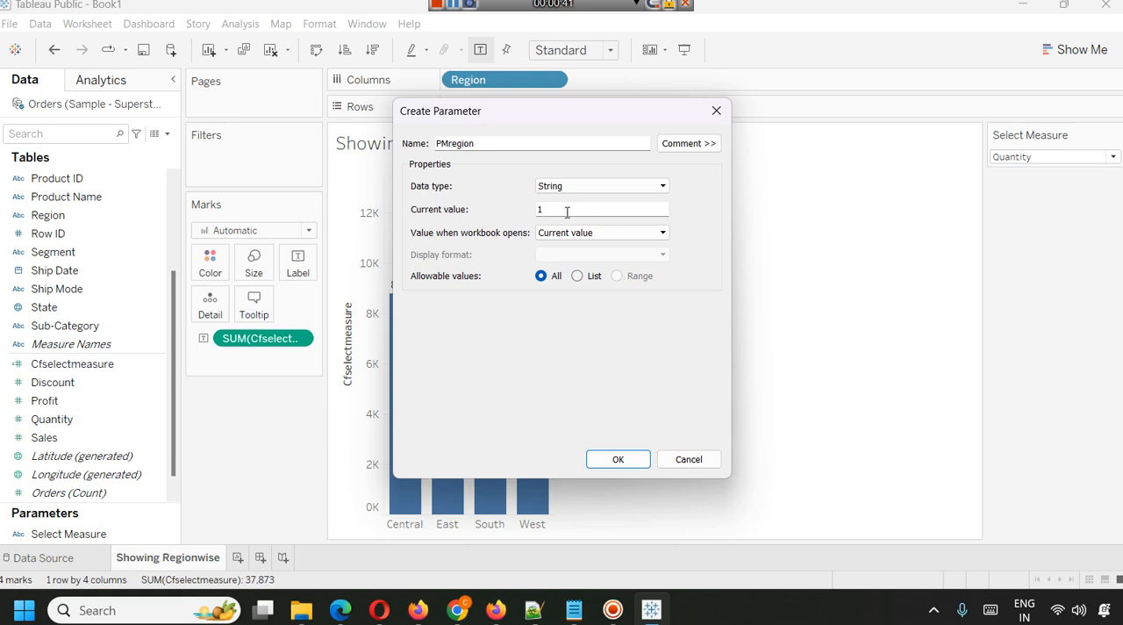
pyautogui.click(593, 278)
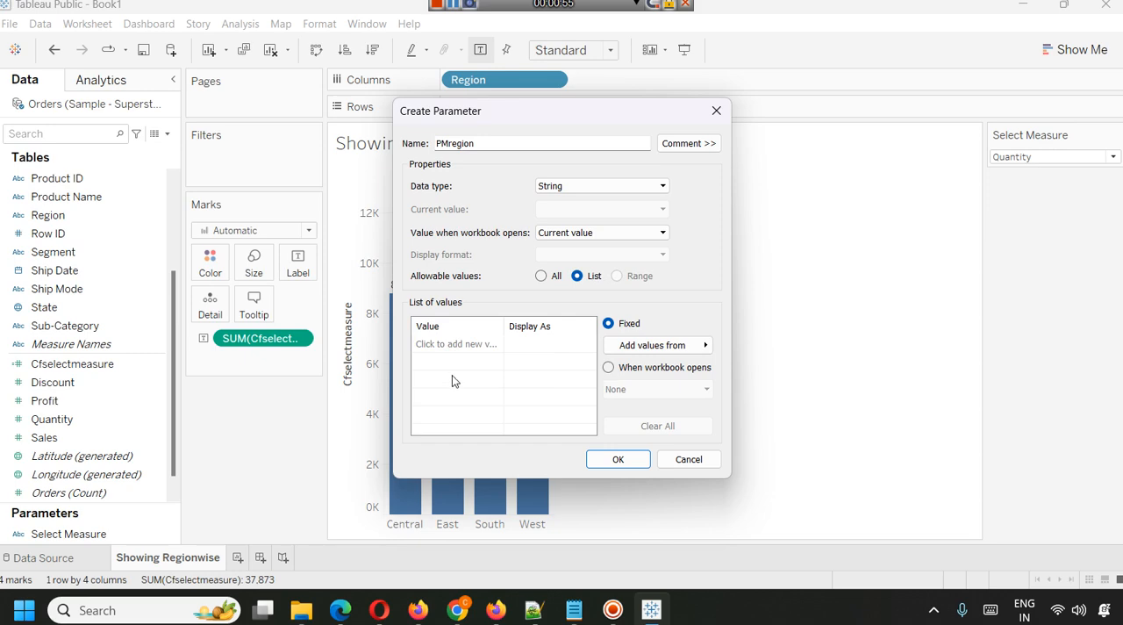
pyautogui.click(677, 347)
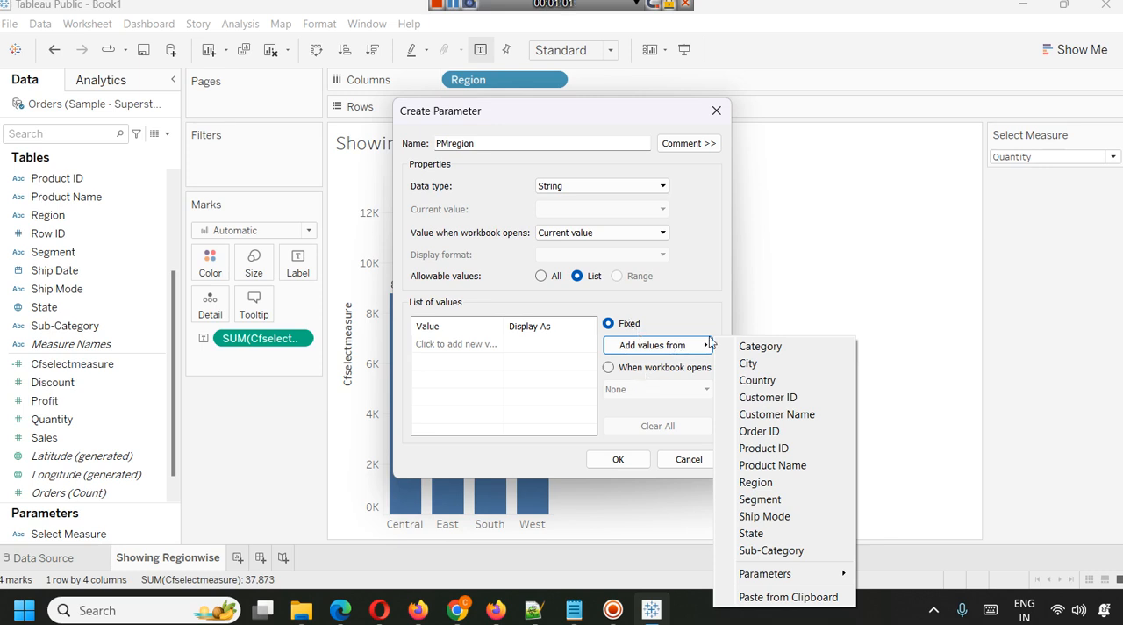
pyautogui.click(771, 480)
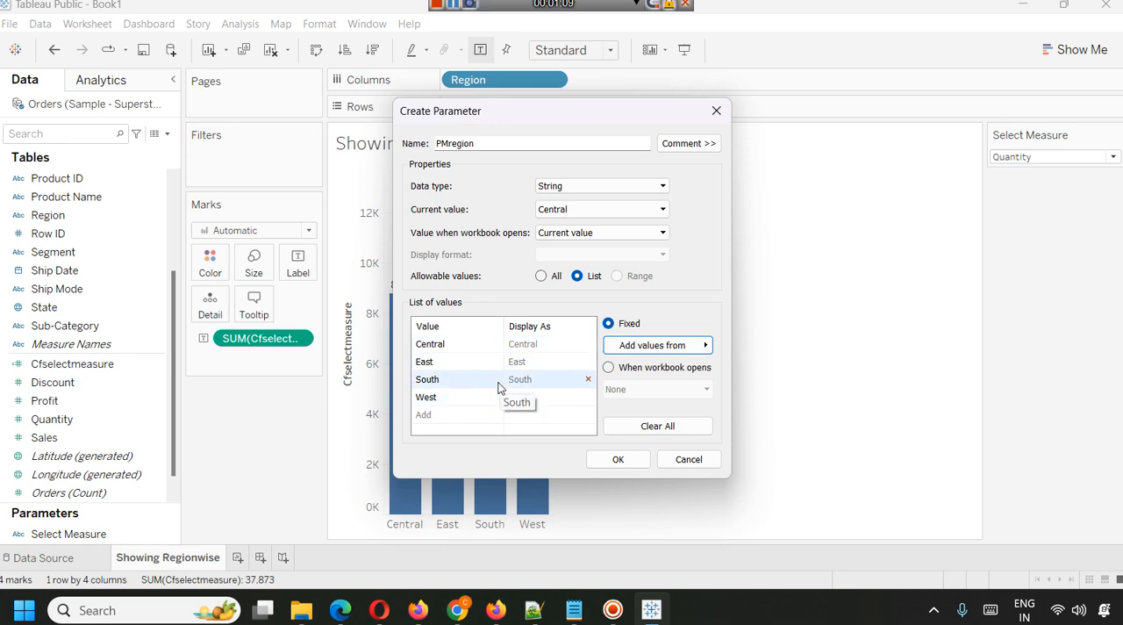
pyautogui.click(647, 425)
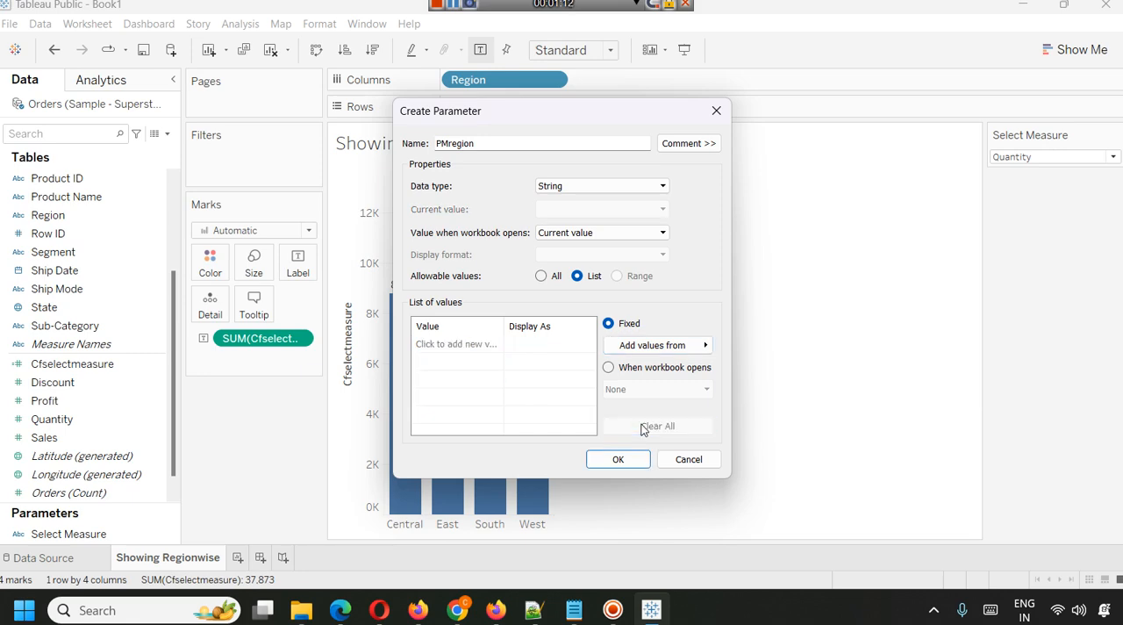
# Create the PMregion parameter with its value list filled from the Region field, and show its control on the worksheet.
pyautogui.click(672, 345)
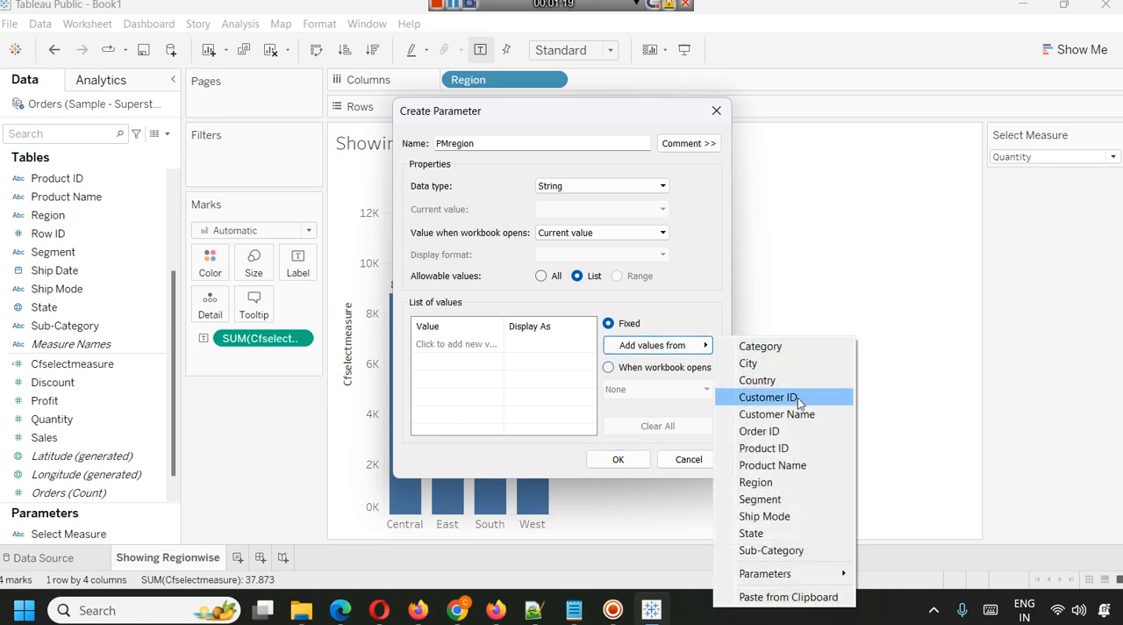
pyautogui.click(779, 482)
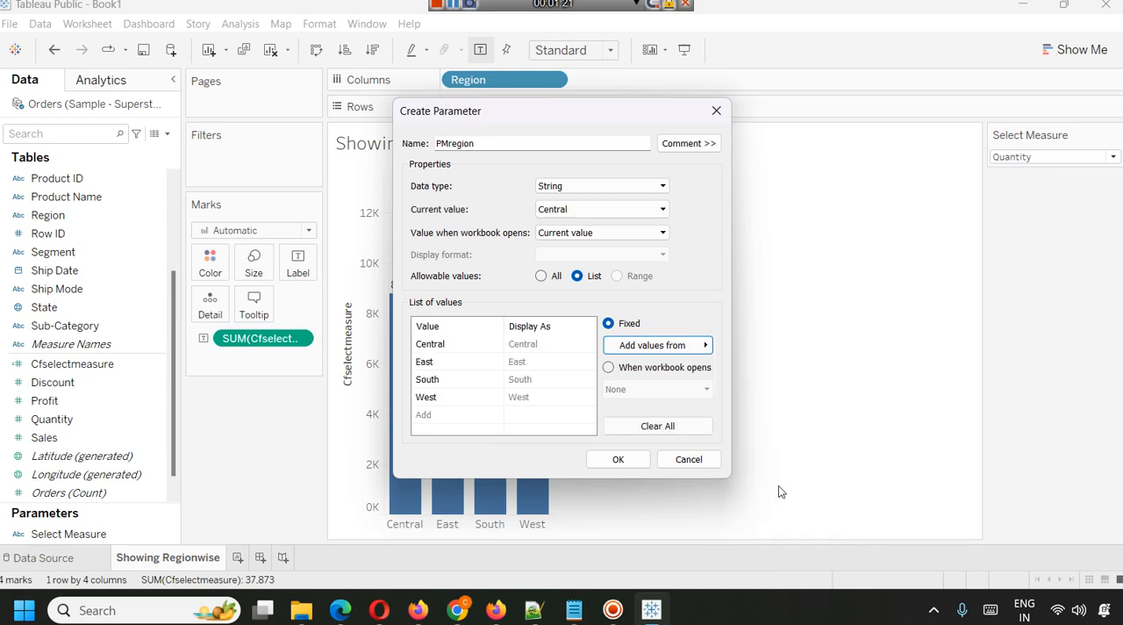
pyautogui.click(618, 457)
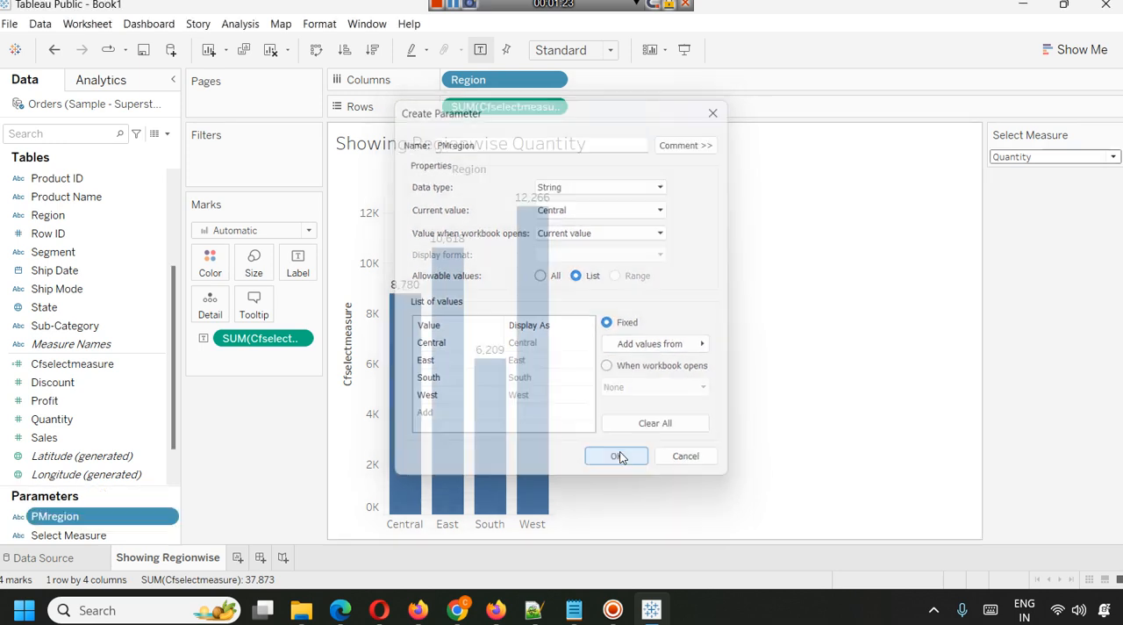
pyautogui.rightClick(72, 516)
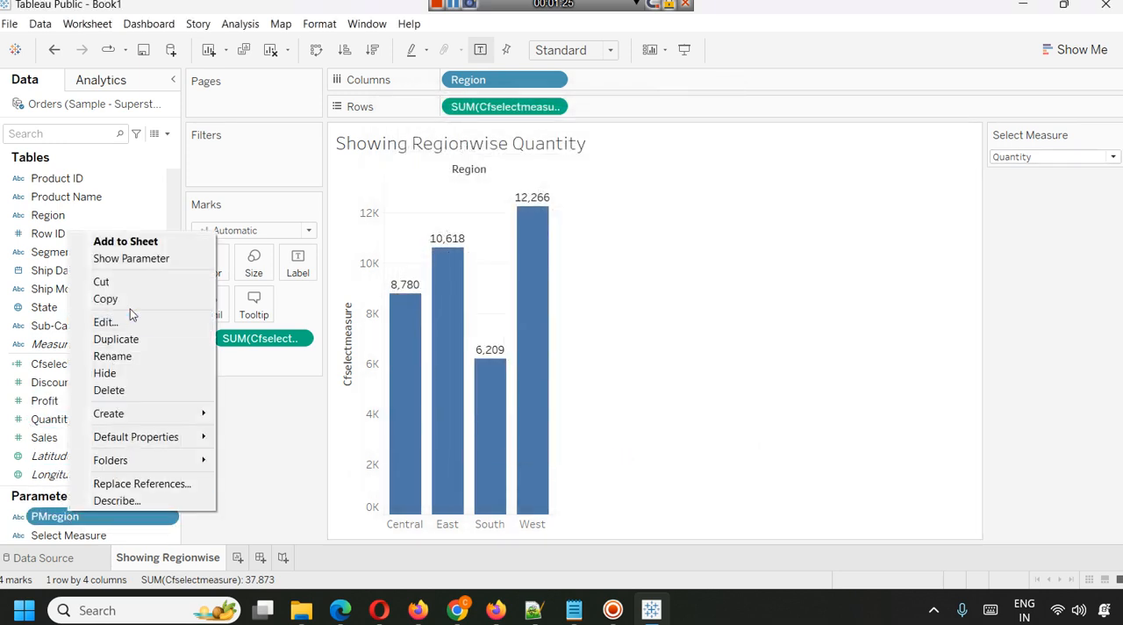
pyautogui.click(131, 258)
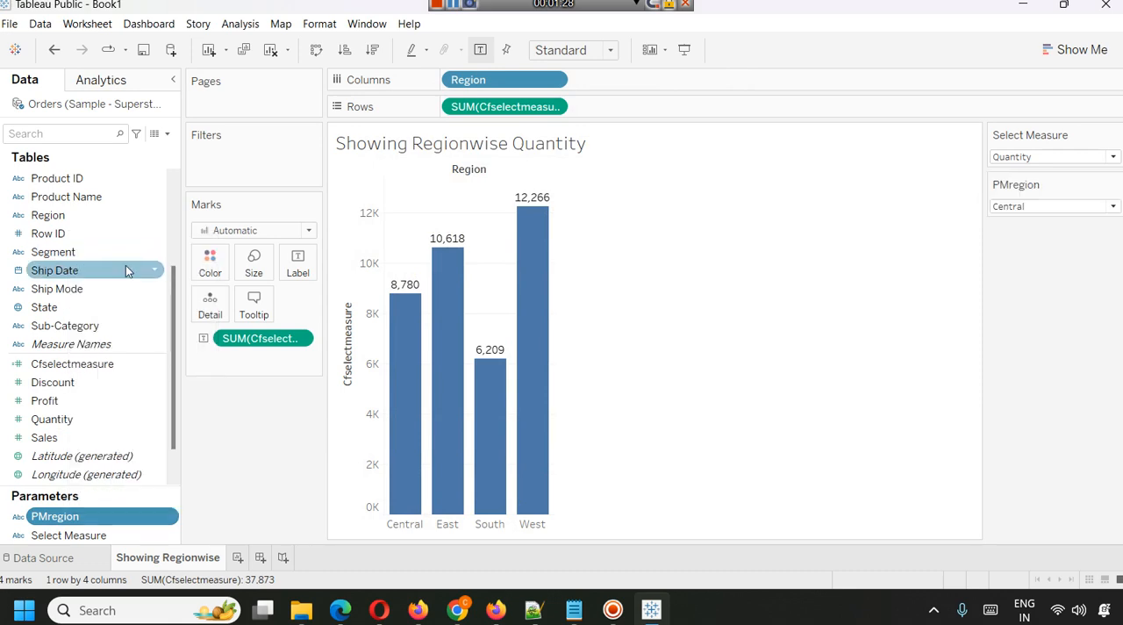
# Switch the PMregion control through East, West and Central, ending on South.
pyautogui.click(1018, 207)
pyautogui.click(1015, 235)
pyautogui.click(1018, 207)
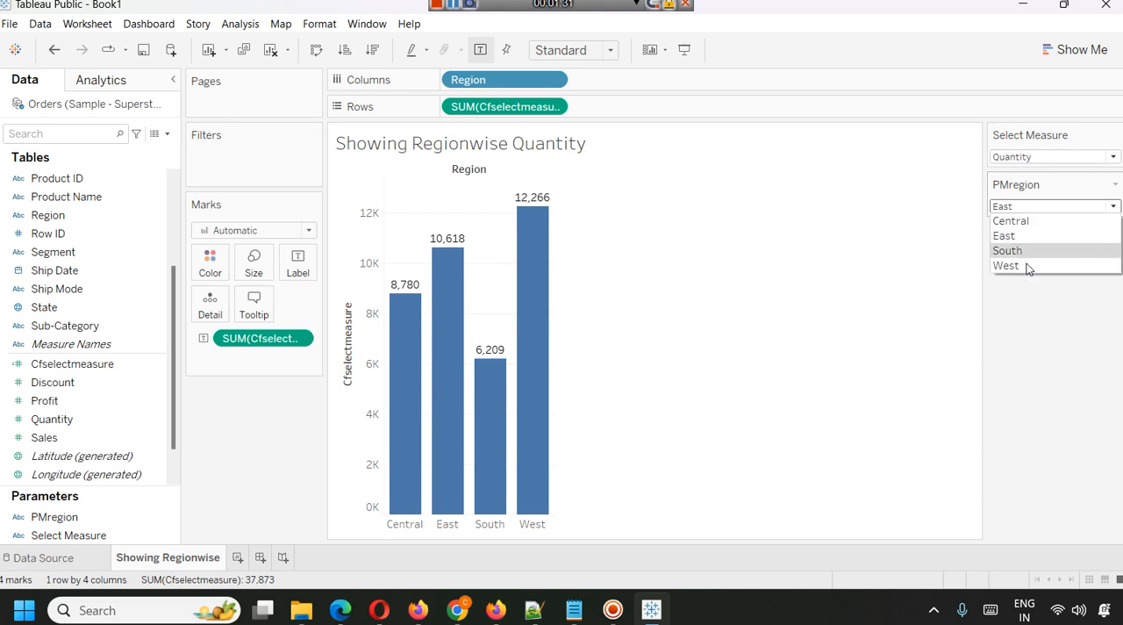
pyautogui.click(1007, 265)
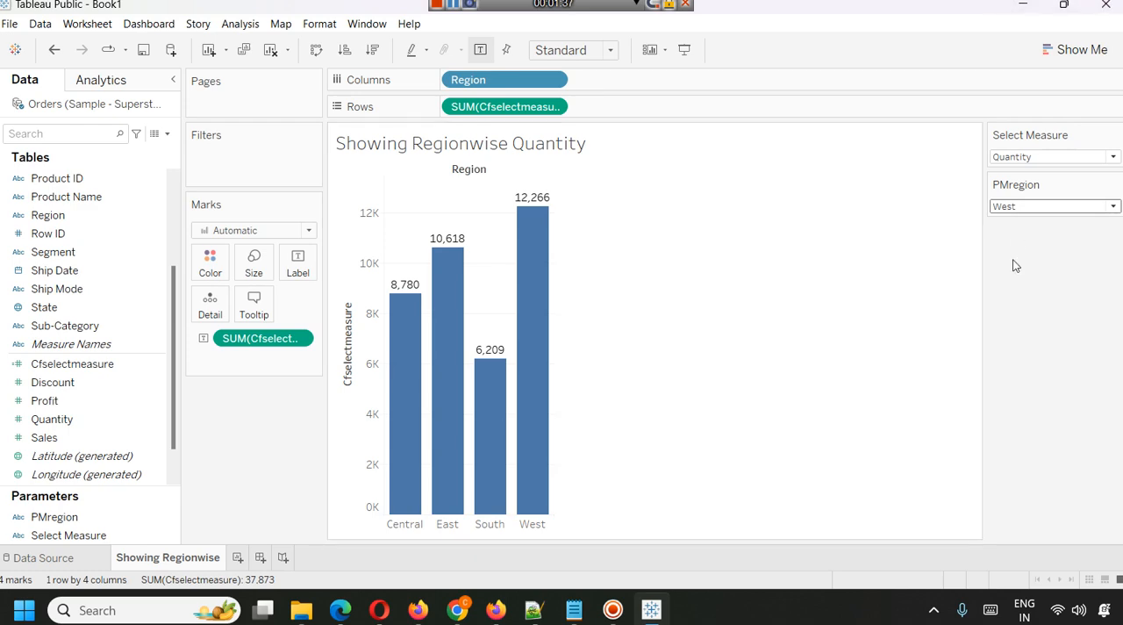
pyautogui.click(1046, 211)
pyautogui.click(1041, 219)
pyautogui.click(1041, 209)
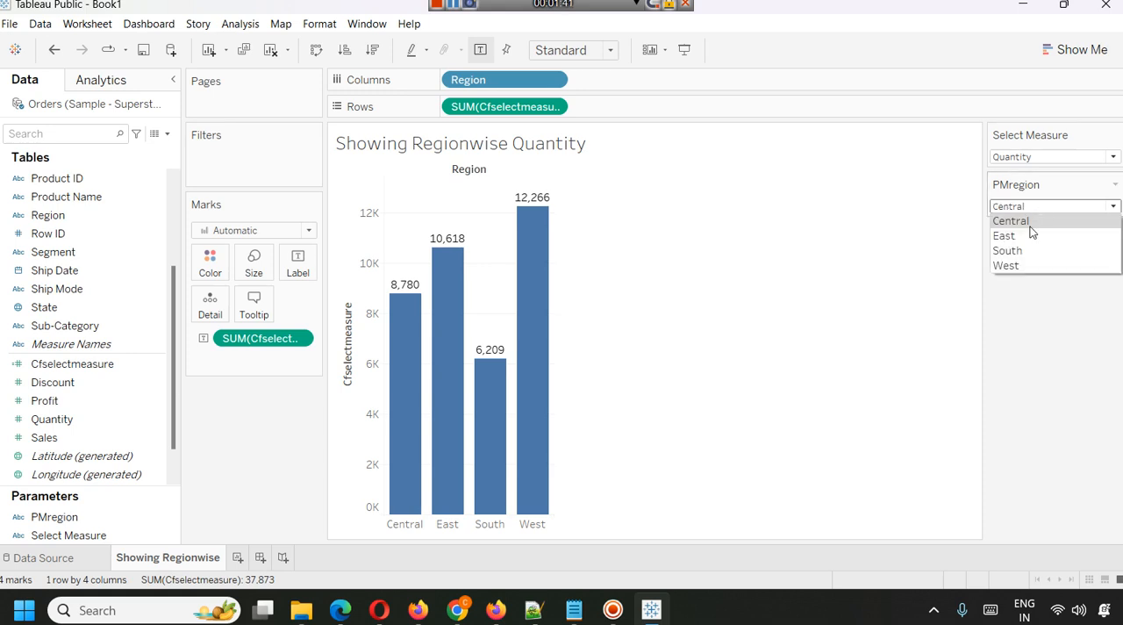
pyautogui.click(1036, 248)
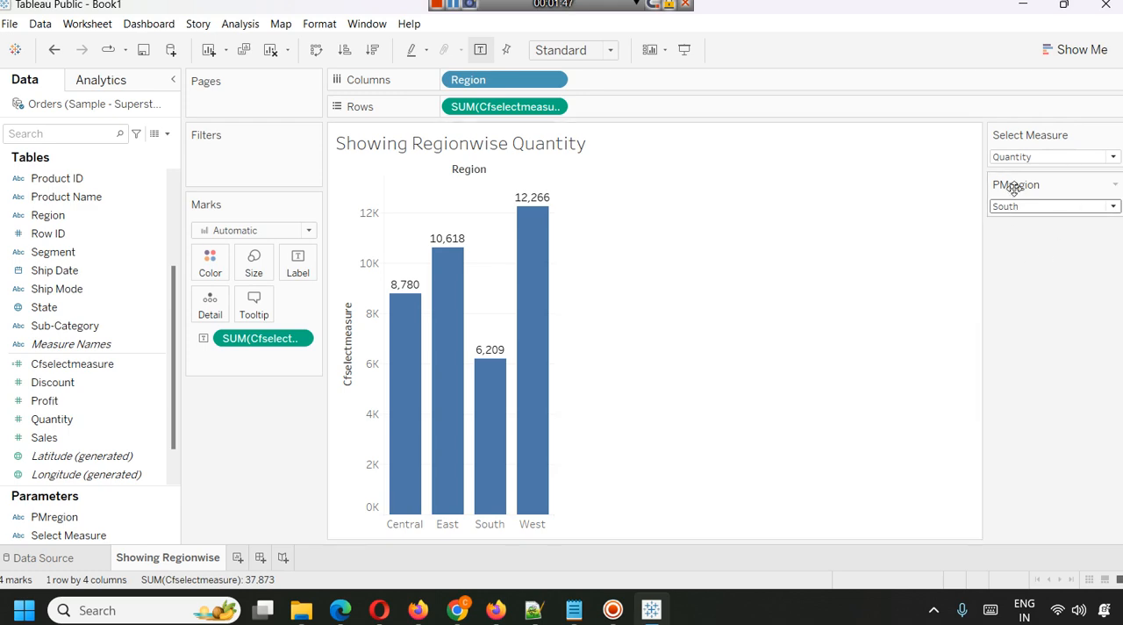
# Start a new calculated field and name it CFRegion.
pyautogui.scroll(1, 7, 245)
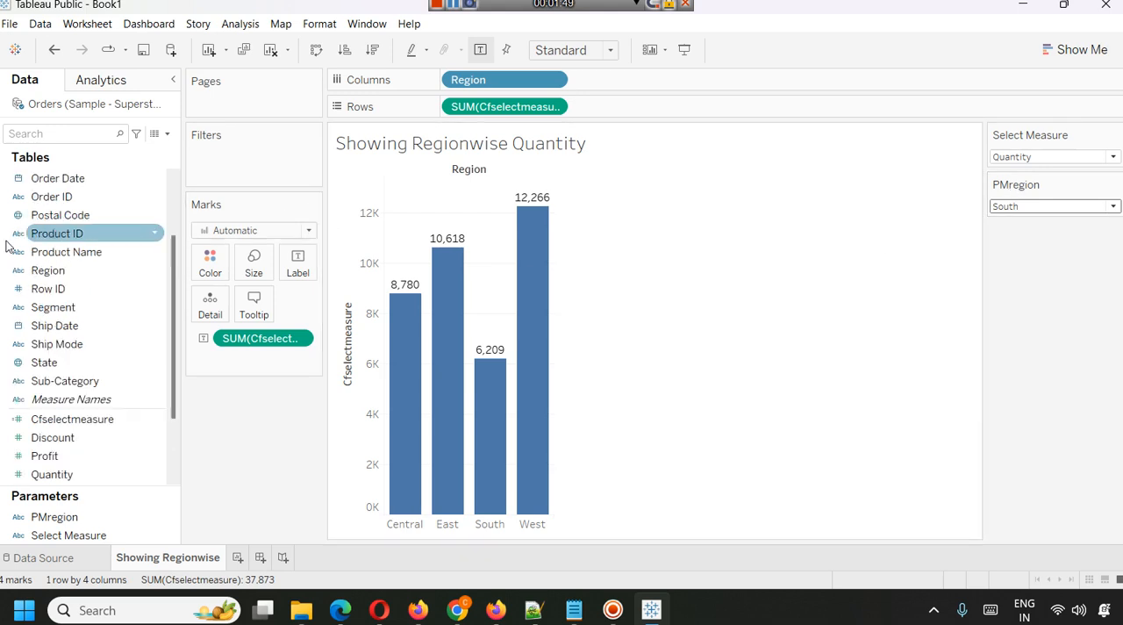
pyautogui.scroll(2, 86, 283)
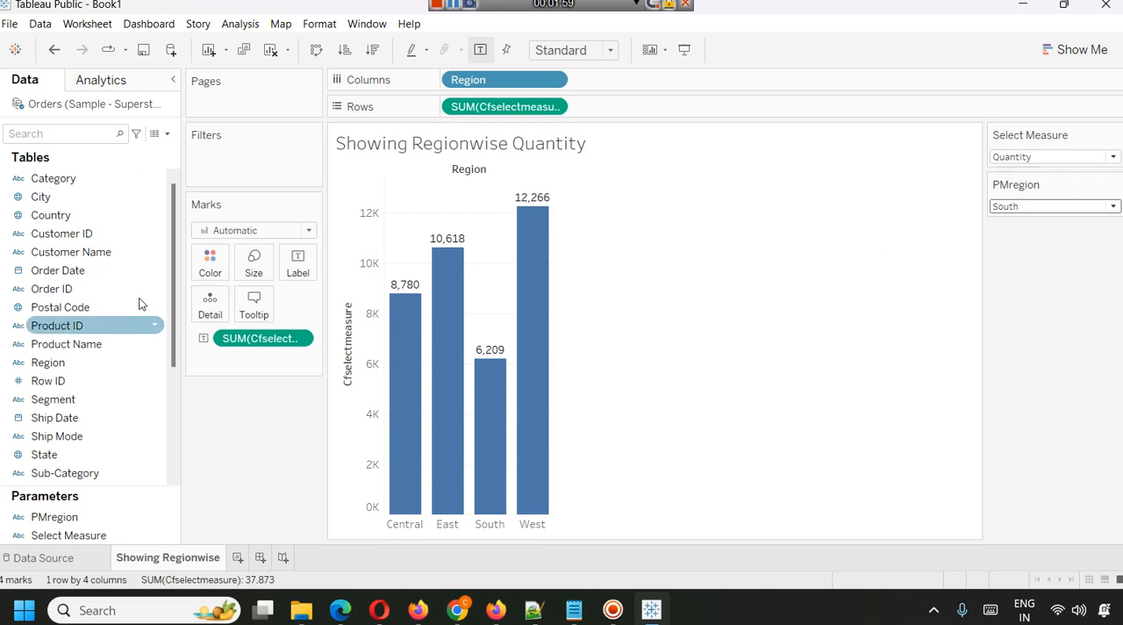
pyautogui.click(156, 132)
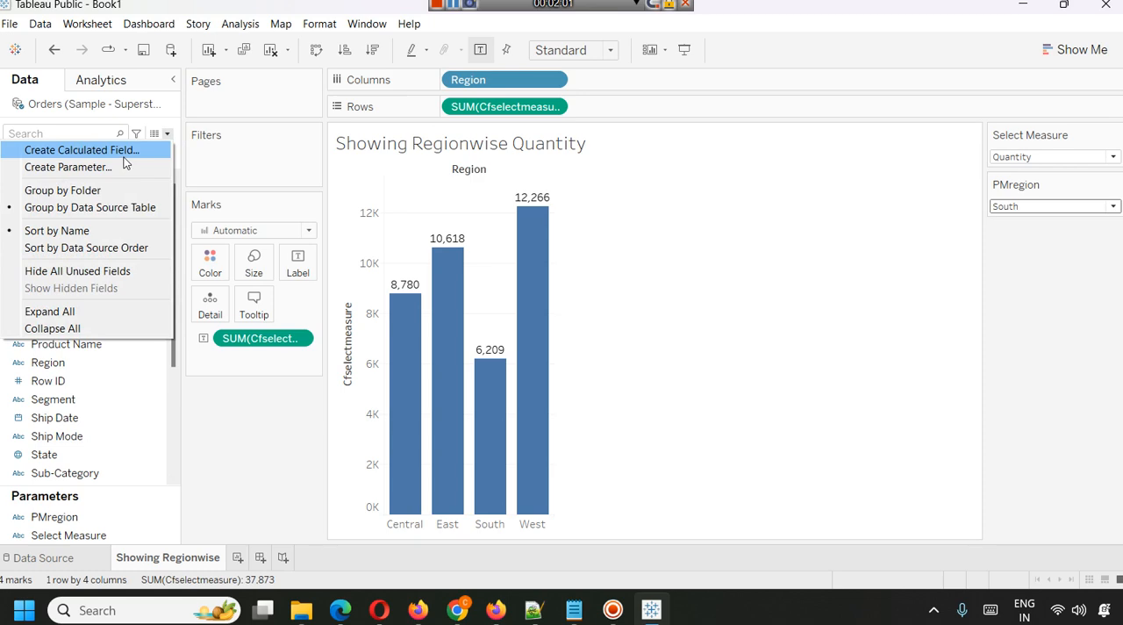
pyautogui.click(88, 155)
pyautogui.write('C')
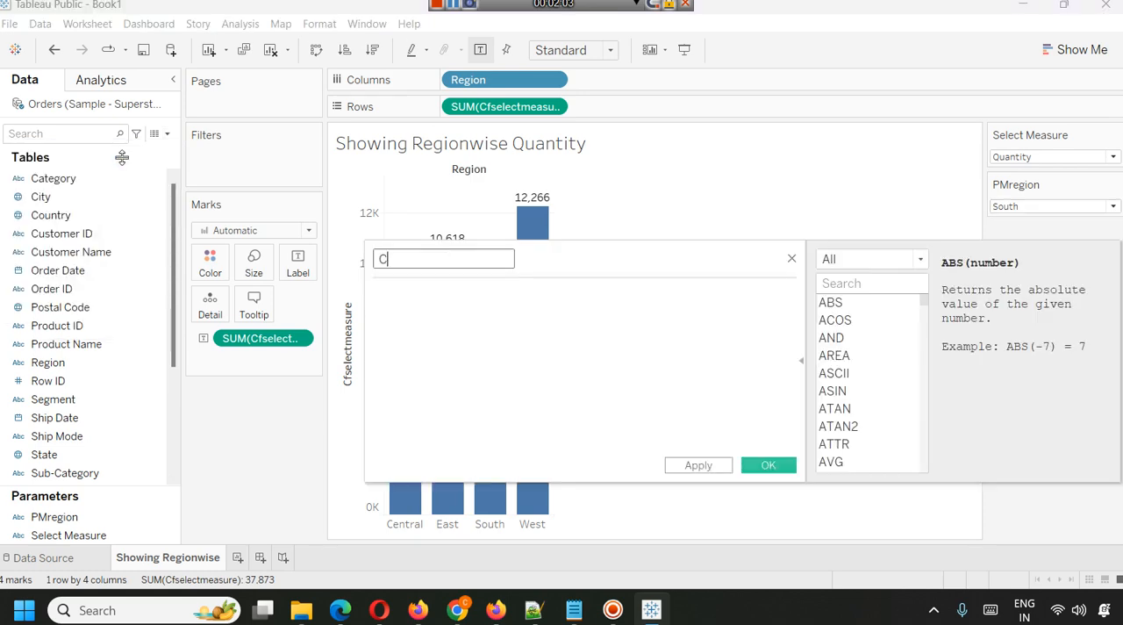
pyautogui.write('FRegion')
# Write a CFRegion formula comparing the PMregion parameter with the Region field using ==.
pyautogui.click(529, 371)
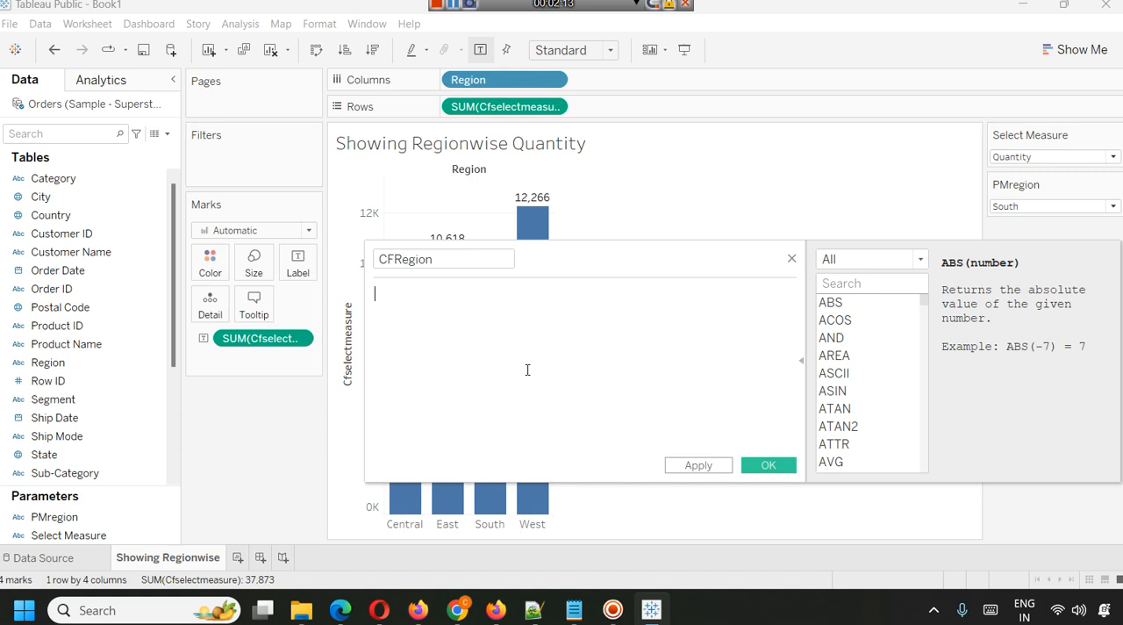
pyautogui.write('PM')
pyautogui.press('Return')
pyautogui.write('== CF')
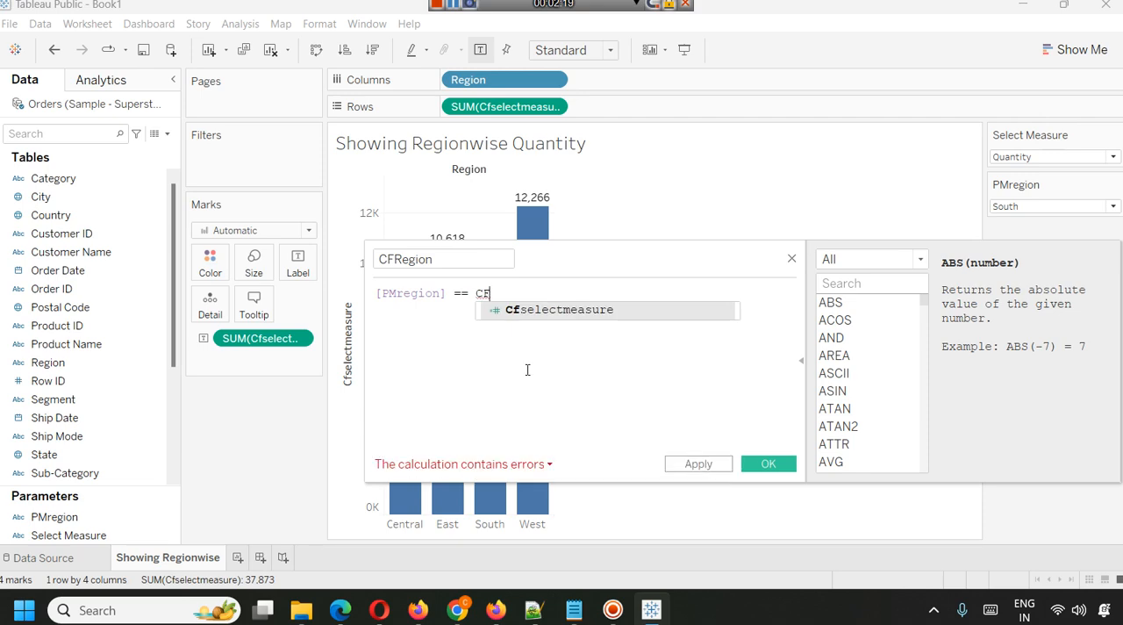
pyautogui.press('BackSpace')
pyautogui.press('BackSpace')
pyautogui.write('Reg')
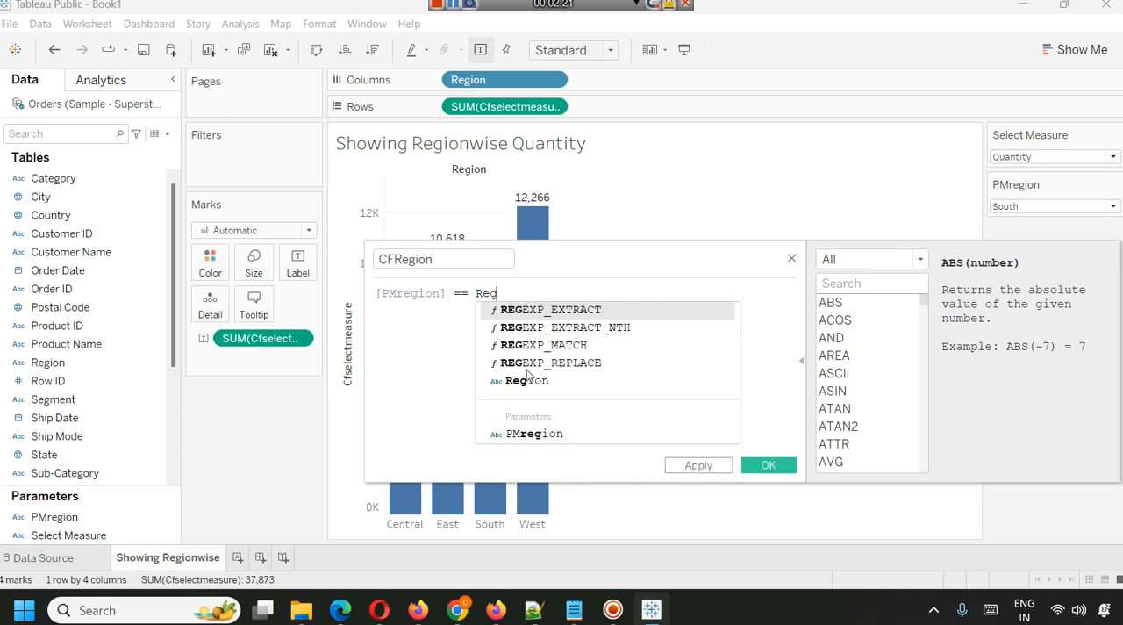
pyautogui.click(527, 380)
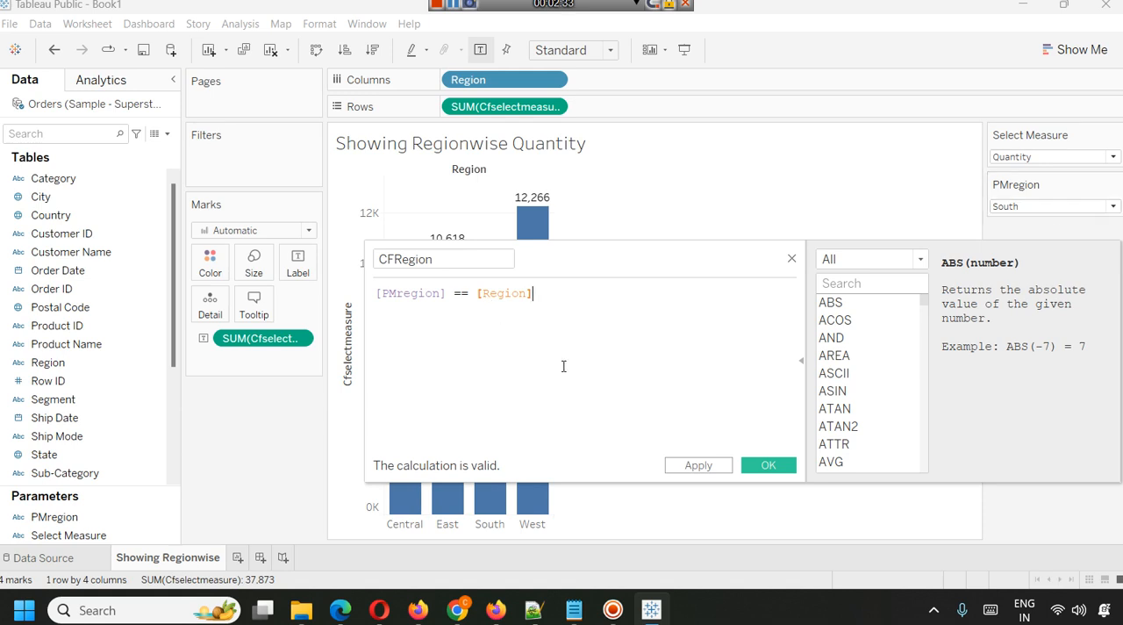
pyautogui.hotkey('ctrl', 'a')
pyautogui.write('IF ')
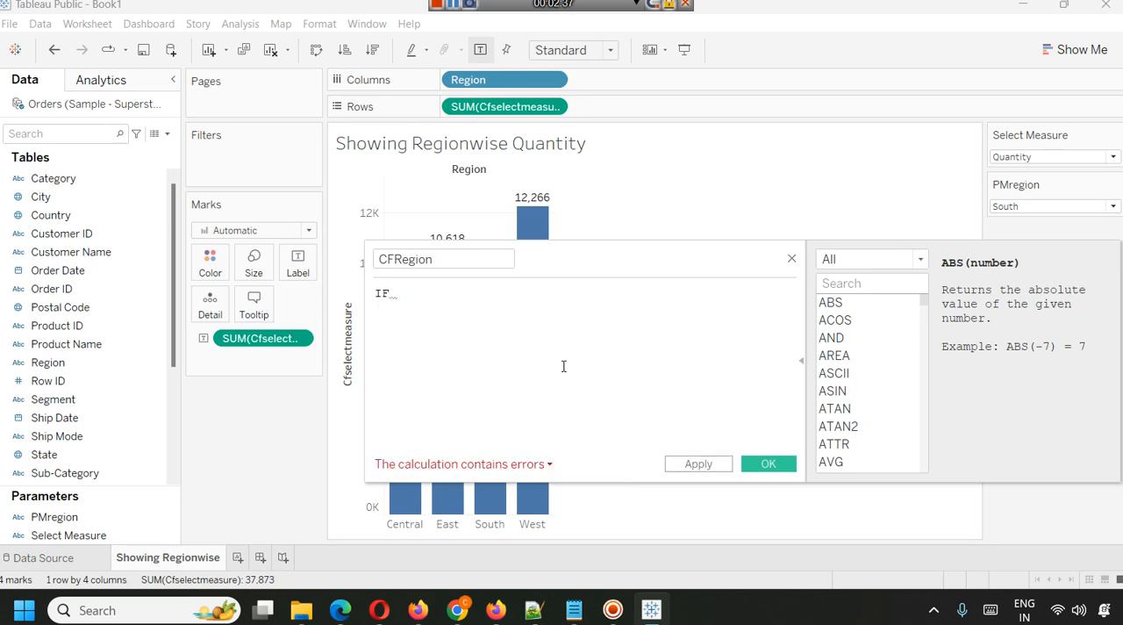
pyautogui.write('[PM')
pyautogui.press('Return')
pyautogui.hotkey('ctrl', 'a')
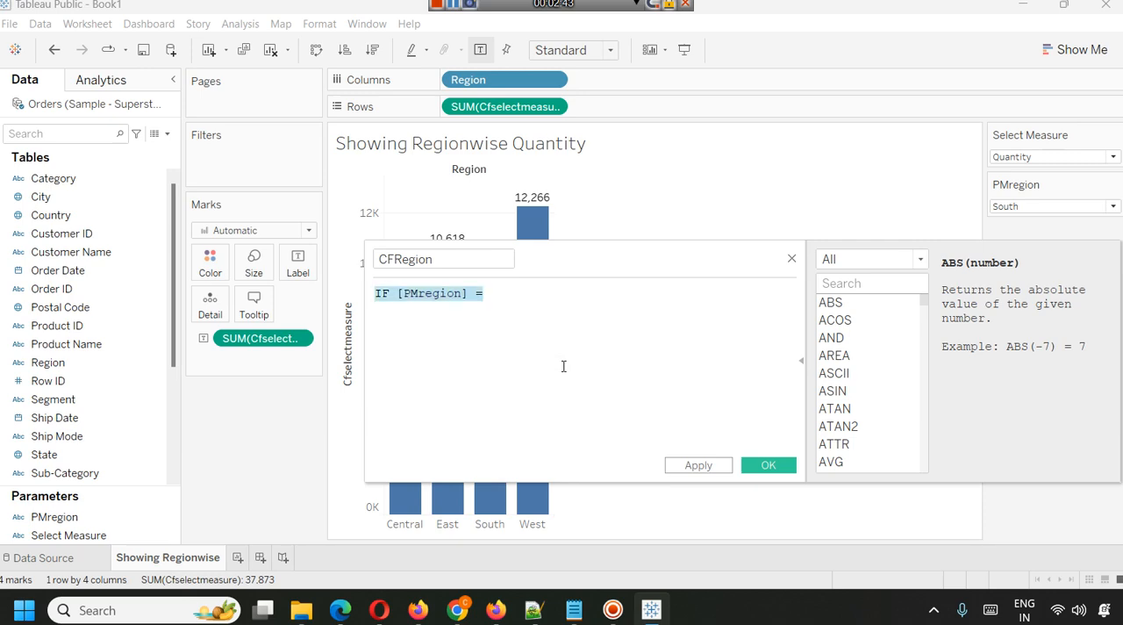
pyautogui.write('CA')
pyautogui.press('Return')
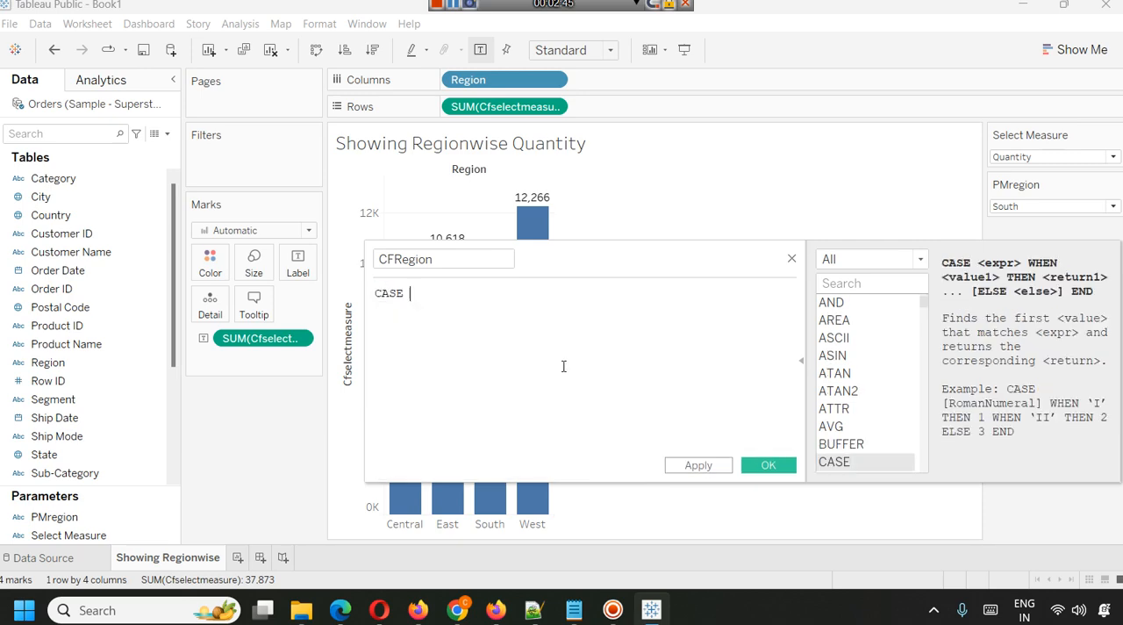
pyautogui.write('PM')
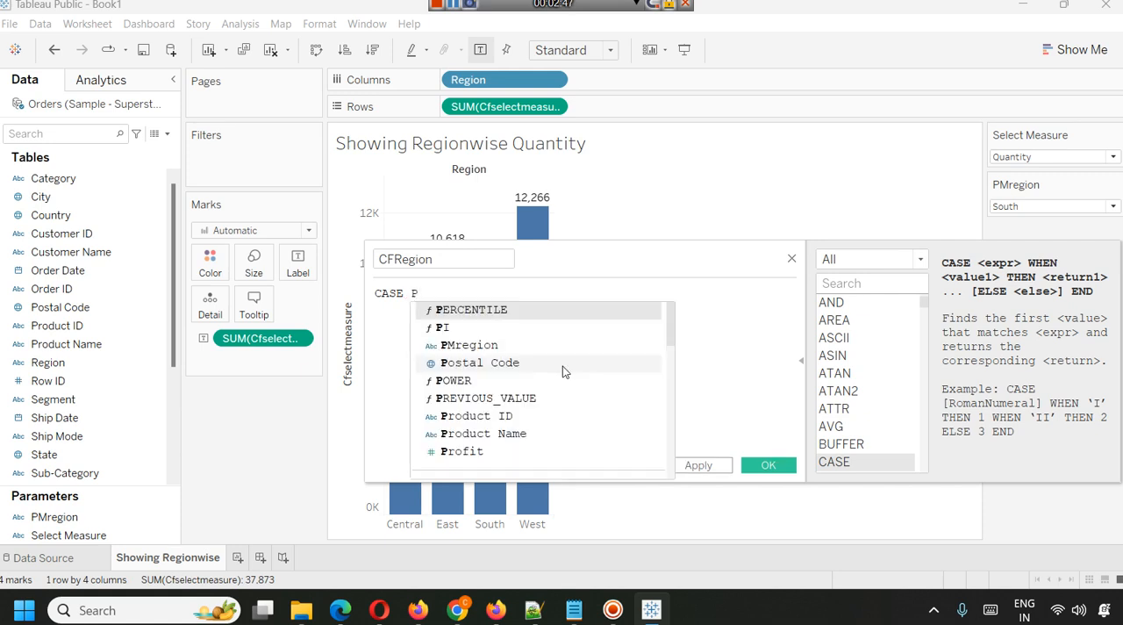
pyautogui.press('Return')
pyautogui.press('Return')
pyautogui.write('WHEN')
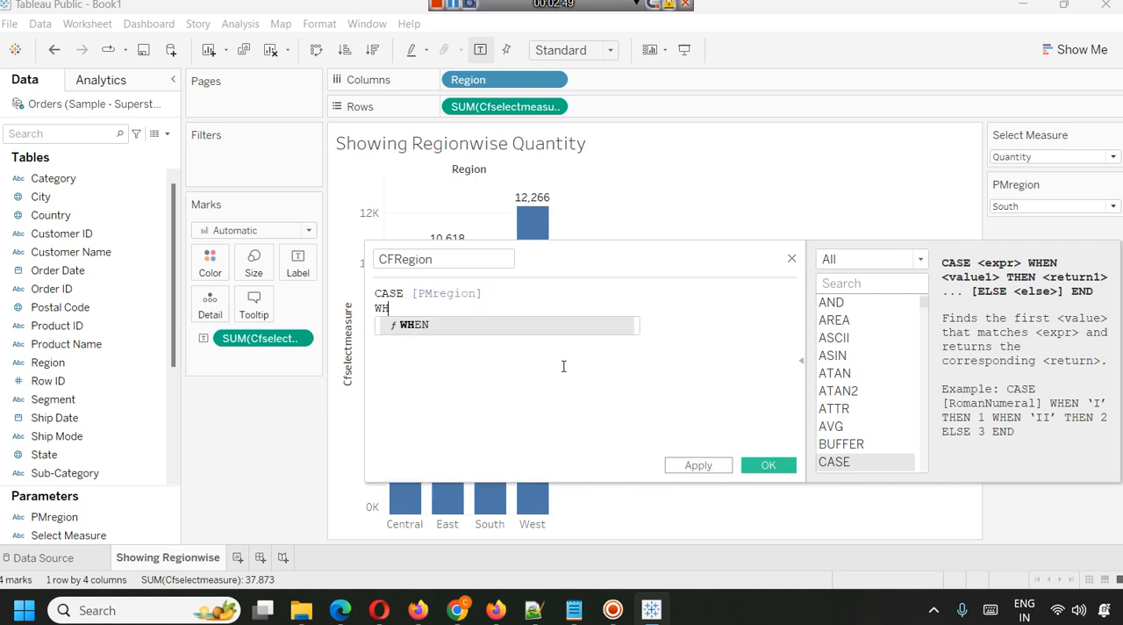
pyautogui.press('Return')
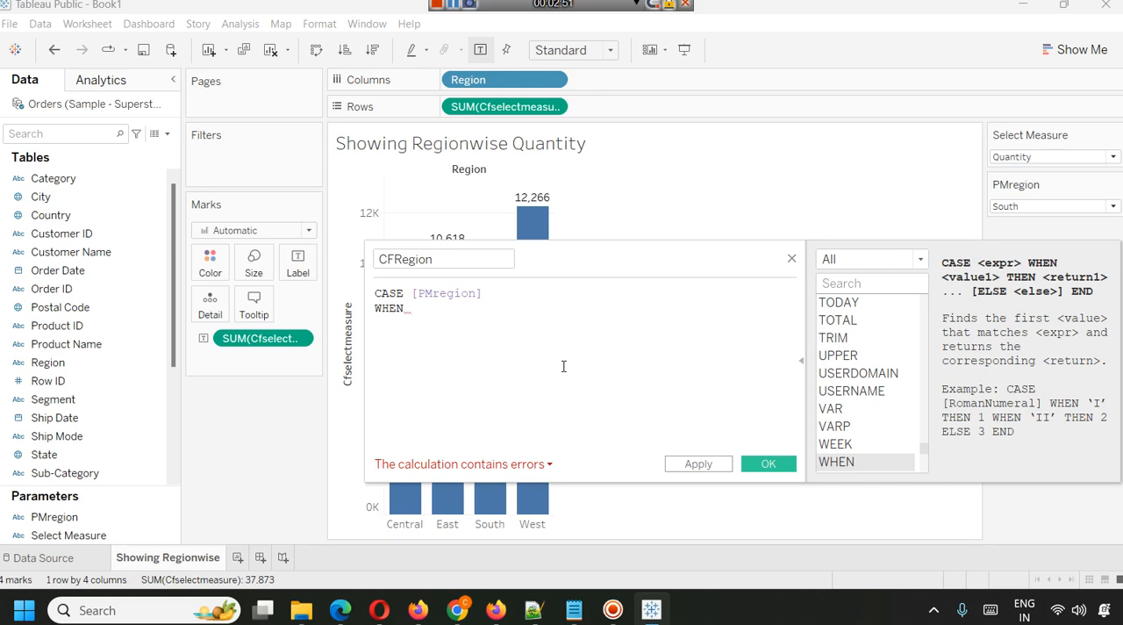
pyautogui.write('South')
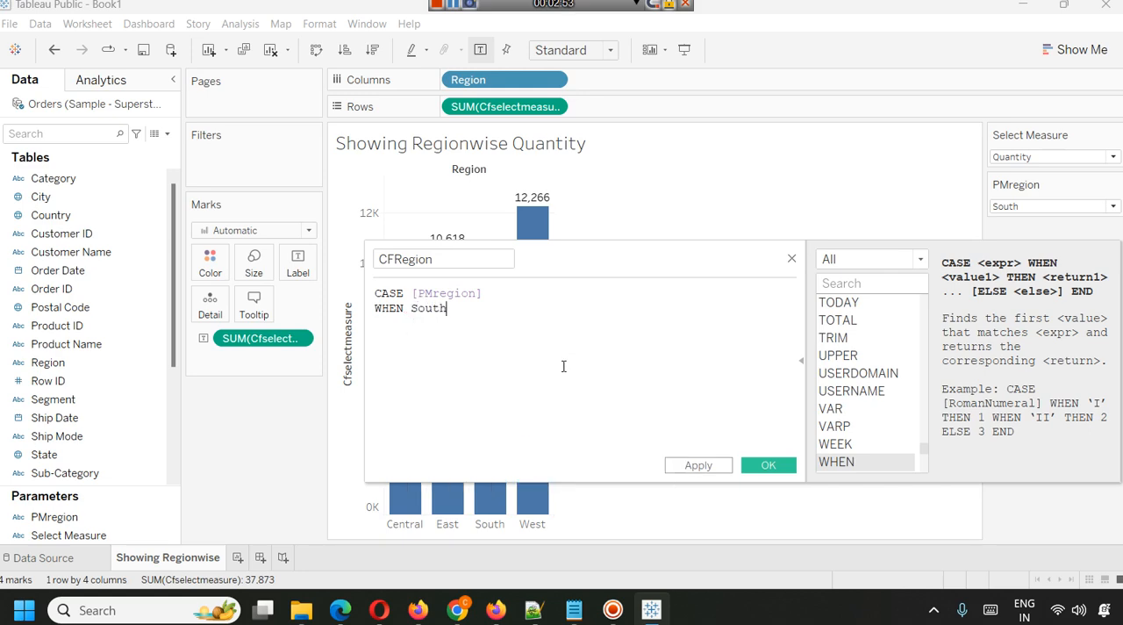
pyautogui.write(' TR')
pyautogui.press('BackSpace')
pyautogui.write('HEN')
pyautogui.hotkey('ctrl', 'a')
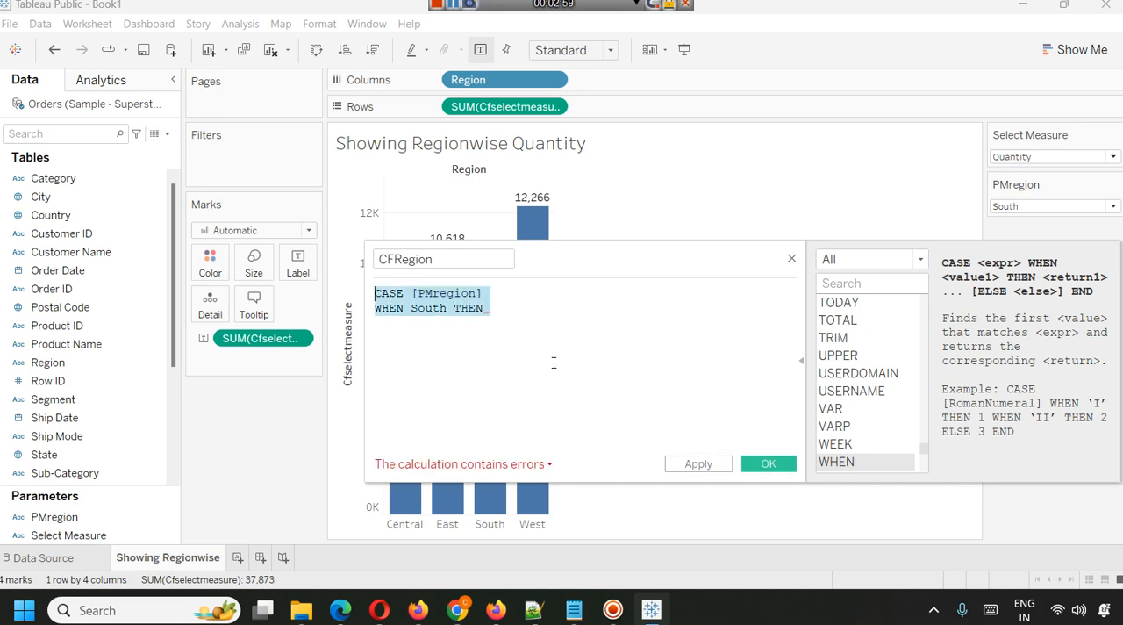
pyautogui.press('BackSpace')
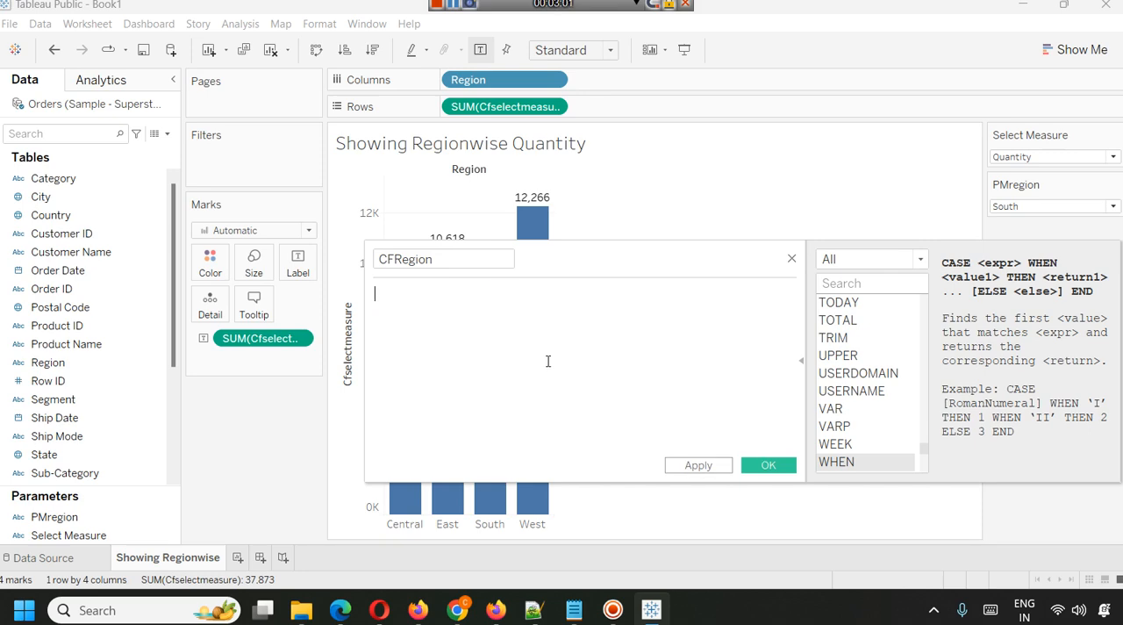
# Enter [PMregion] == [Region] as the formula of the CFRegion calculated field.
pyautogui.write('[P')
pyautogui.press('Return')
pyautogui.write('== ')
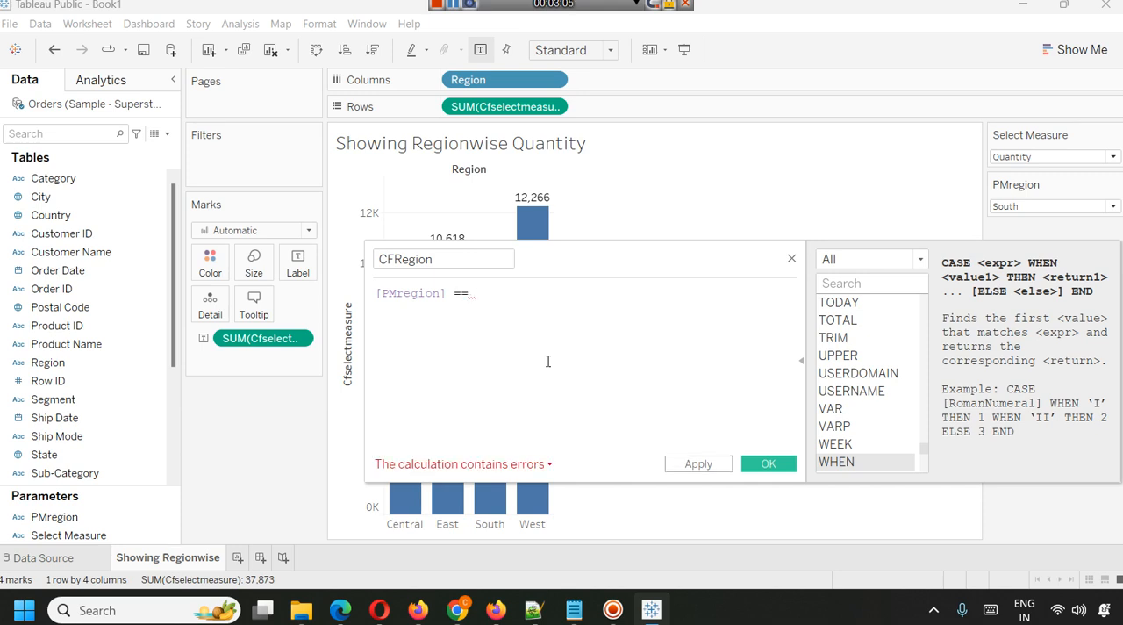
pyautogui.write('Reg')
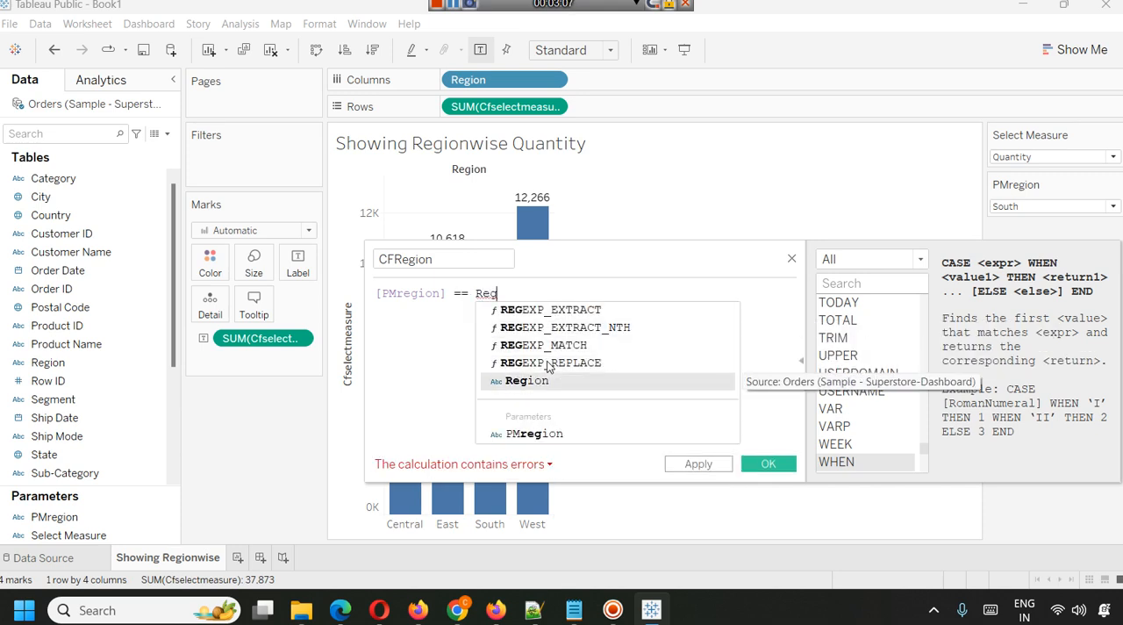
pyautogui.press('Return')
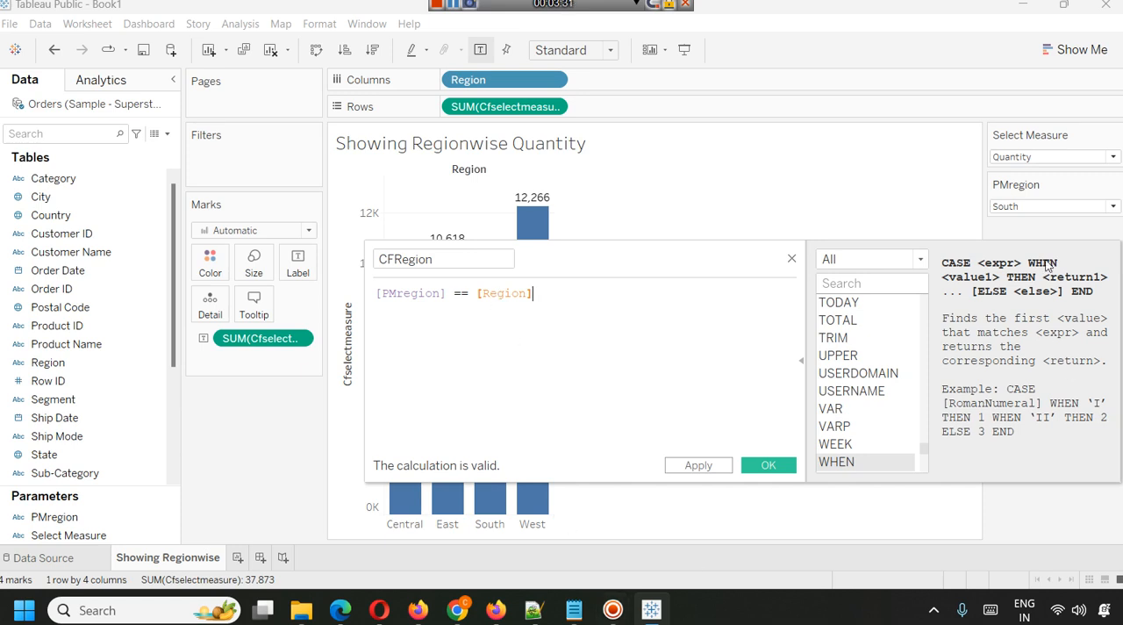
# Save the CFRegion calculated field and filter the worksheet by it, keeping only the True value.
pyautogui.click(707, 469)
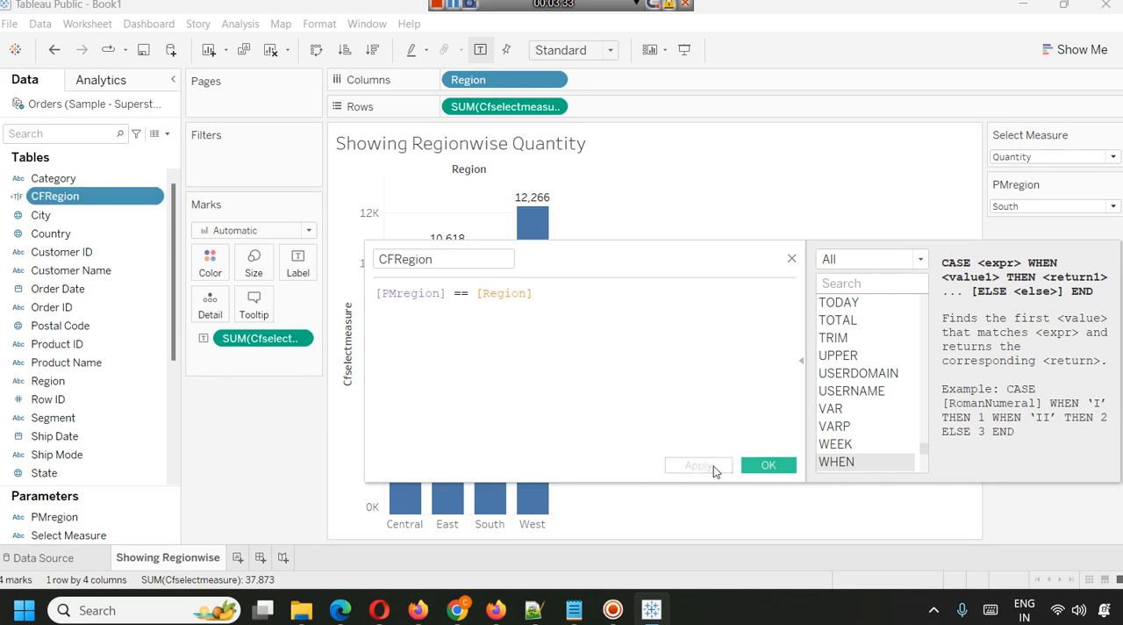
pyautogui.click(756, 462)
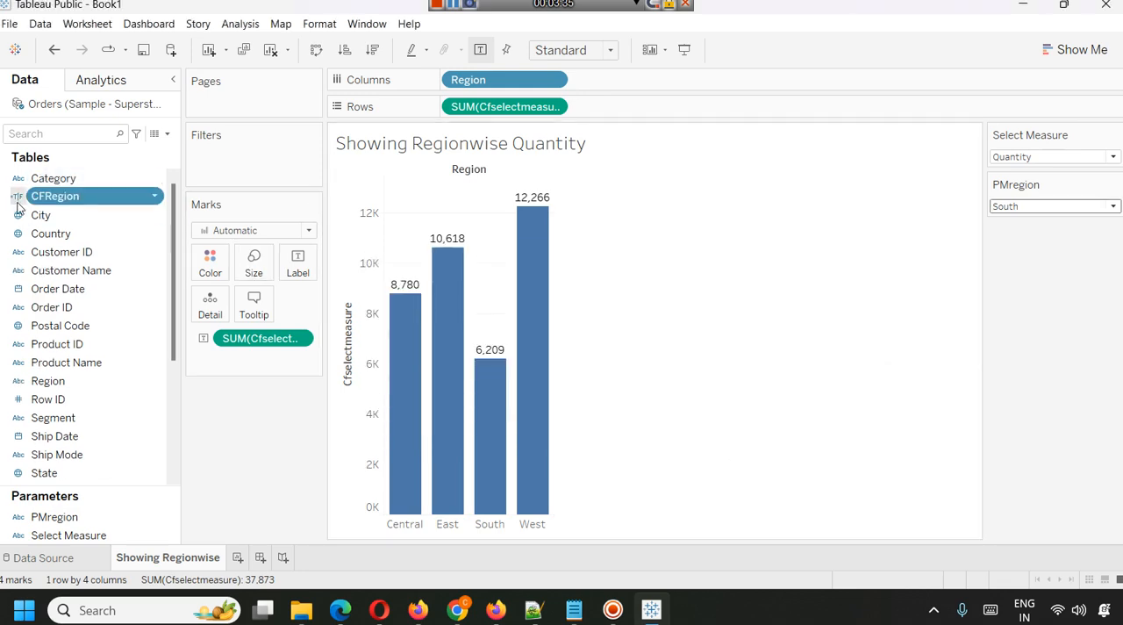
pyautogui.moveTo(18, 207); pyautogui.dragTo(266, 171)
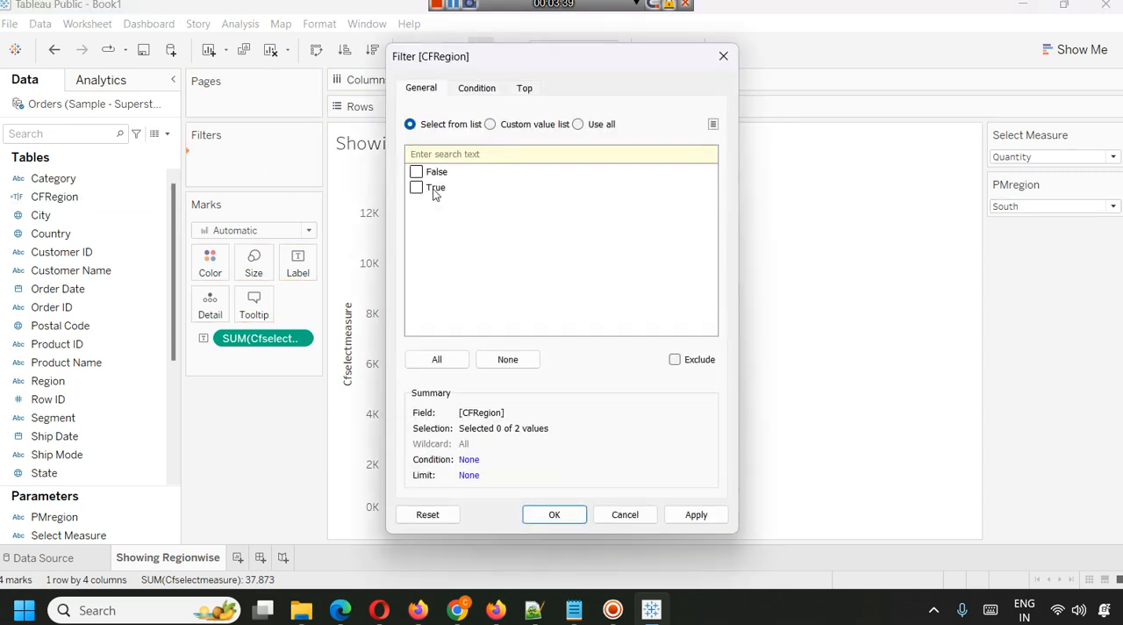
pyautogui.click(416, 187)
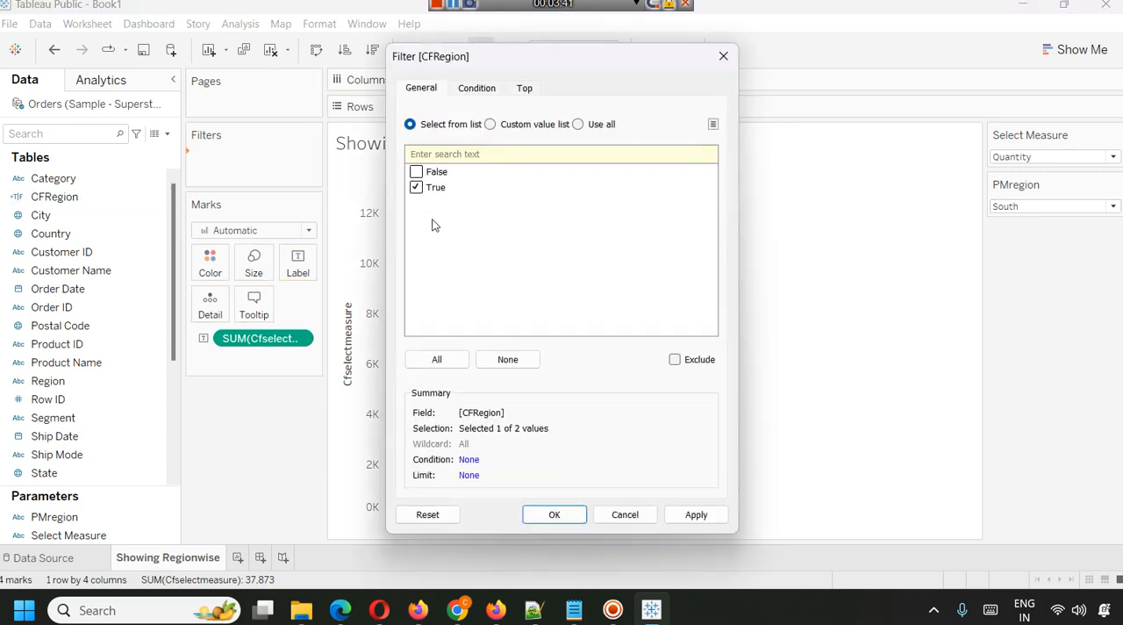
pyautogui.click(702, 515)
pyautogui.click(536, 516)
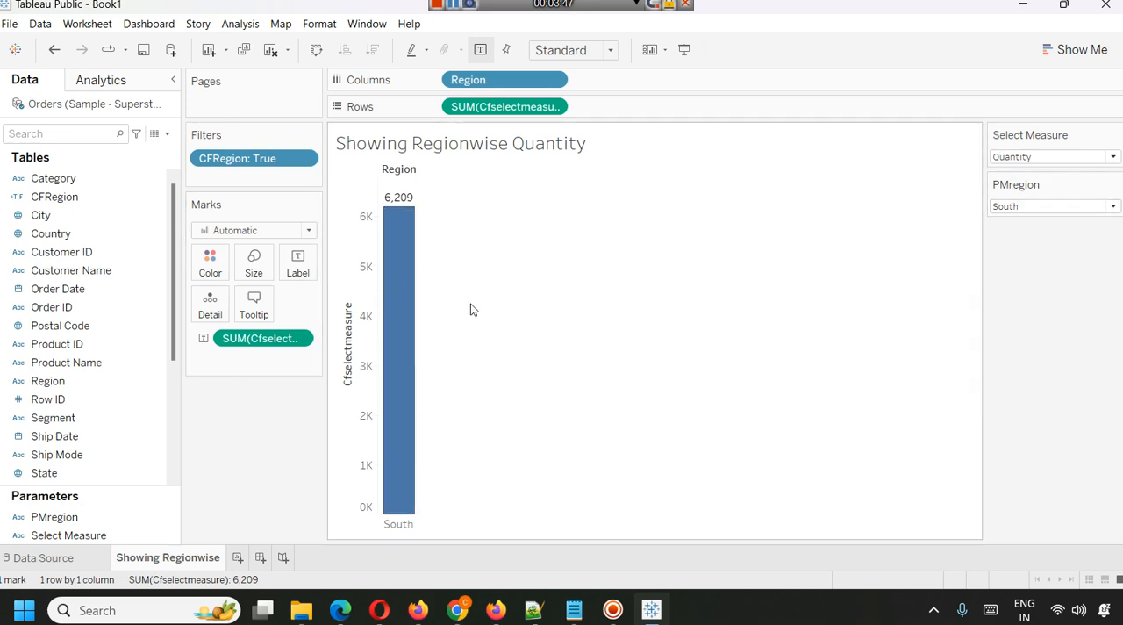
# Switch the PMregion parameter to East and the Select Measure parameter to Sales.
pyautogui.click(1103, 208)
pyautogui.click(1079, 231)
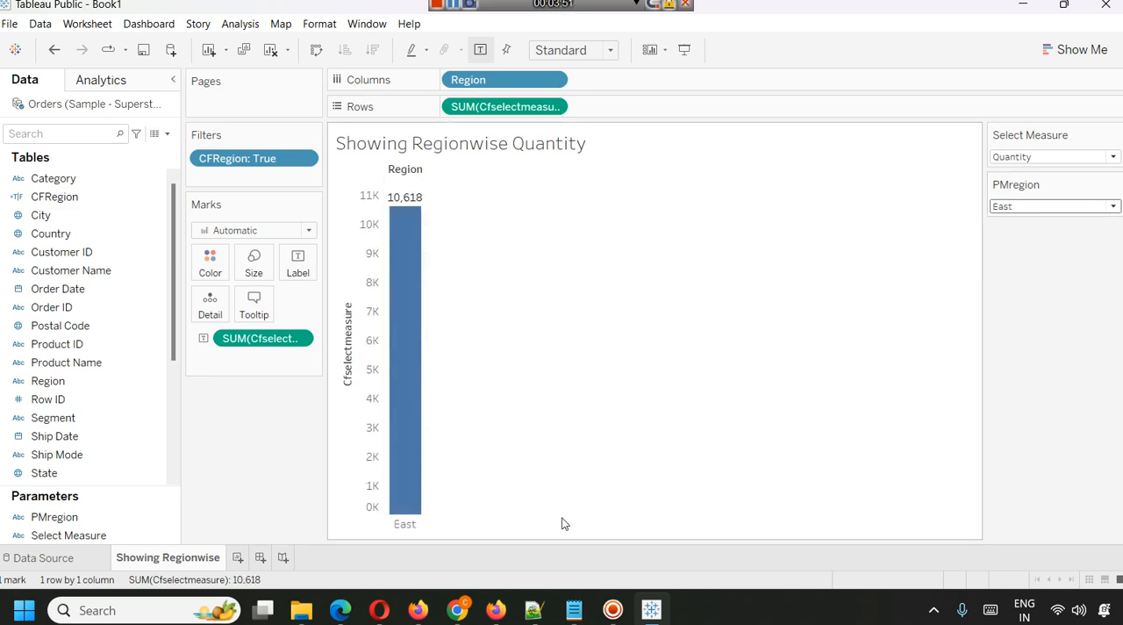
pyautogui.click(1071, 156)
pyautogui.click(1061, 165)
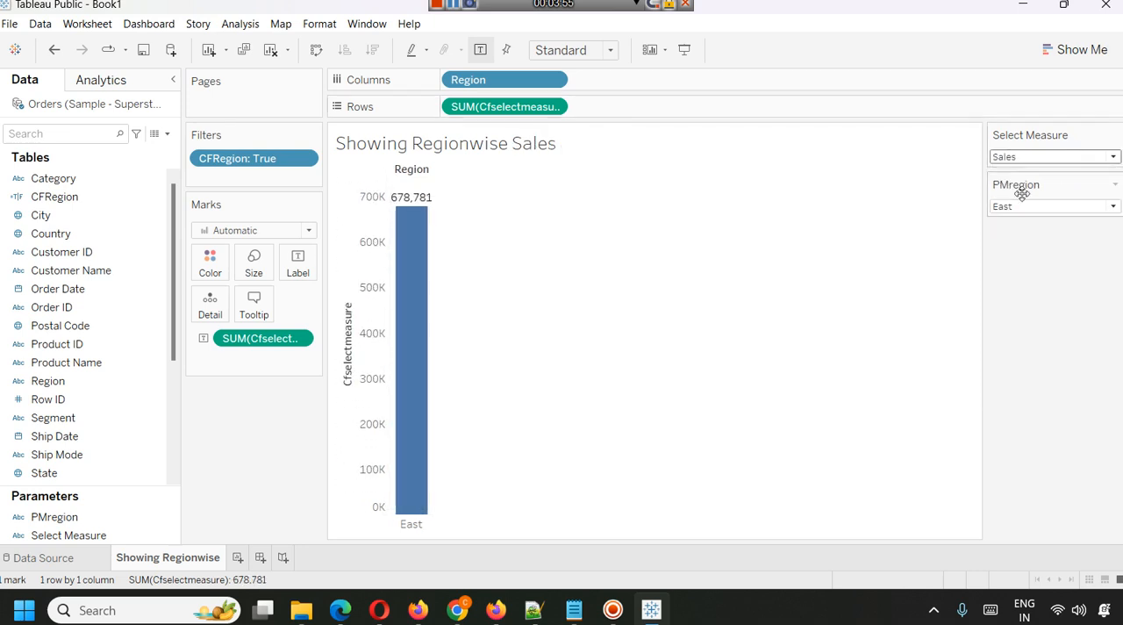
pyautogui.moveTo(430, 354)
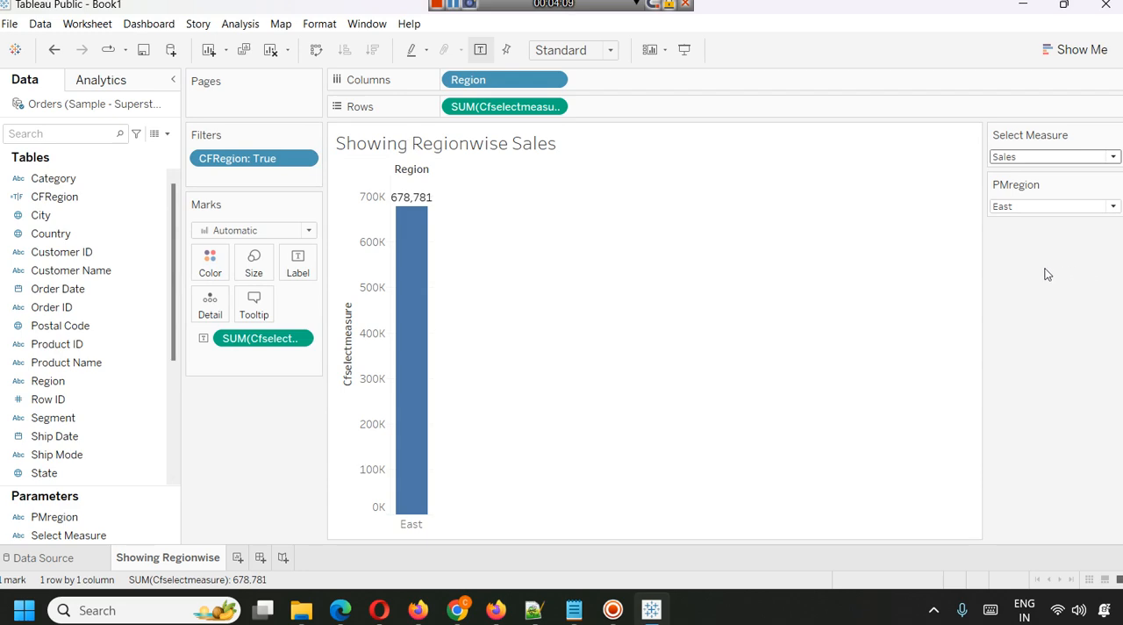
# Extend the worksheet title with the word "of" followed by the PMregion parameter value, and apply it.
pyautogui.rightClick(534, 154)
pyautogui.click(569, 161)
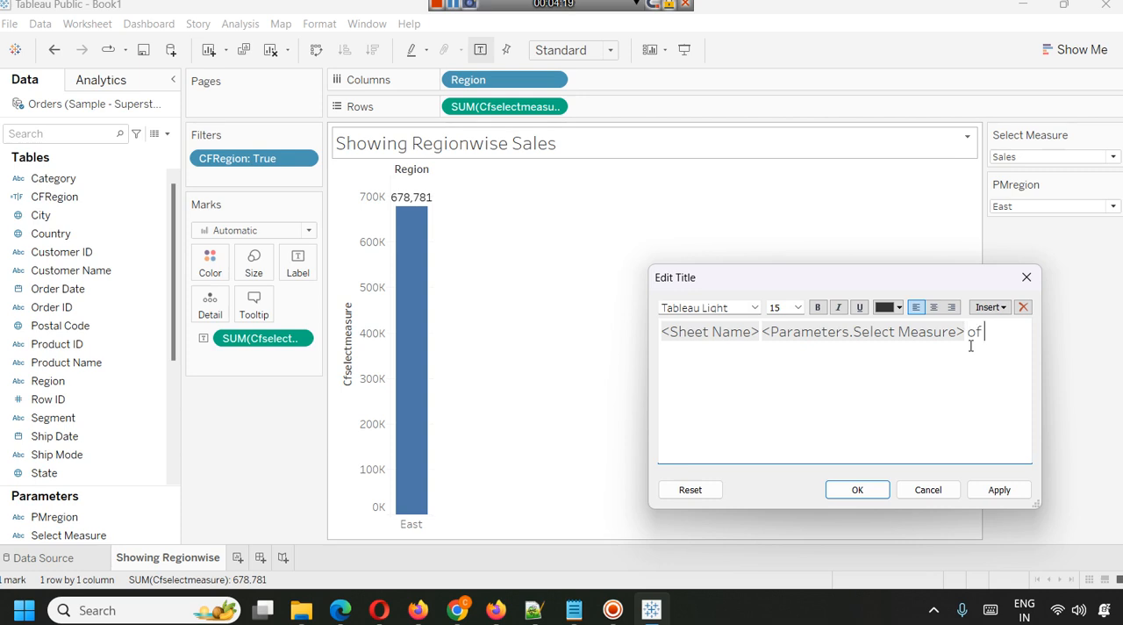
pyautogui.click(990, 306)
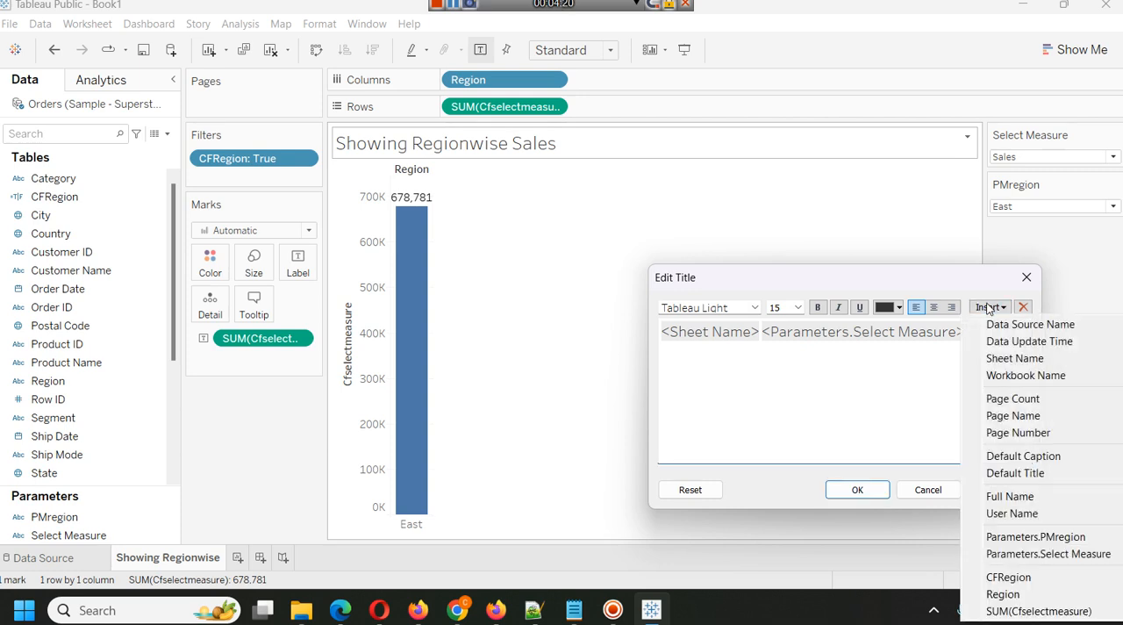
pyautogui.click(1038, 537)
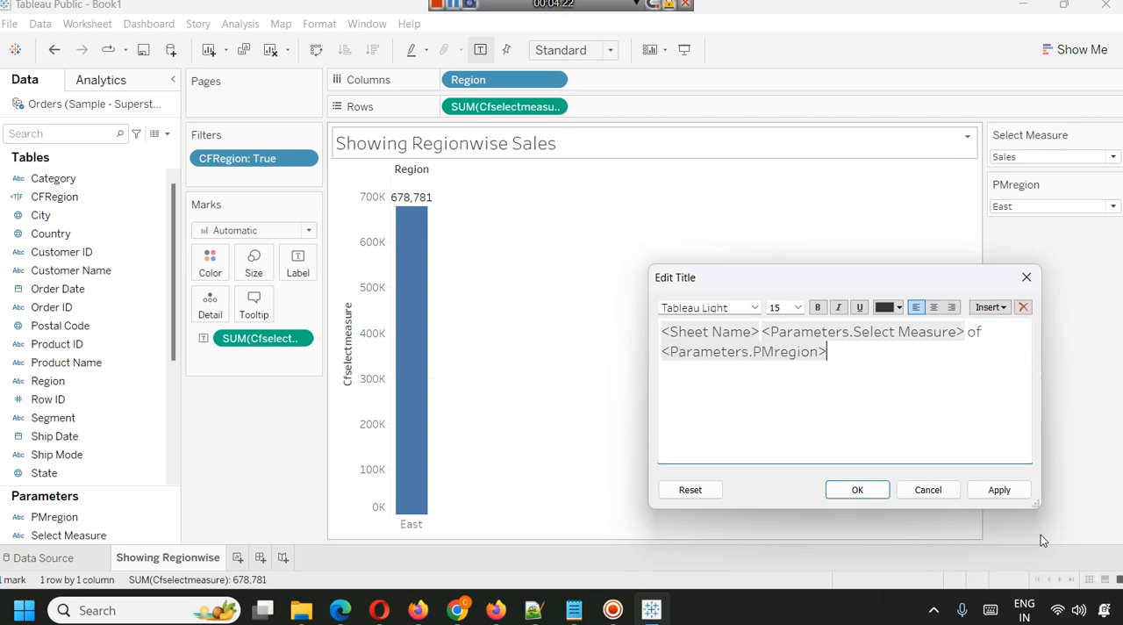
pyautogui.click(1007, 492)
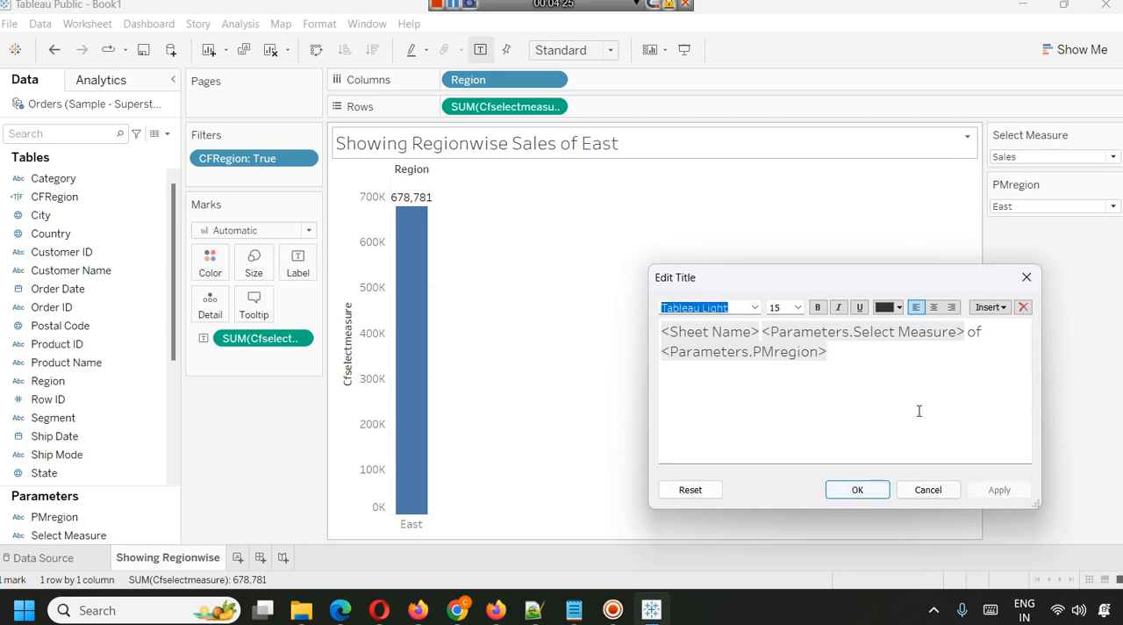
# Add the word "Region" after the PMregion parameter in the worksheet title and save the title.
pyautogui.click(841, 352)
pyautogui.write('Region')
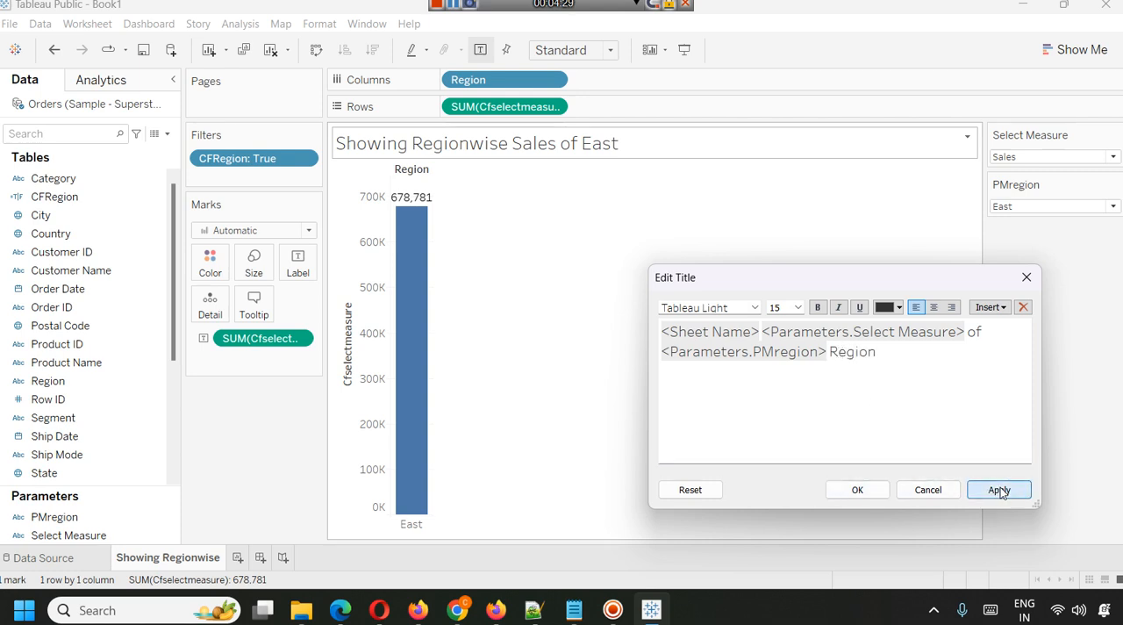
pyautogui.click(998, 489)
pyautogui.click(879, 493)
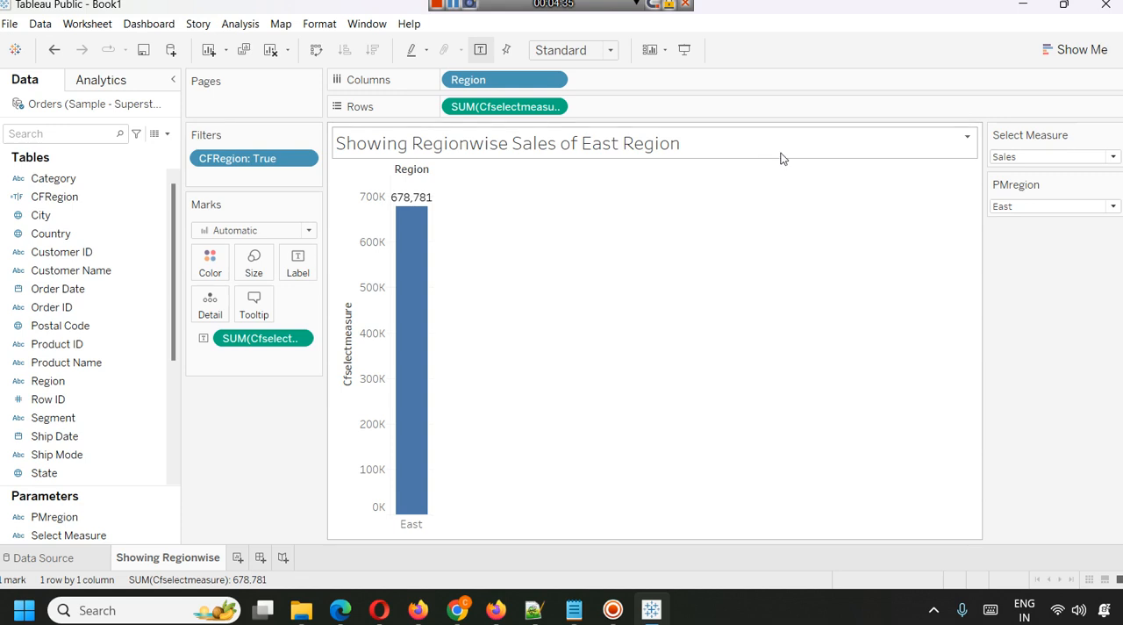
# Switch the Select Measure parameter to Profit and the PMregion parameter to South.
pyautogui.click(1035, 158)
pyautogui.click(1033, 186)
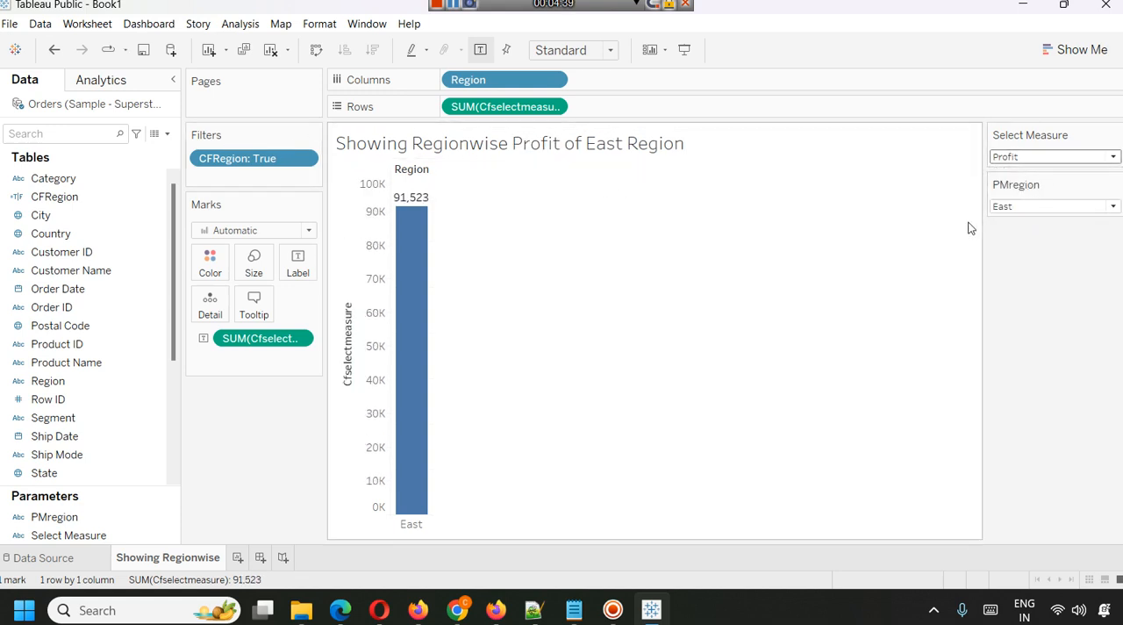
pyautogui.click(1045, 207)
pyautogui.click(1040, 254)
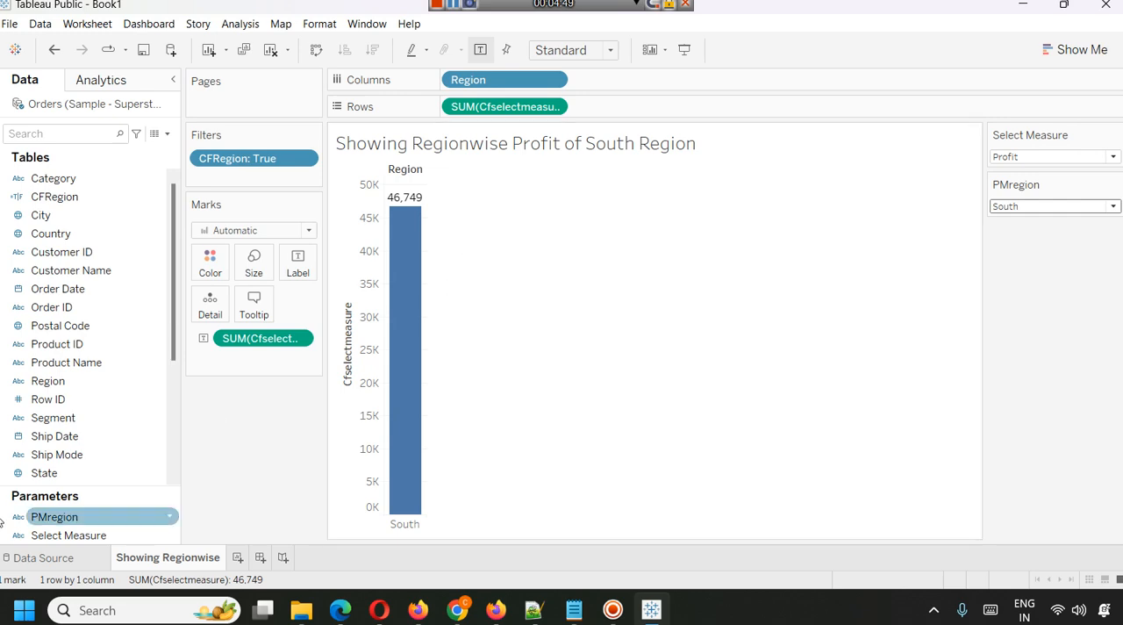
pyautogui.click(173, 134)
pyautogui.click(126, 148)
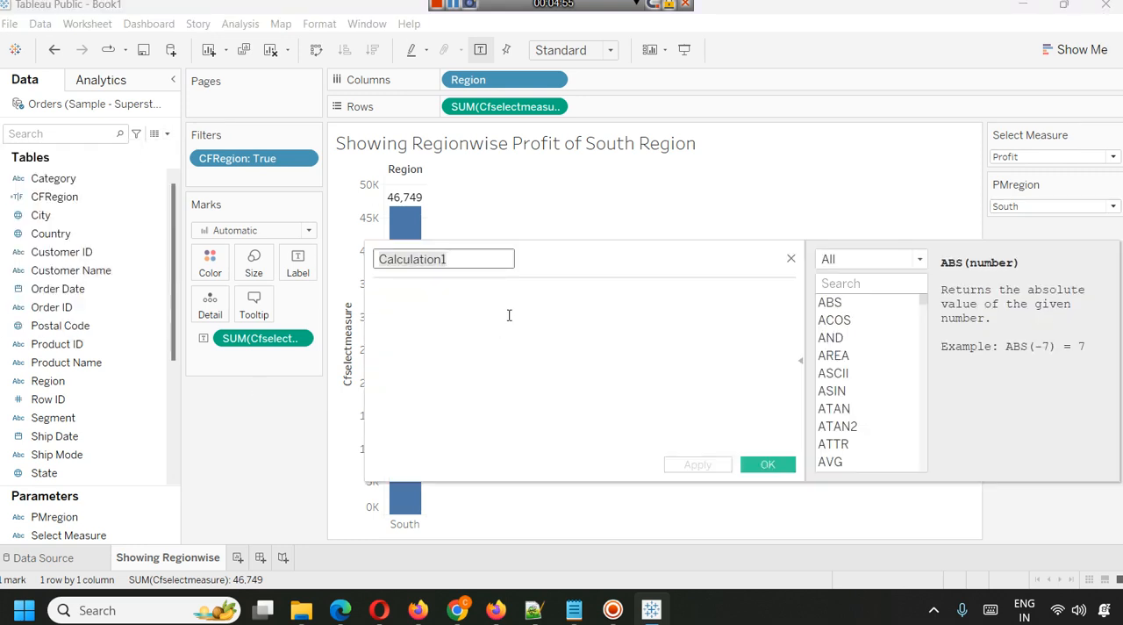
pyautogui.click(791, 258)
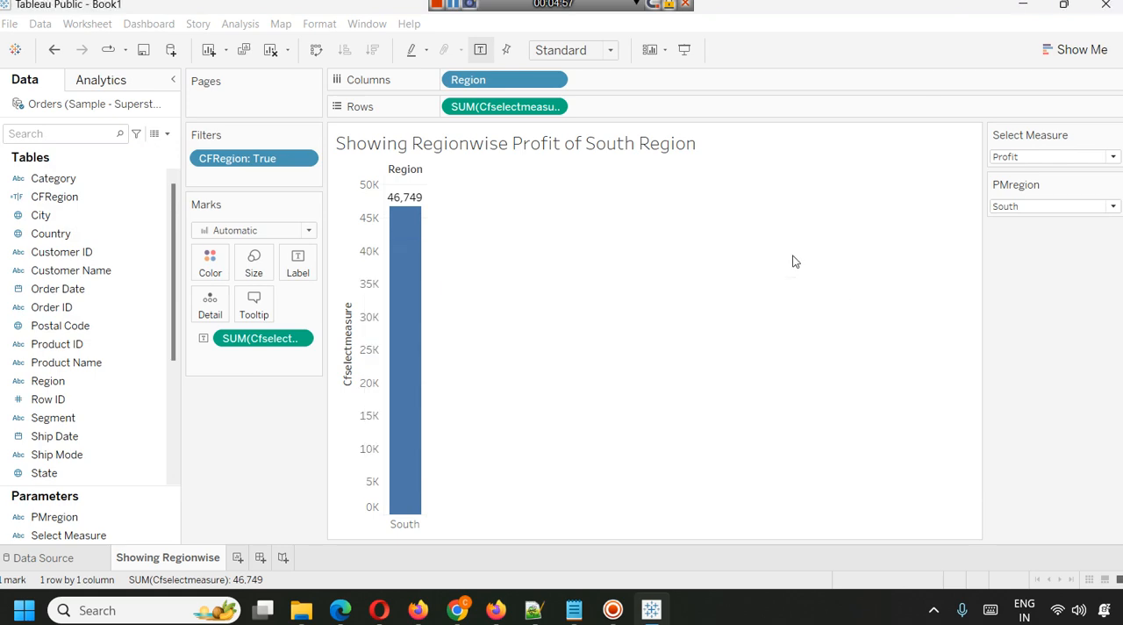
# Start a new parameter named SerialNumber with the Integer data type.
pyautogui.click(161, 134)
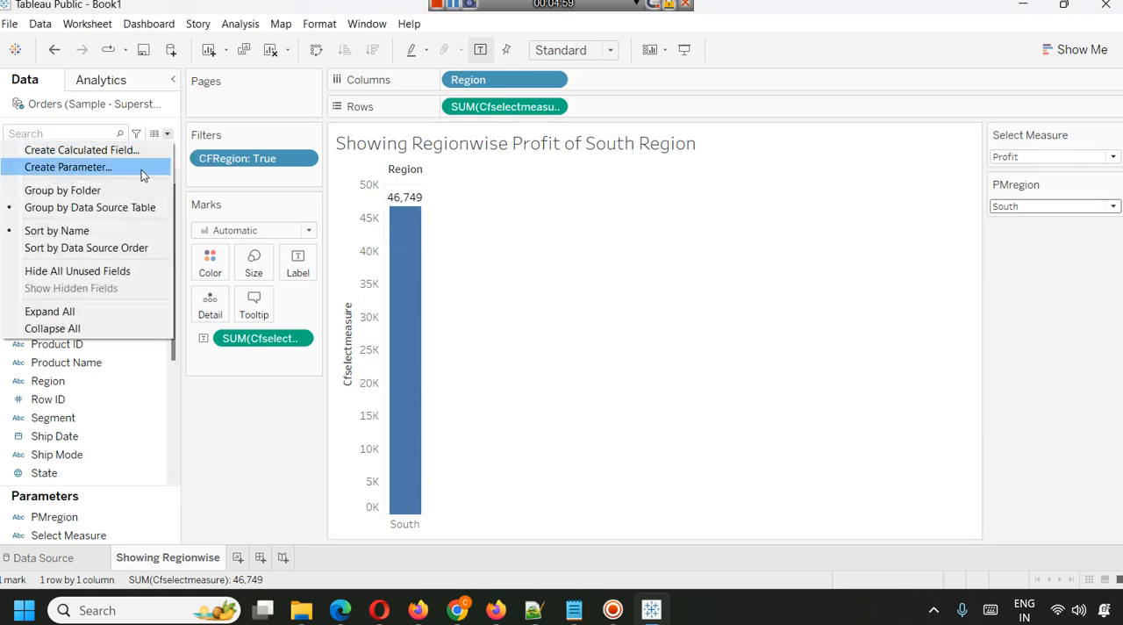
pyautogui.click(142, 166)
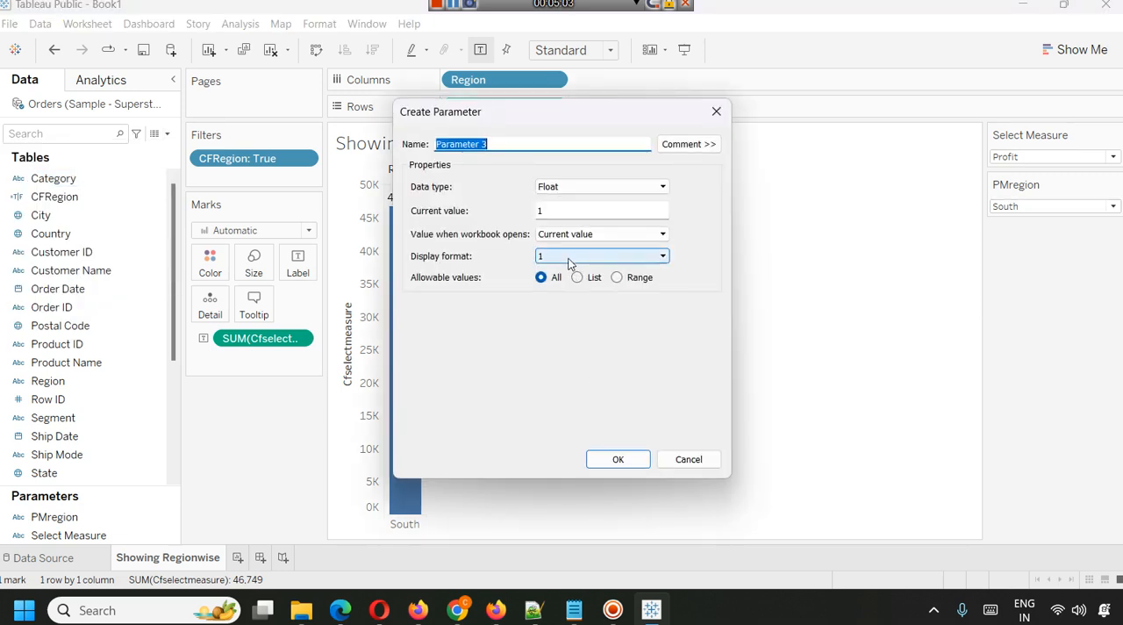
pyautogui.write('Sera')
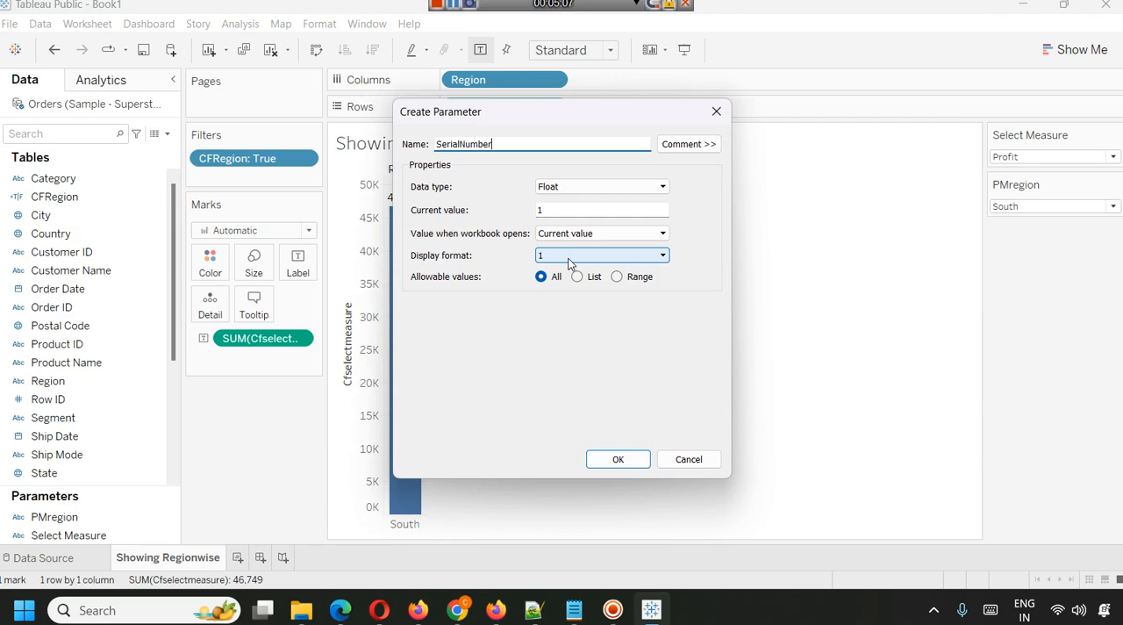
pyautogui.click(651, 186)
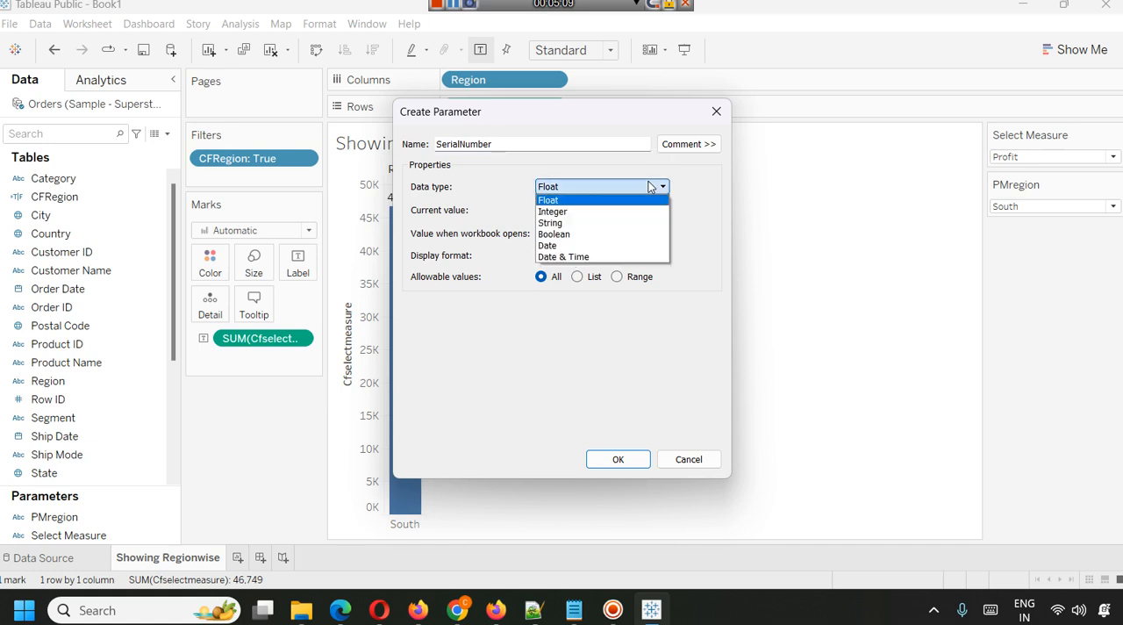
pyautogui.click(614, 211)
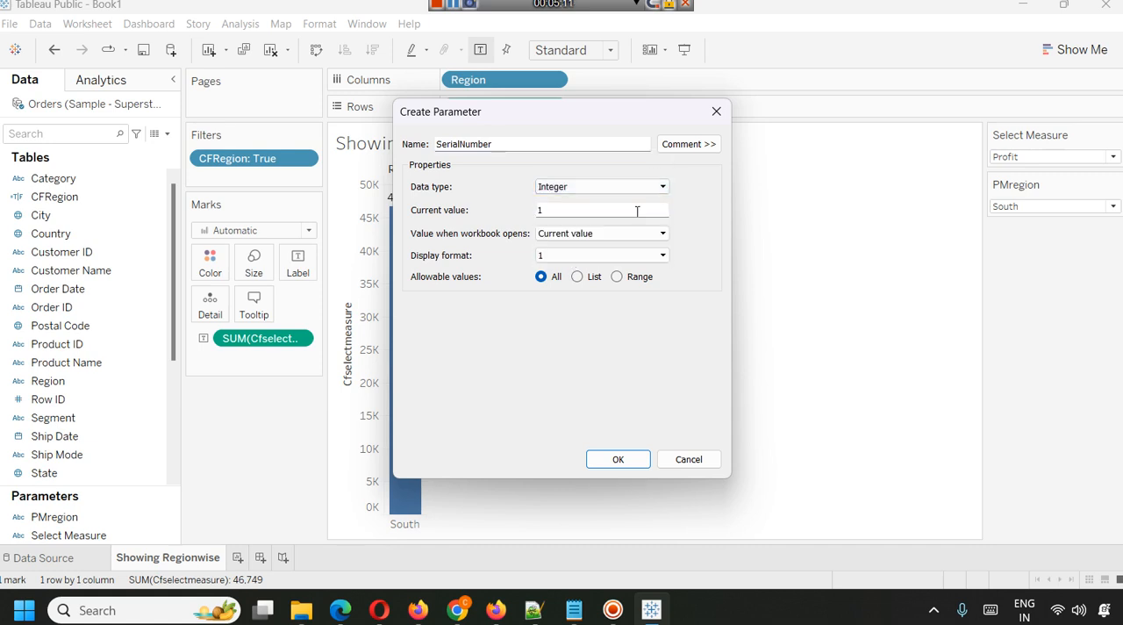
# Restrict the SerialNumber parameter to a range with minimum 1 and maximum 10, and create it.
pyautogui.click(617, 277)
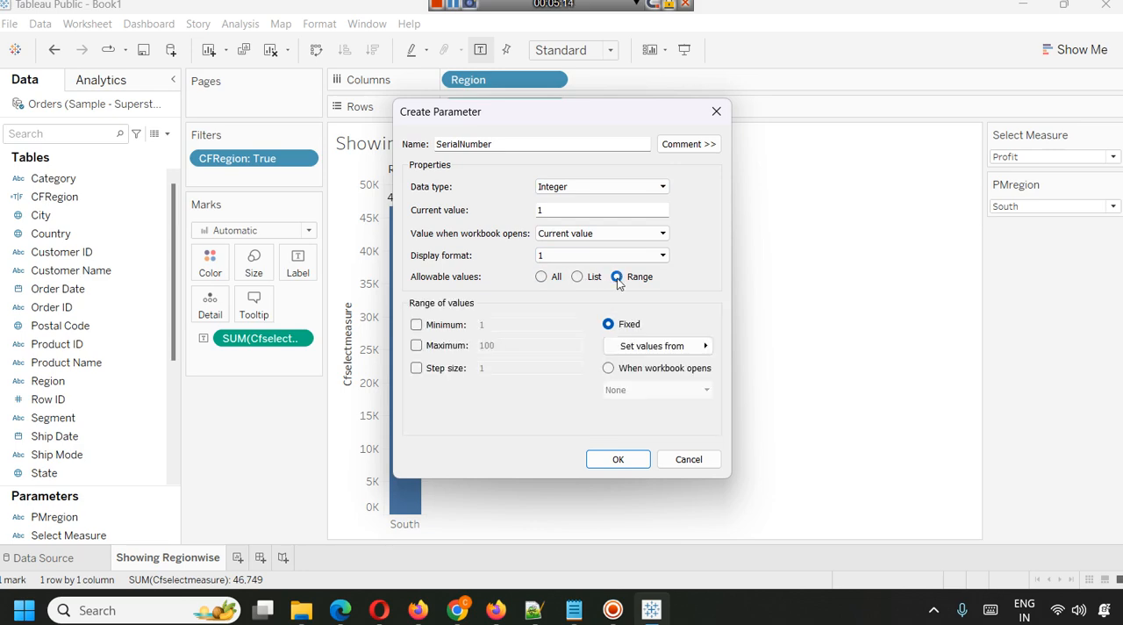
pyautogui.click(437, 327)
pyautogui.click(418, 347)
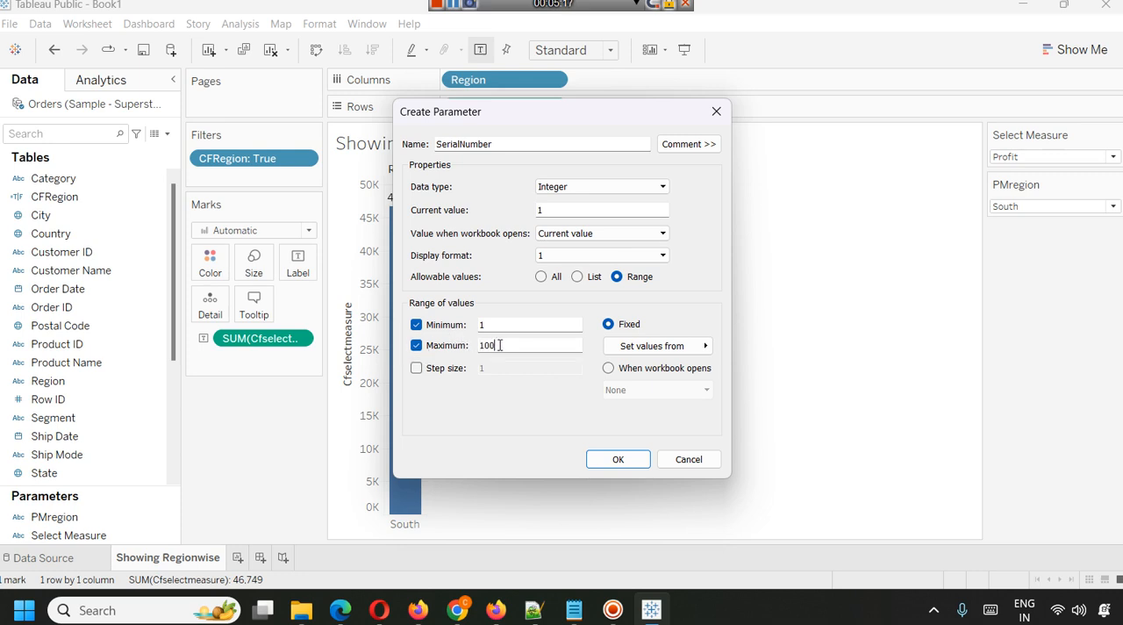
pyautogui.doubleClick(490, 345)
pyautogui.write('10')
pyautogui.click(618, 459)
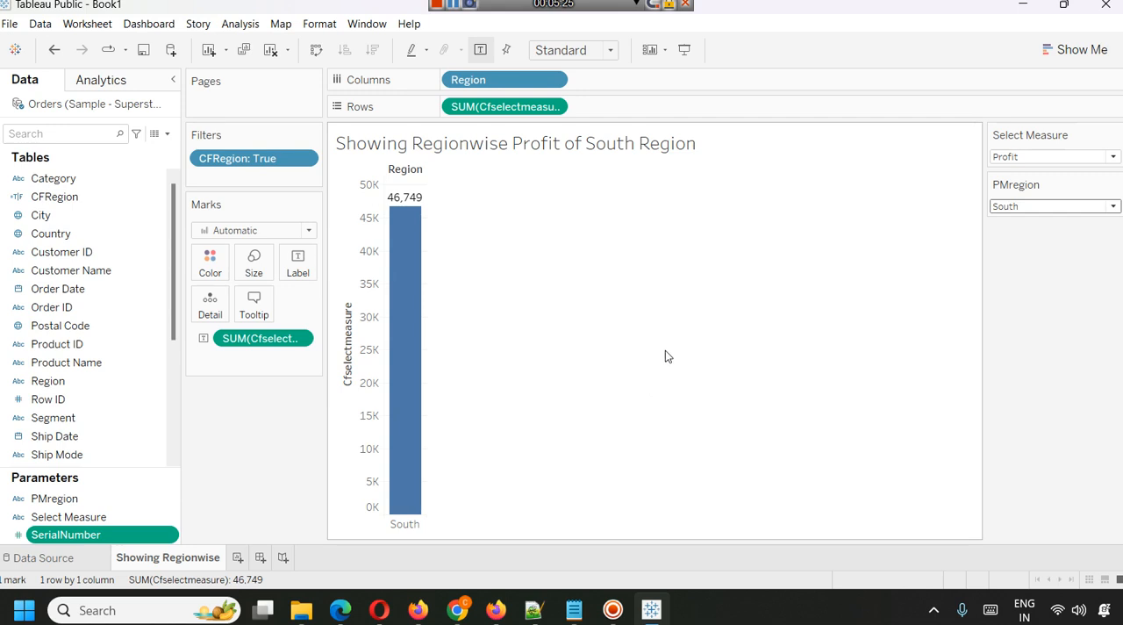
pyautogui.click(454, 7)
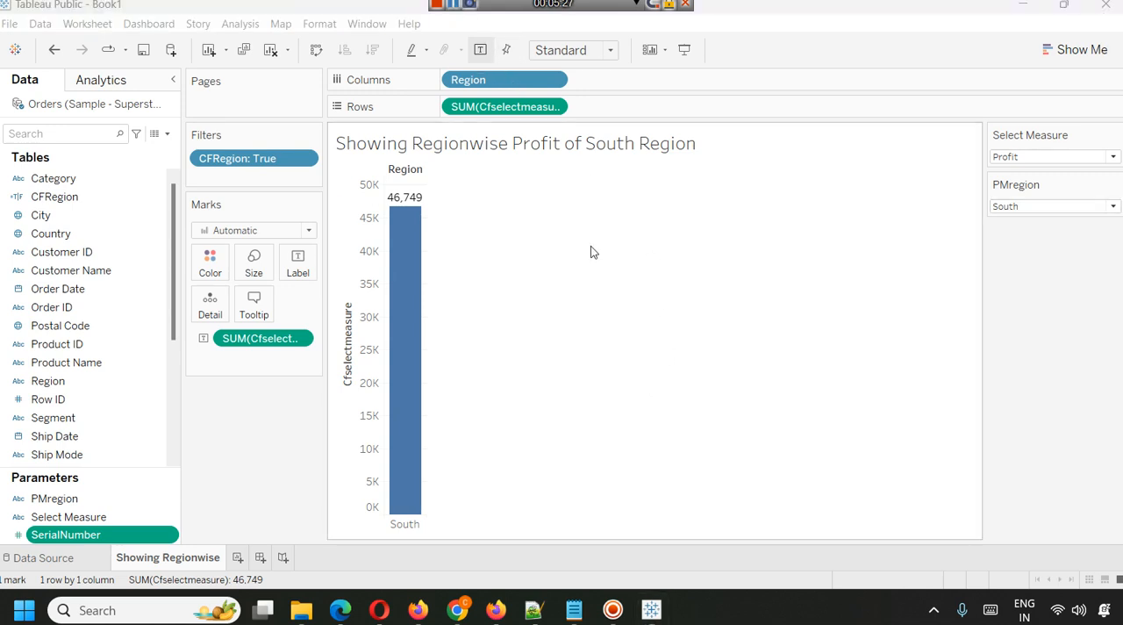
# Add a new worksheet and build a bar chart with Category on columns and Sales on rows.
pyautogui.click(235, 558)
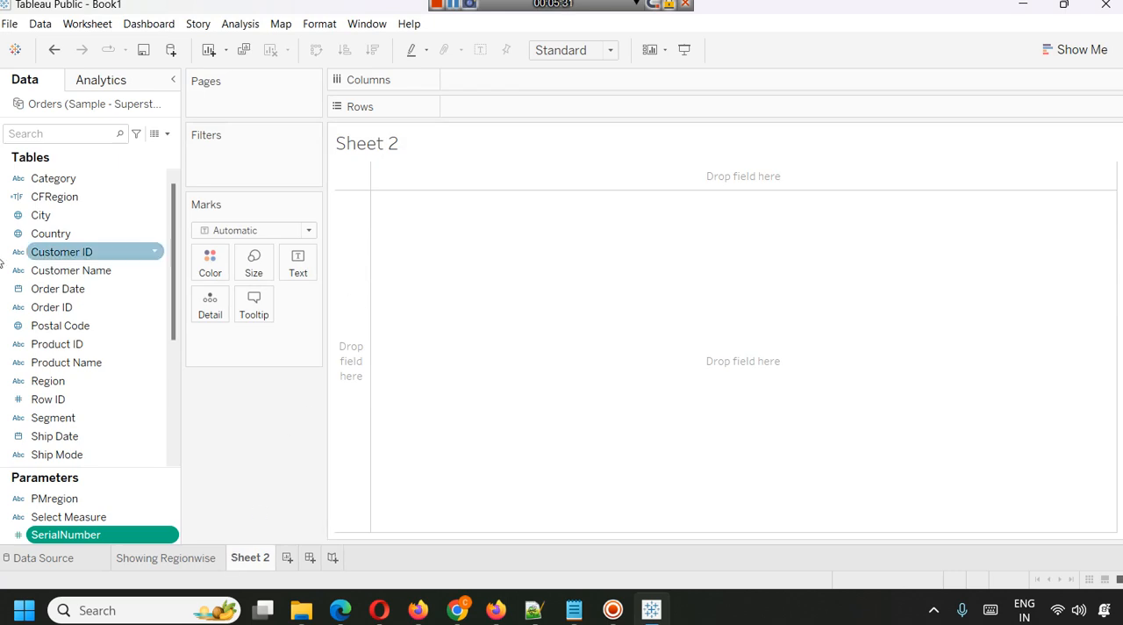
pyautogui.moveTo(96, 180); pyautogui.dragTo(509, 85)
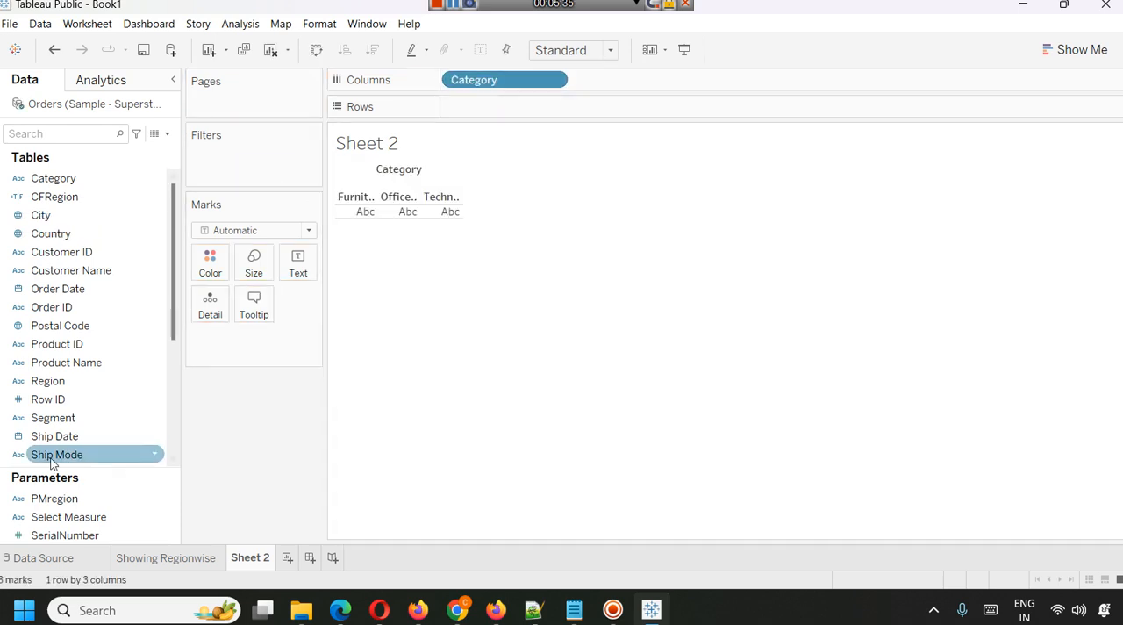
pyautogui.scroll(-4, 53, 413)
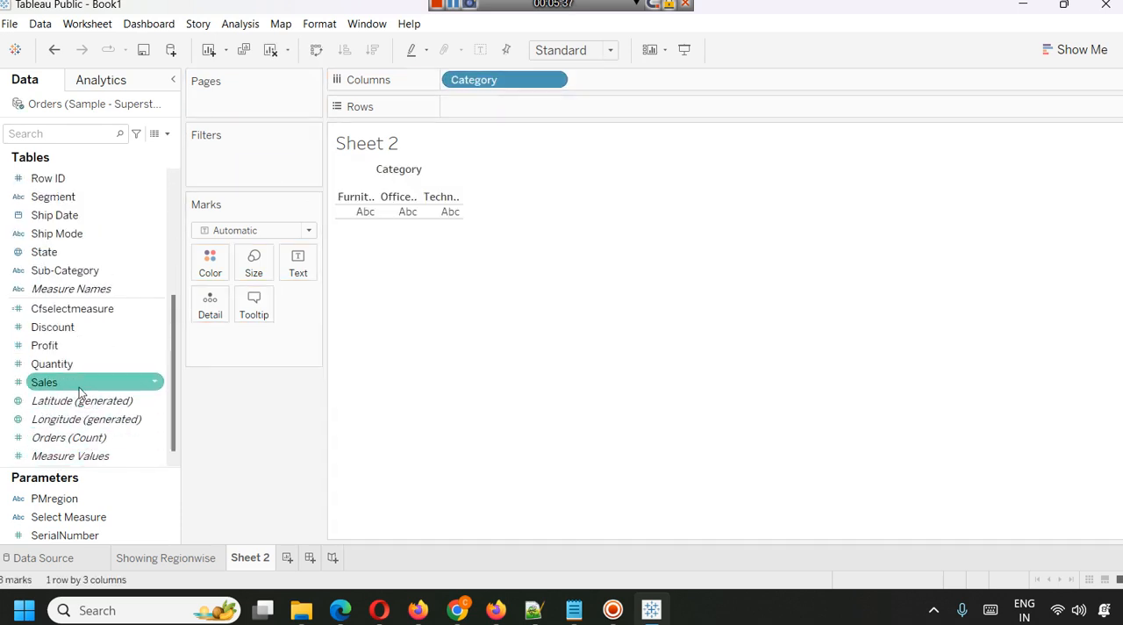
pyautogui.moveTo(80, 383); pyautogui.dragTo(496, 112)
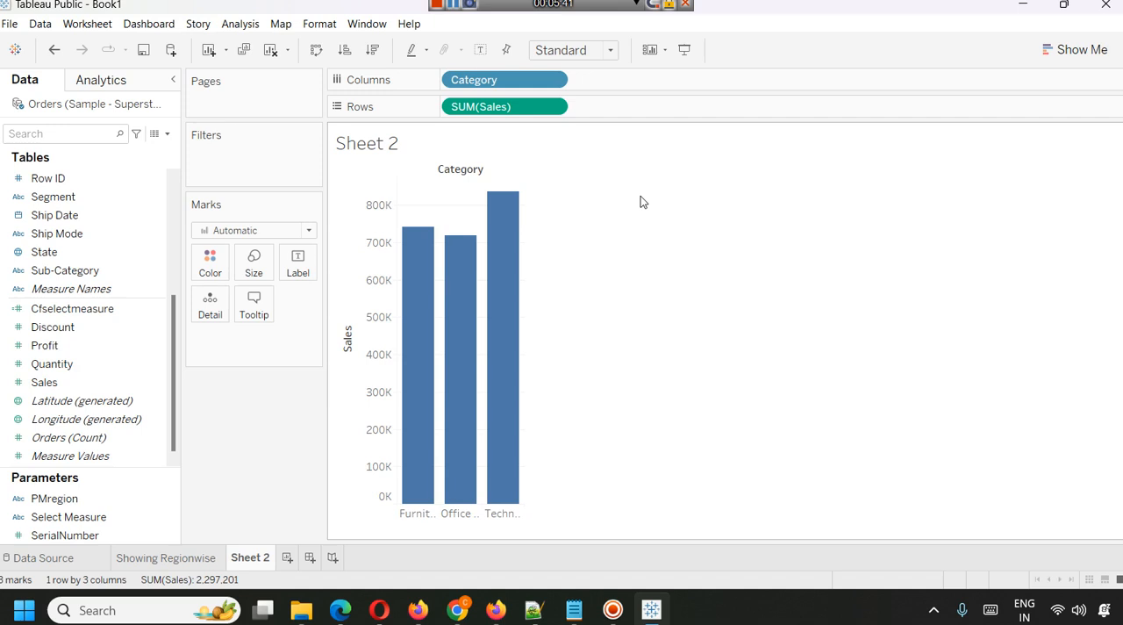
# Add Category as a filter and limit it to the top values by field, using the sum of Sales.
pyautogui.scroll(4, 95, 263)
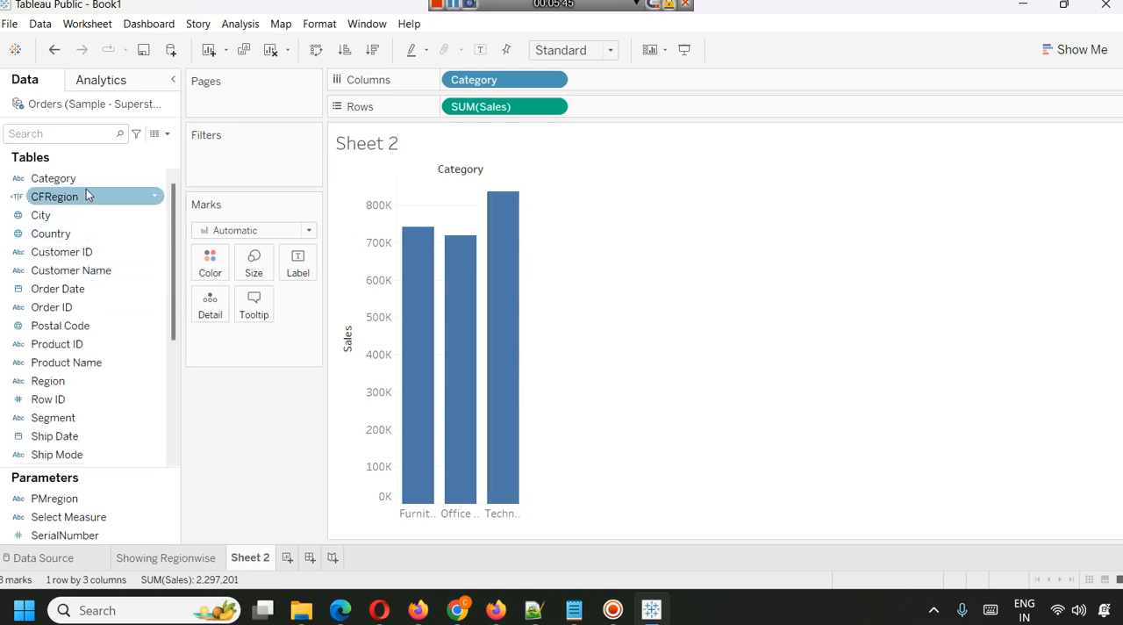
pyautogui.moveTo(53, 178); pyautogui.dragTo(221, 173)
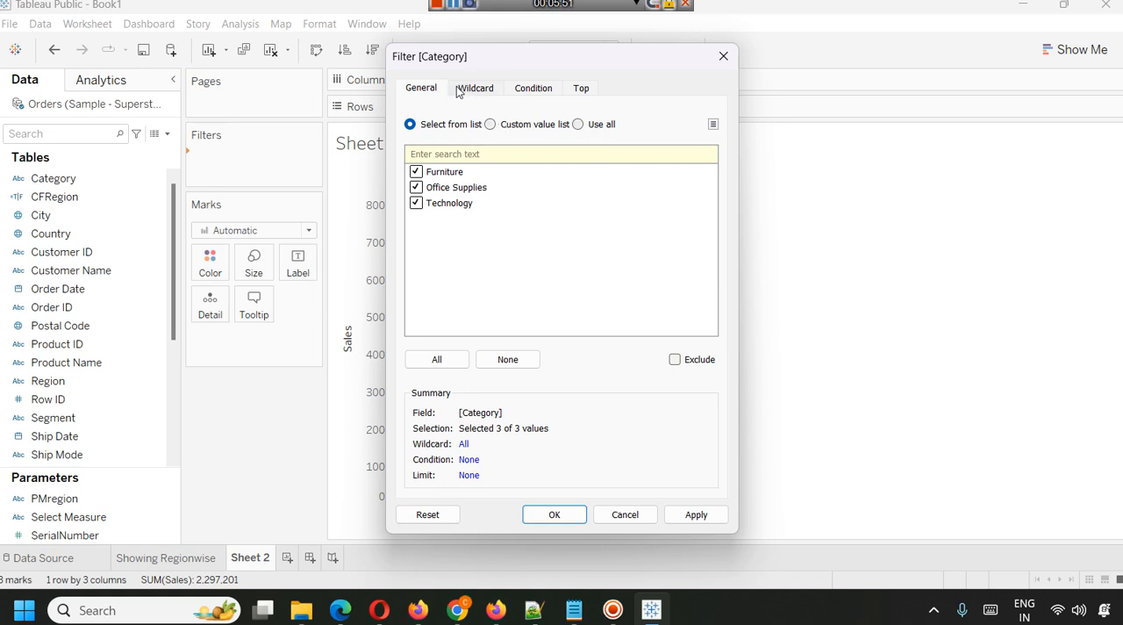
pyautogui.click(541, 88)
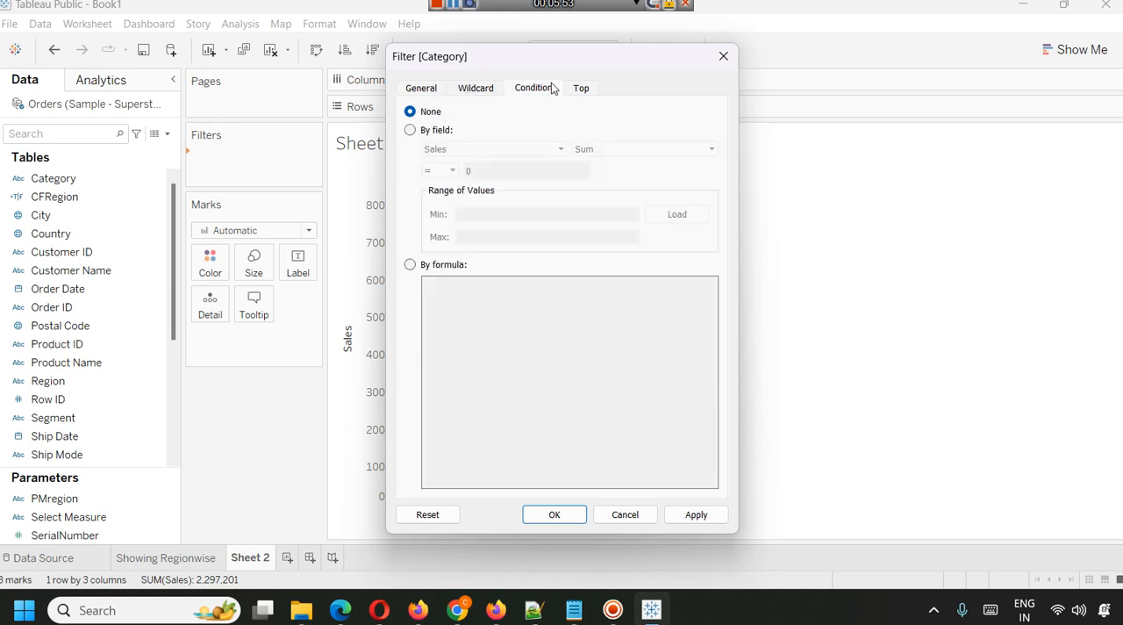
pyautogui.click(574, 89)
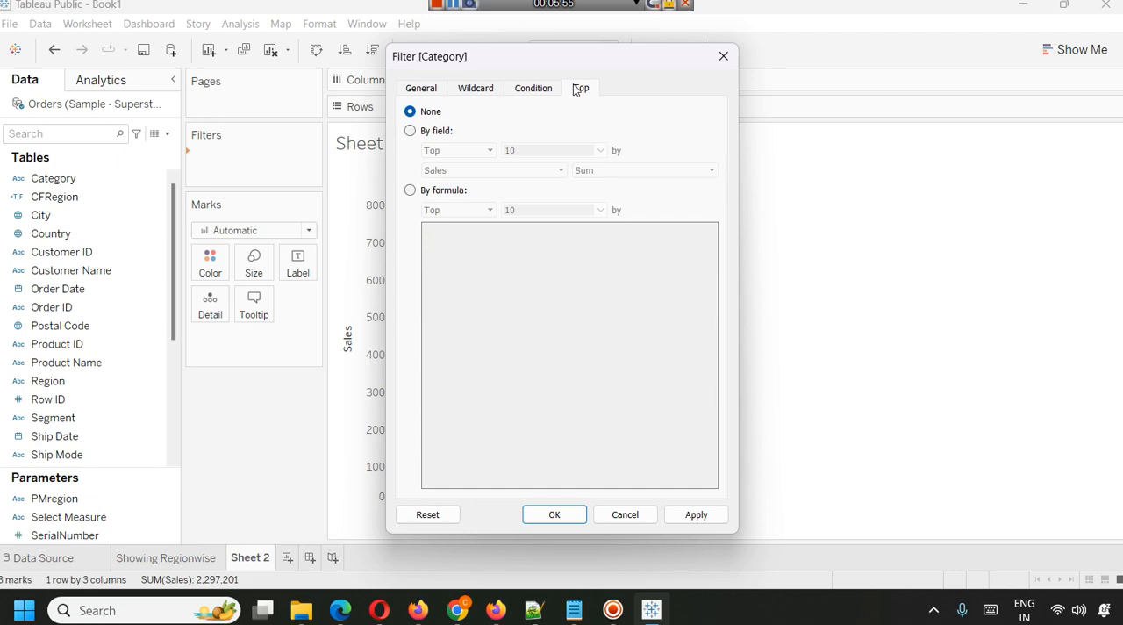
pyautogui.click(410, 132)
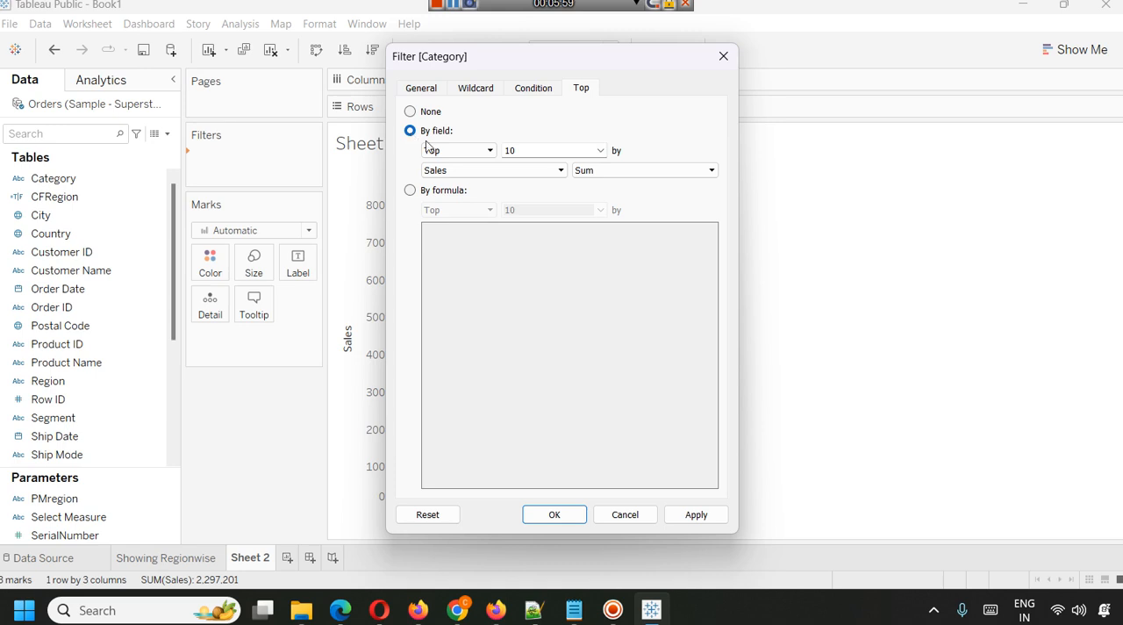
pyautogui.click(454, 150)
pyautogui.click(454, 150)
pyautogui.click(515, 171)
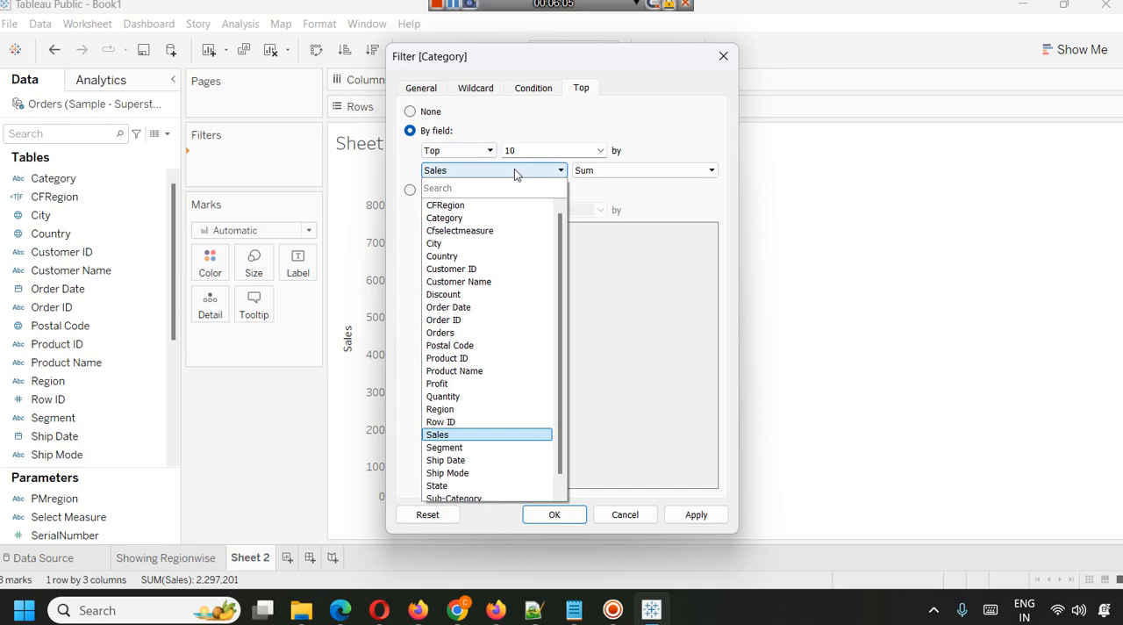
pyautogui.click(506, 136)
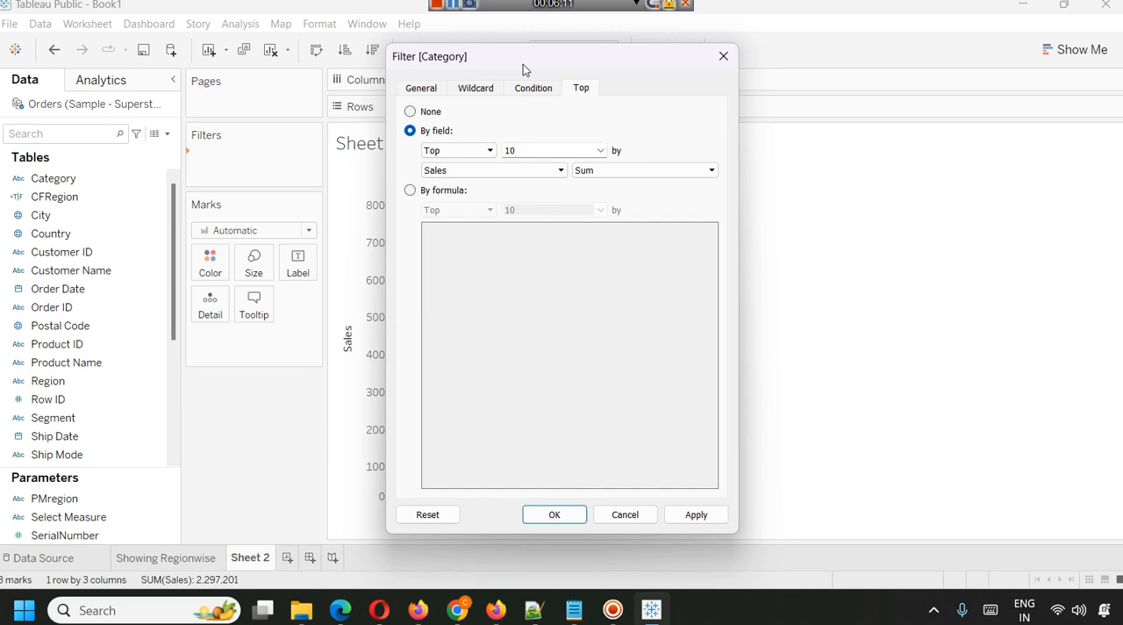
pyautogui.moveTo(521, 68); pyautogui.dragTo(697, 70)
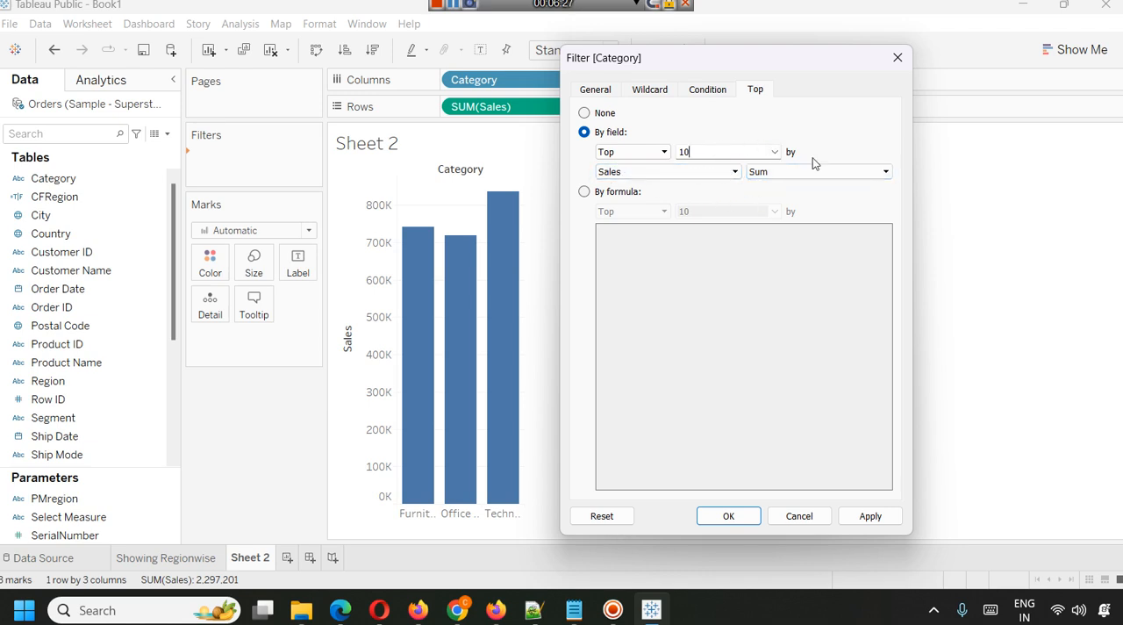
# Use the SerialNumber parameter as the count in the Category top filter and apply the filter.
pyautogui.click(774, 154)
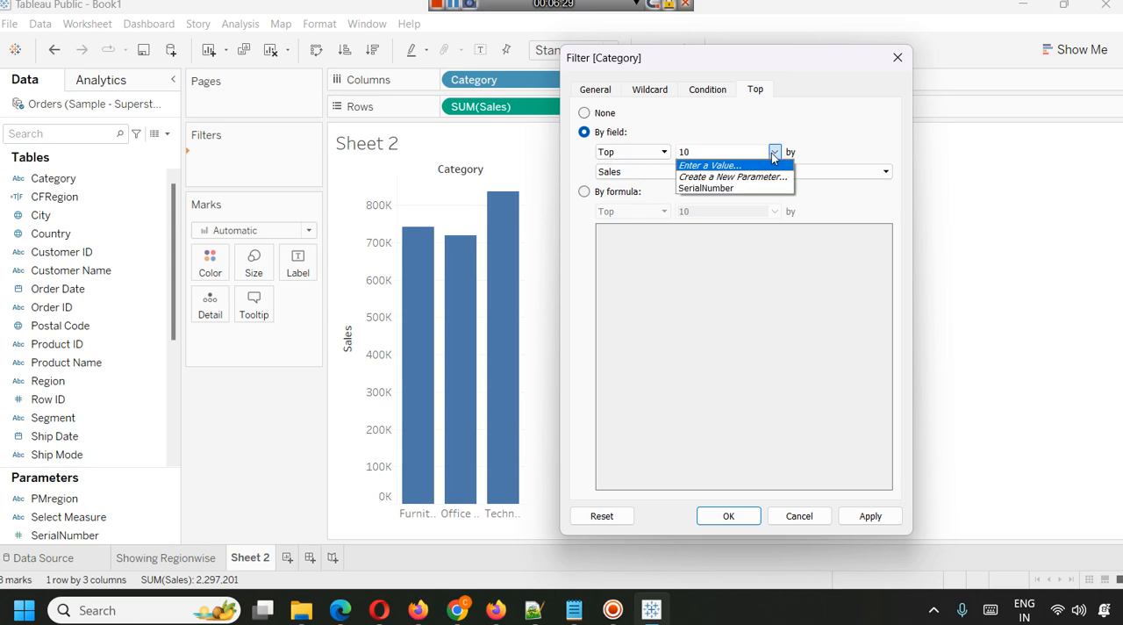
pyautogui.click(726, 188)
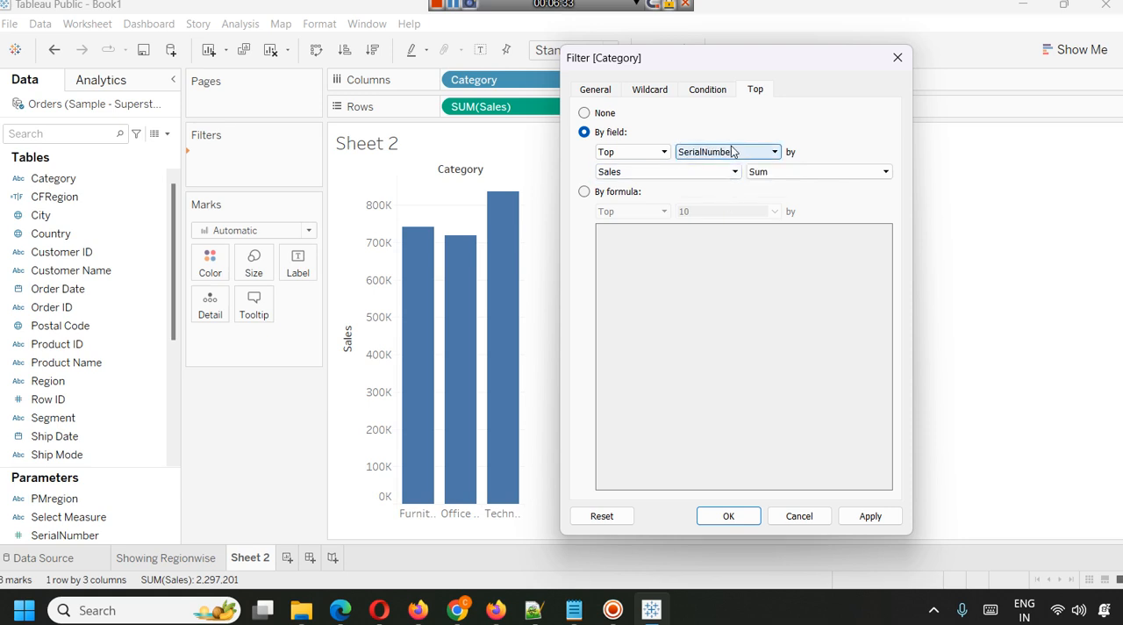
pyautogui.click(758, 153)
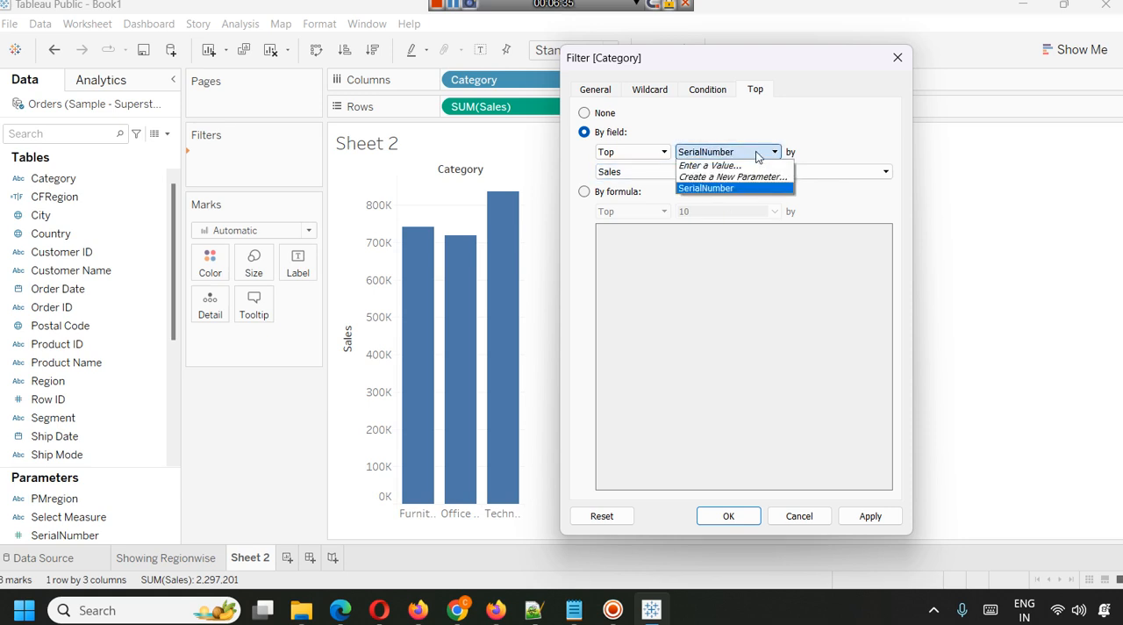
pyautogui.click(734, 130)
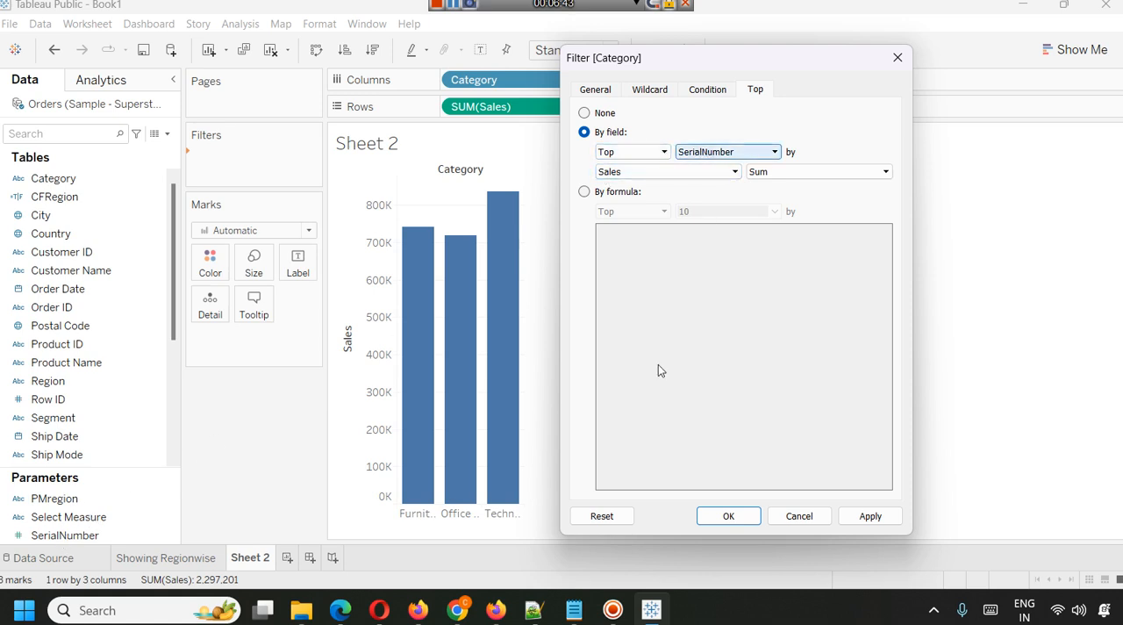
pyautogui.click(845, 518)
pyautogui.click(728, 516)
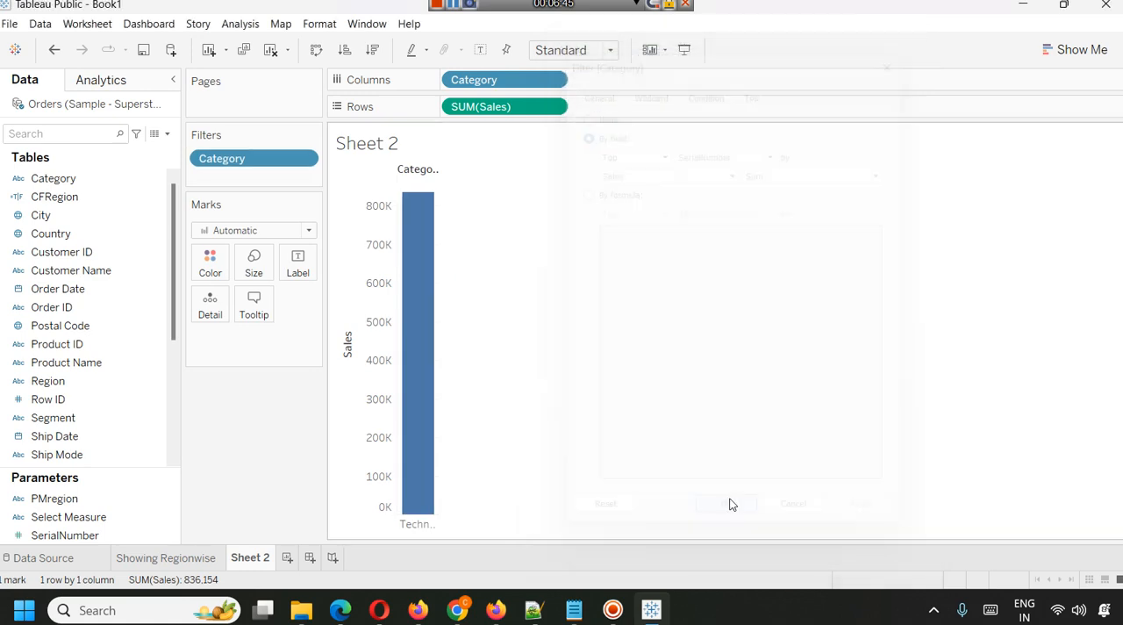
# Show the SerialNumber parameter control, try the values 2 and 3, and return it to 1.
pyautogui.rightClick(91, 533)
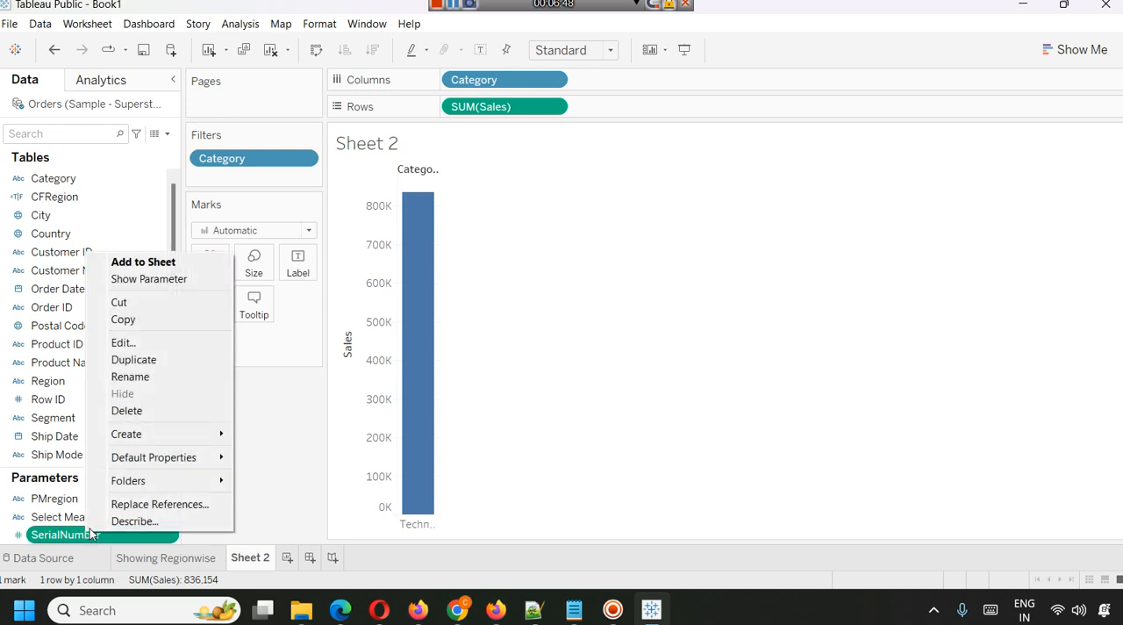
pyautogui.click(167, 279)
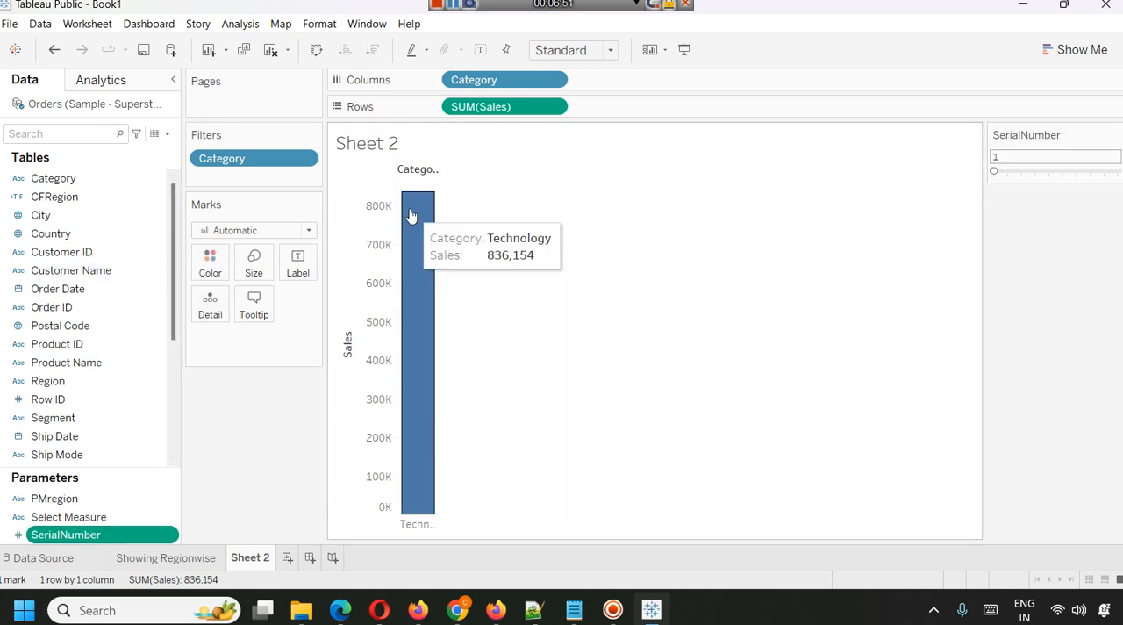
pyautogui.click(1007, 174)
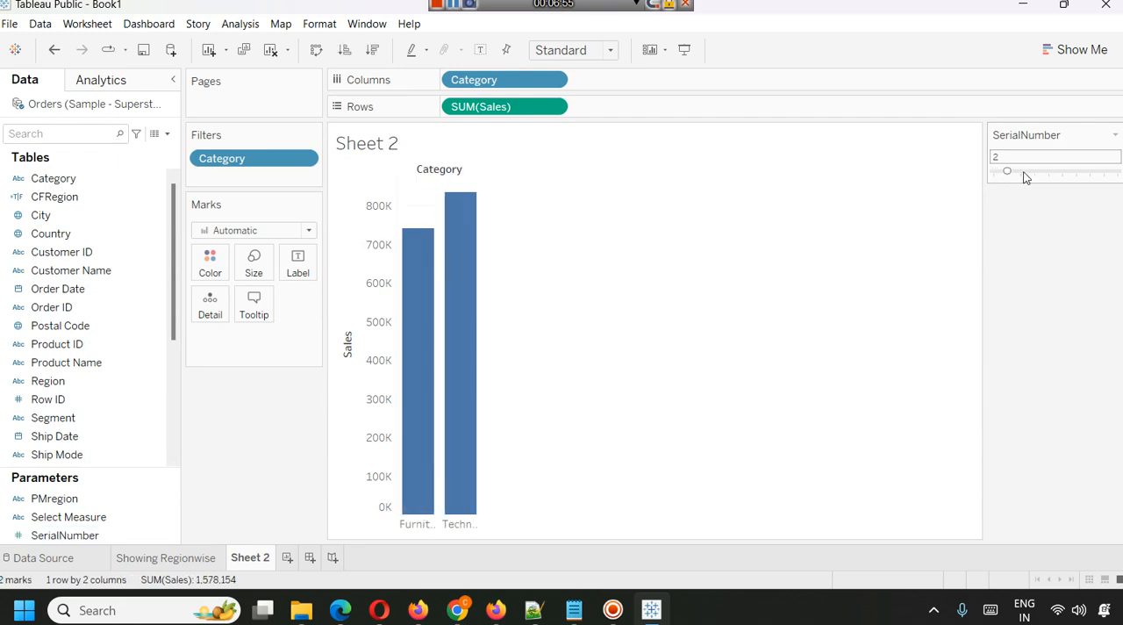
pyautogui.click(1023, 174)
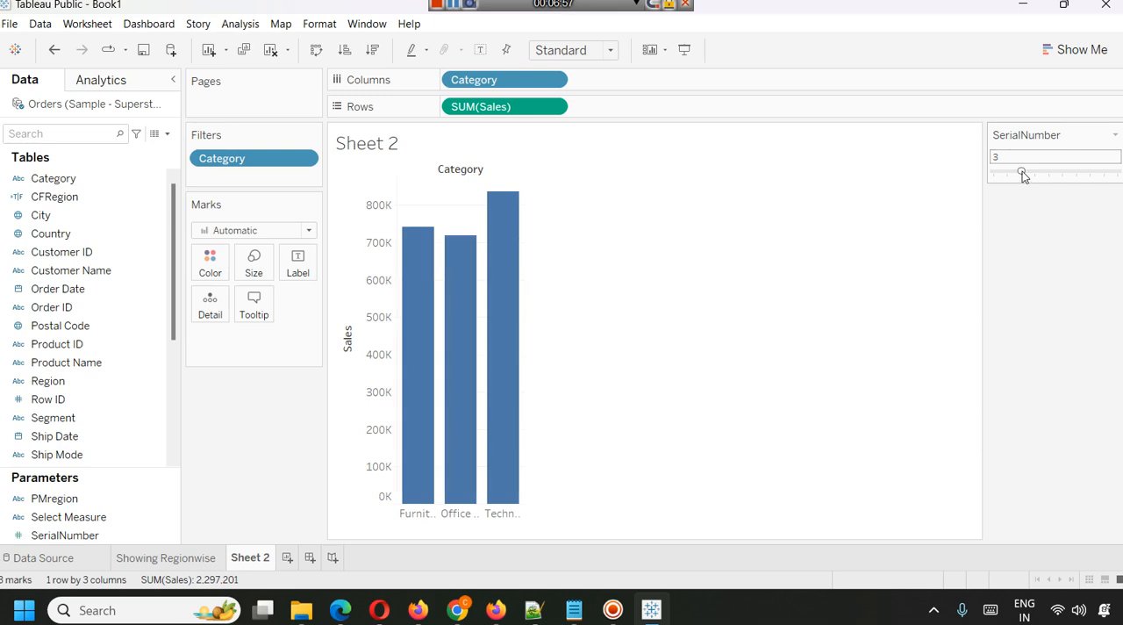
pyautogui.click(1007, 174)
pyautogui.click(993, 174)
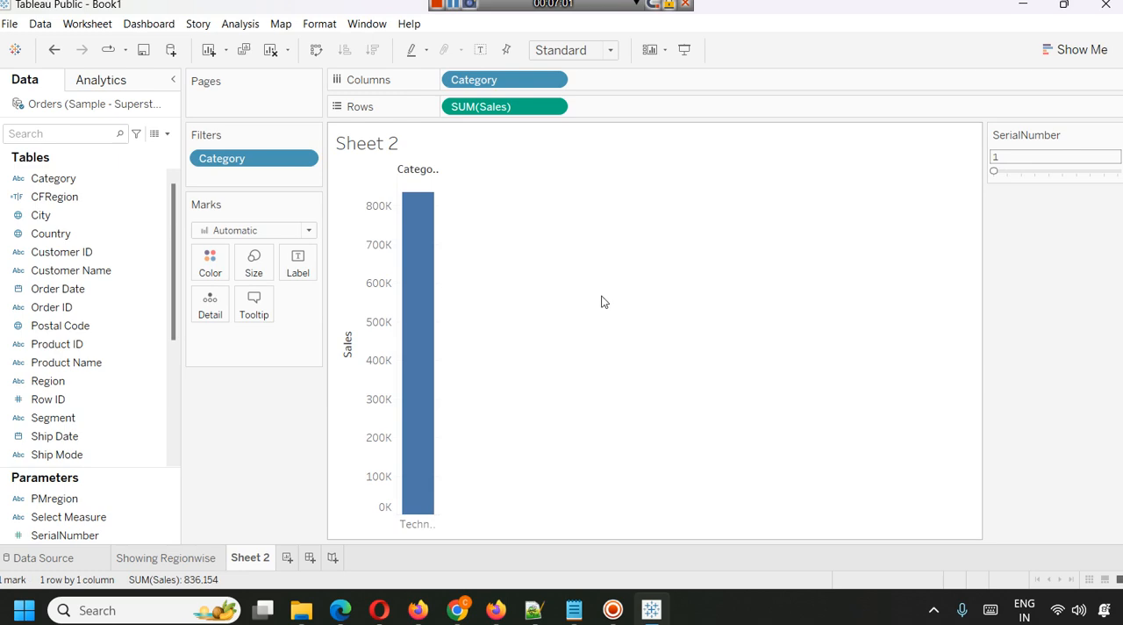
# Widen the Technology bar's column so that its full category label fits.
pyautogui.click(438, 225)
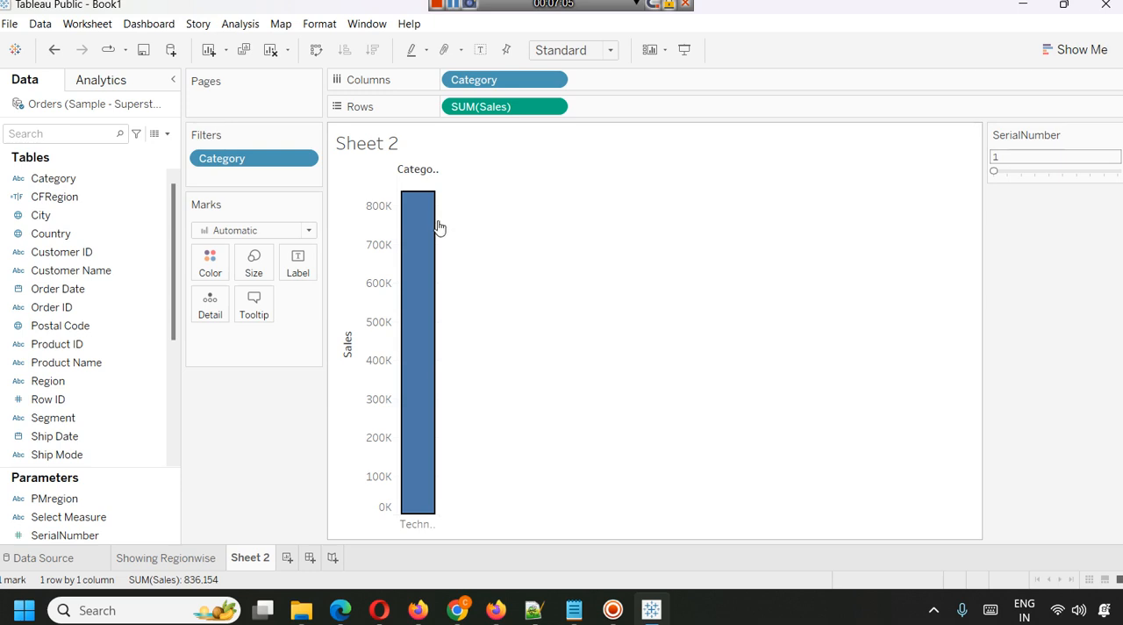
pyautogui.moveTo(438, 227); pyautogui.dragTo(459, 226)
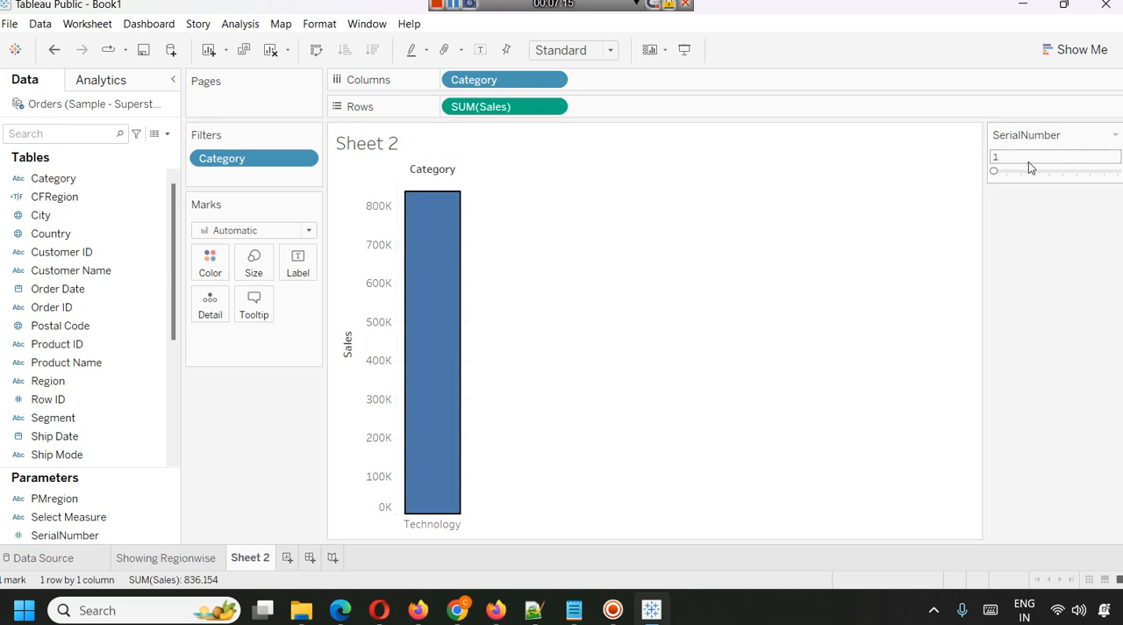
# Add a new worksheet and build a bar chart with Sub-Category on columns and Profit on rows.
pyautogui.click(288, 558)
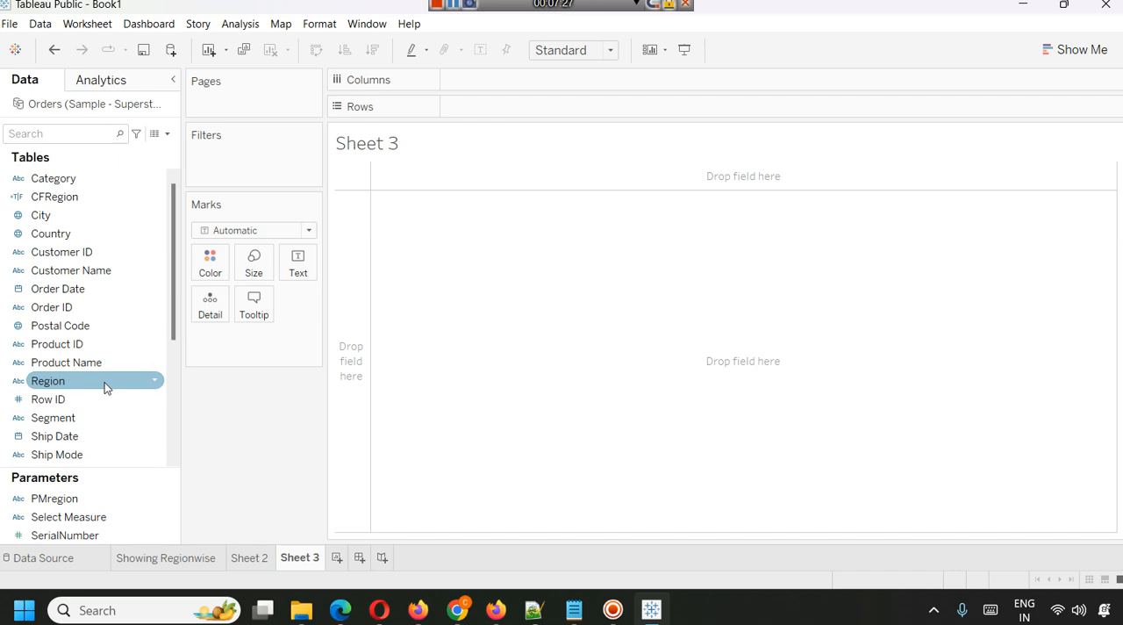
pyautogui.scroll(-5, 105, 374)
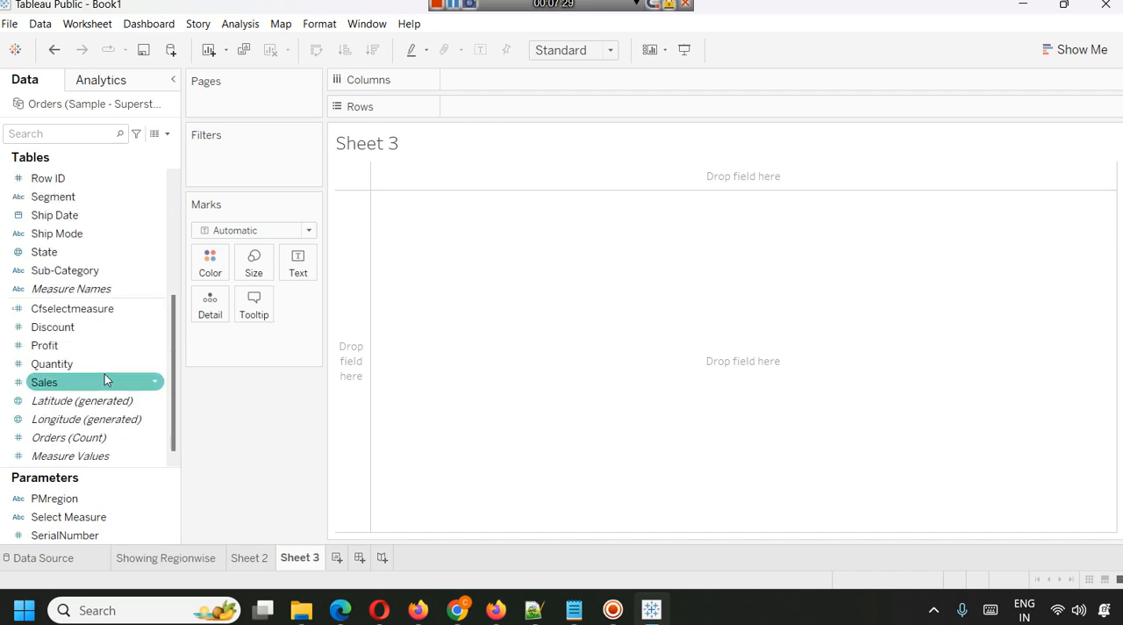
pyautogui.scroll(3, 105, 374)
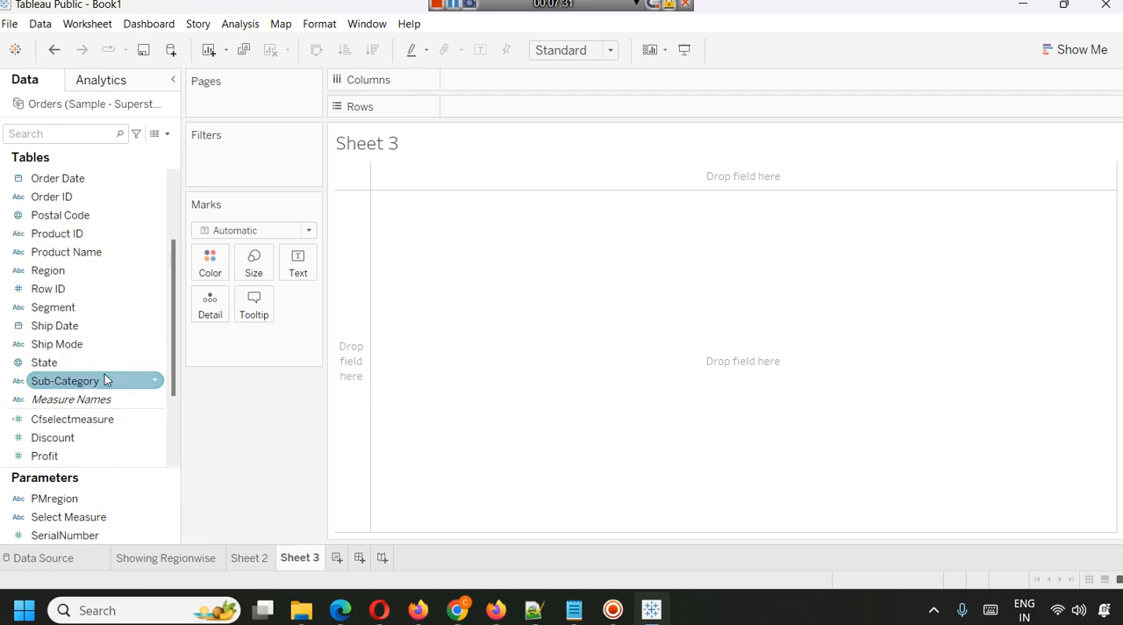
pyautogui.click(105, 380)
pyautogui.moveTo(104, 380); pyautogui.dragTo(549, 83)
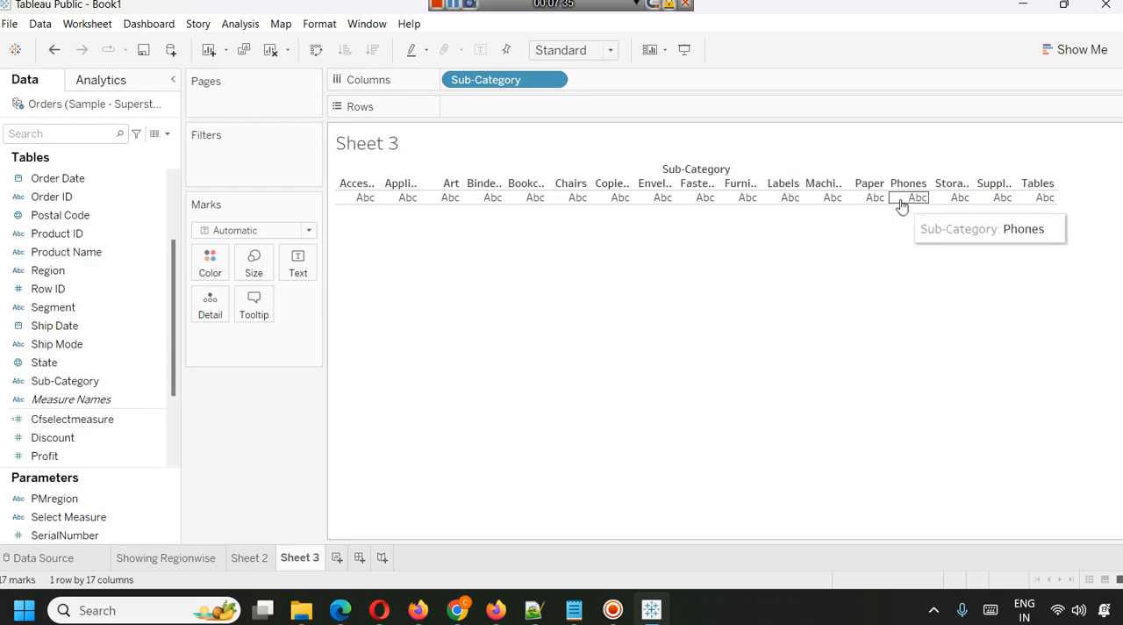
pyautogui.click(71, 454)
pyautogui.scroll(-3, 79, 443)
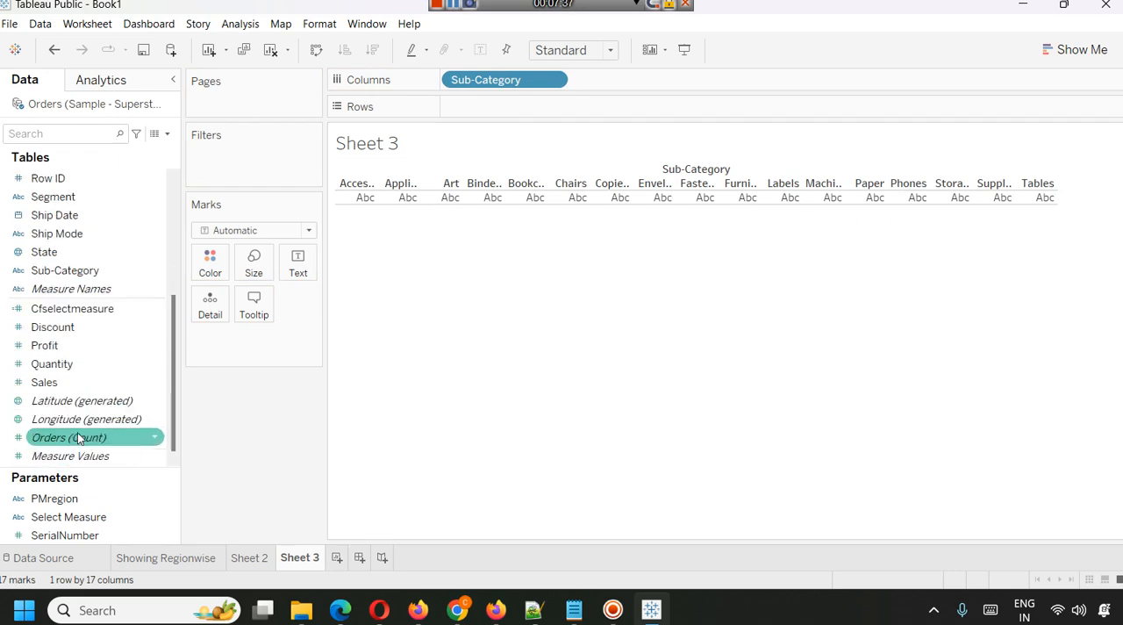
pyautogui.moveTo(76, 348)
pyautogui.mouseDown()
pyautogui.moveTo(488, 144)
pyautogui.moveTo(503, 83)
pyautogui.moveTo(496, 107)
pyautogui.mouseUp()
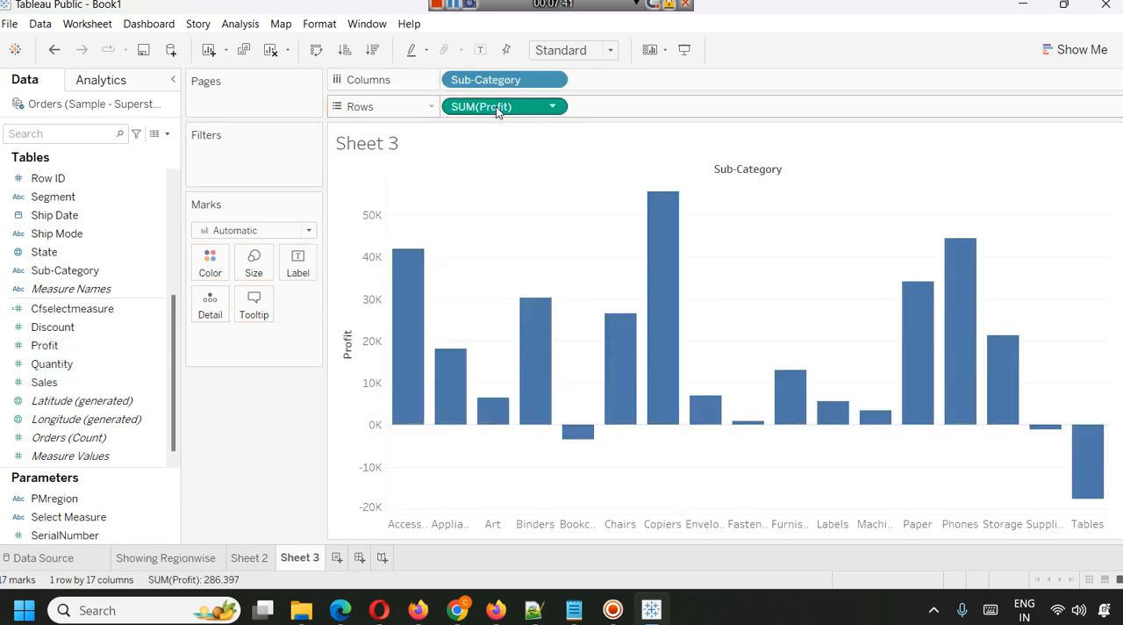
pyautogui.moveTo(1069, 508)
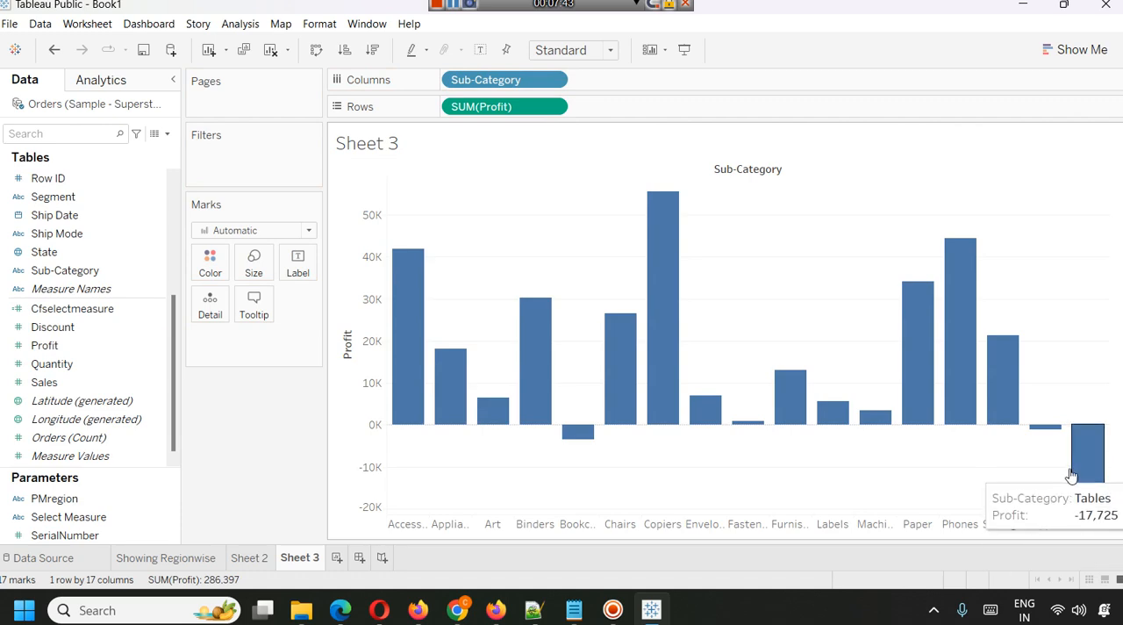
pyautogui.moveTo(566, 446)
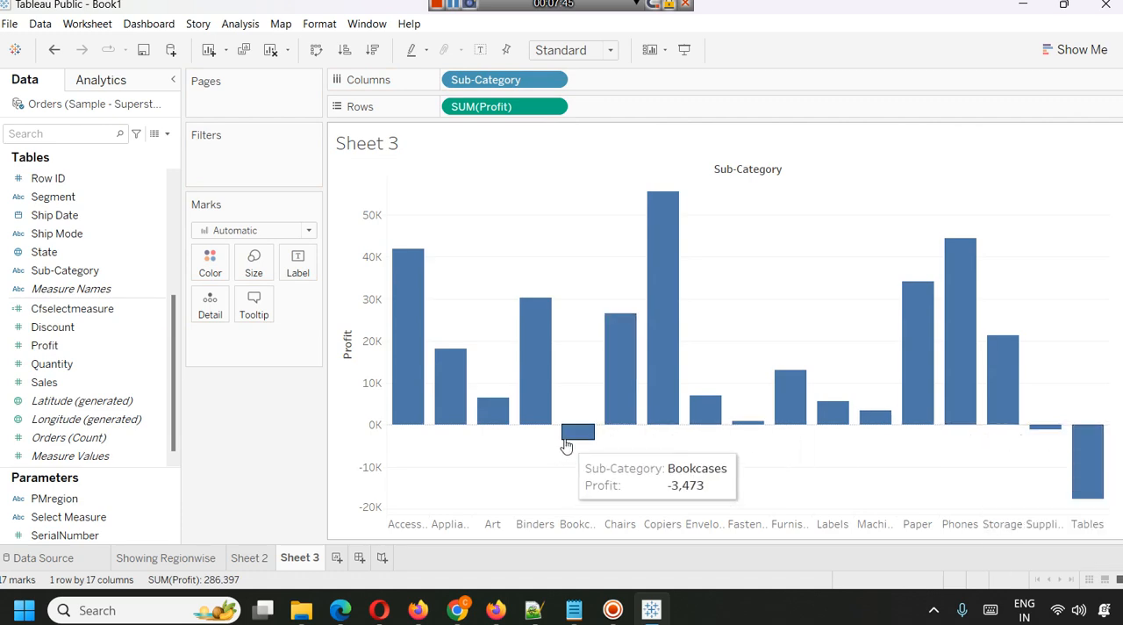
pyautogui.moveTo(1045, 427)
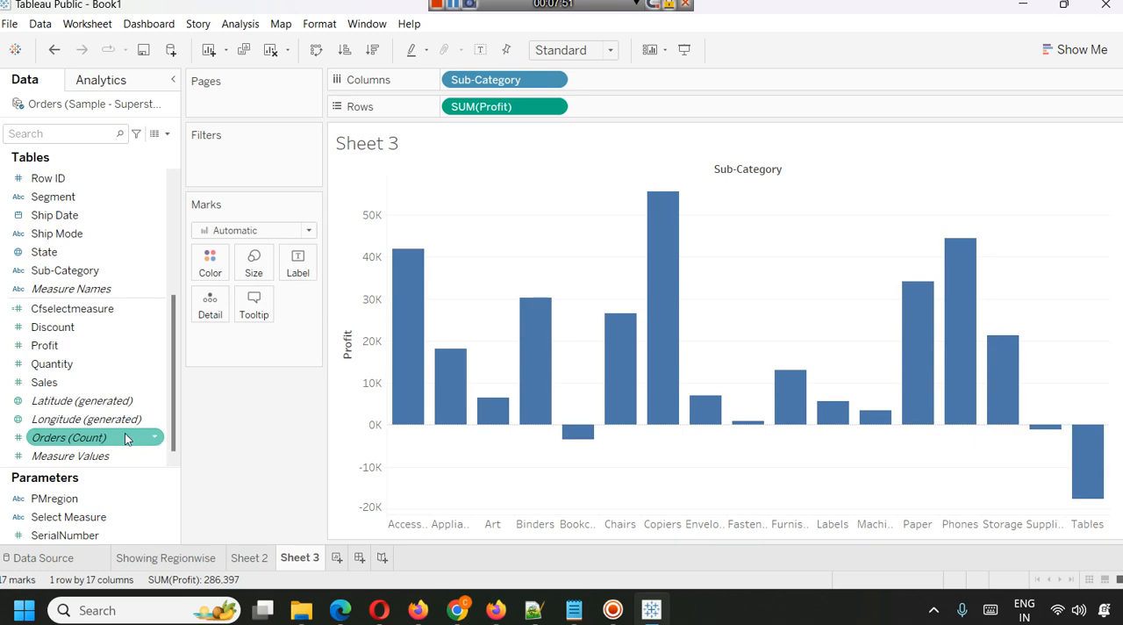
# Show the SerialNumber parameter control on the Sub-Category profit sheet.
pyautogui.rightClick(56, 534)
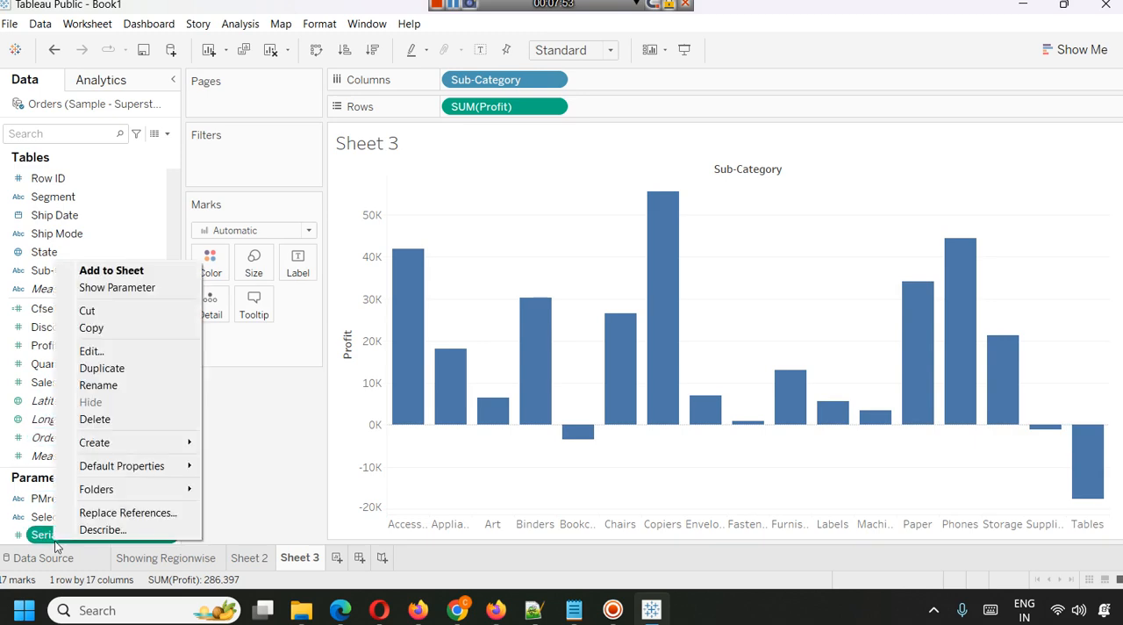
pyautogui.click(128, 287)
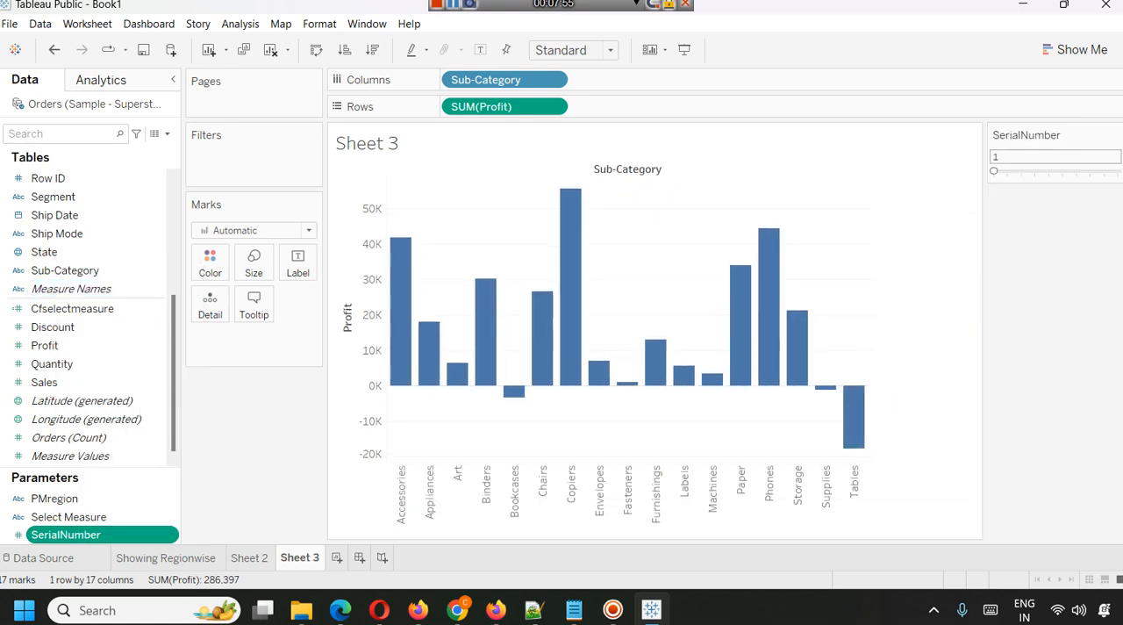
pyautogui.moveTo(996, 171)
pyautogui.mouseDown()
pyautogui.moveTo(1060, 176)
pyautogui.moveTo(998, 175)
pyautogui.mouseUp()
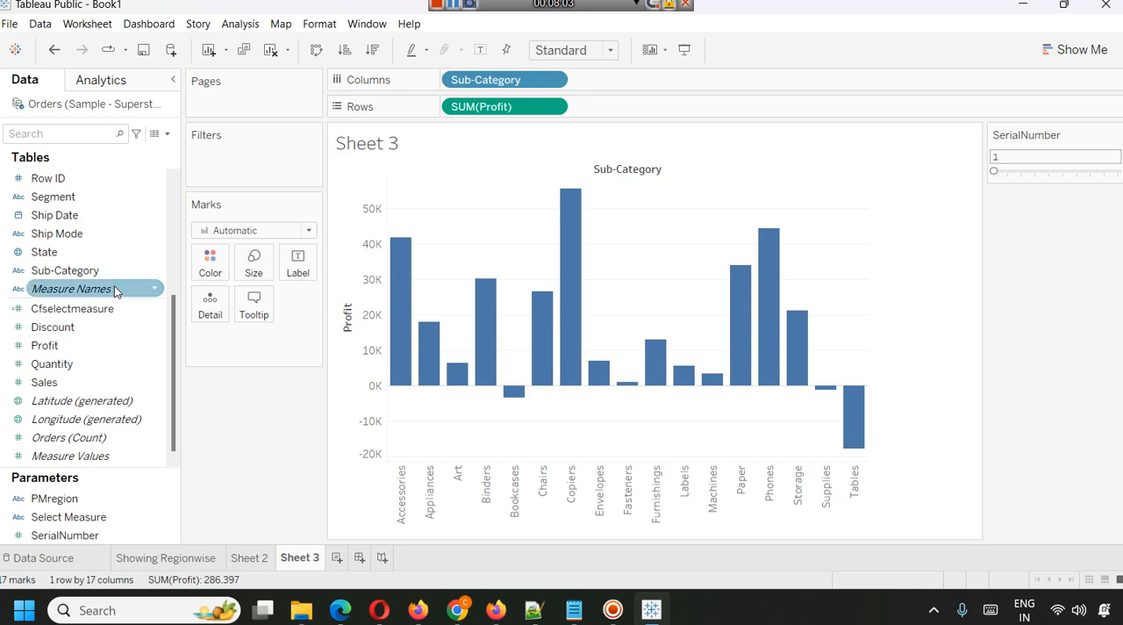
# Filter Sub-Category to the top members by sum of Profit, using the SerialNumber parameter as the number of members.
pyautogui.scroll(3, 79, 437)
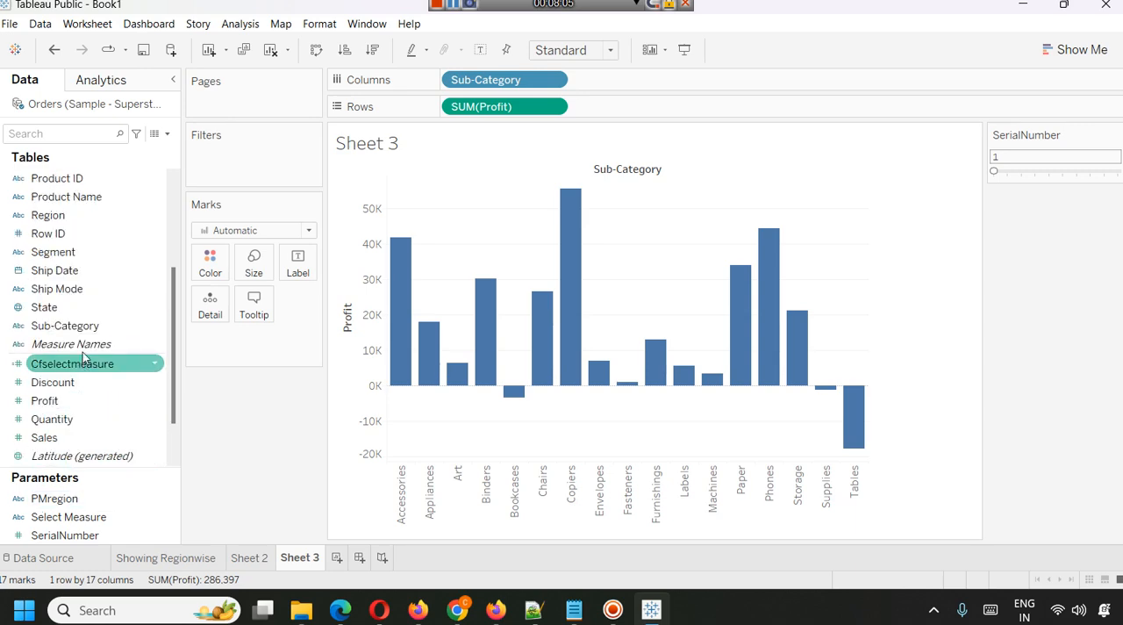
pyautogui.moveTo(70, 325); pyautogui.dragTo(226, 172)
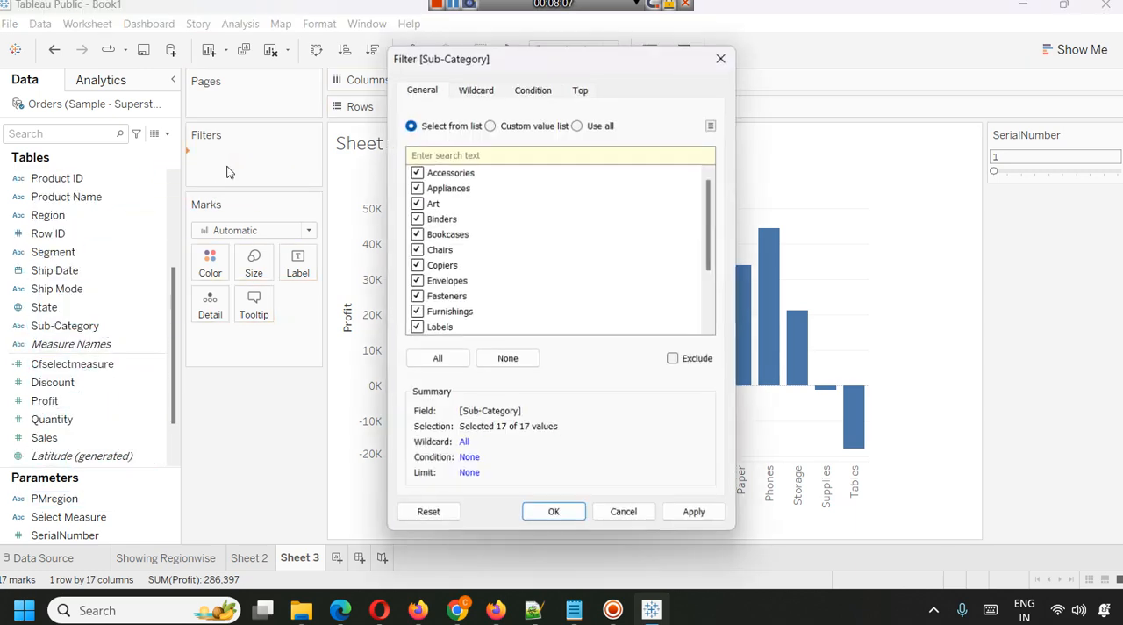
pyautogui.scroll(-2, 476, 321)
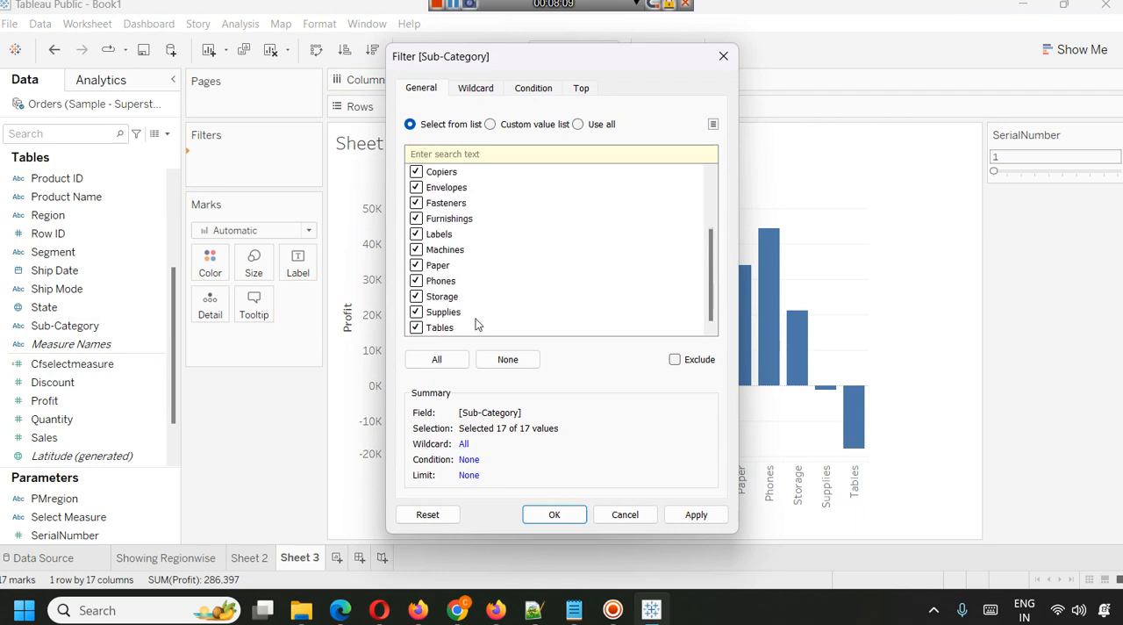
pyautogui.scroll(2, 476, 321)
pyautogui.click(582, 90)
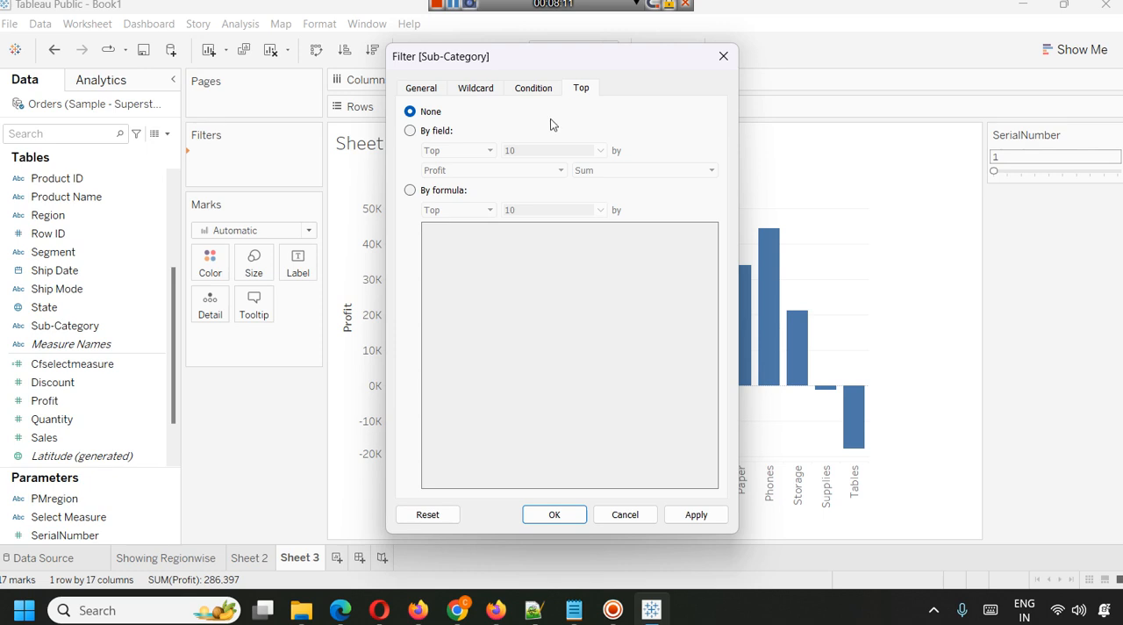
pyautogui.click(434, 132)
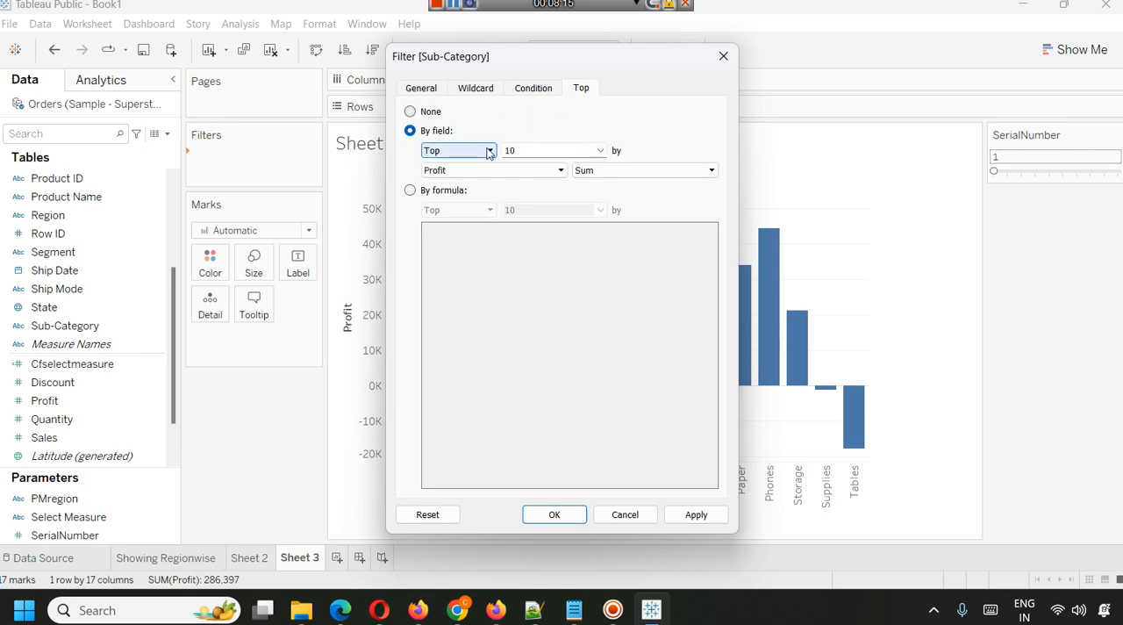
pyautogui.click(601, 151)
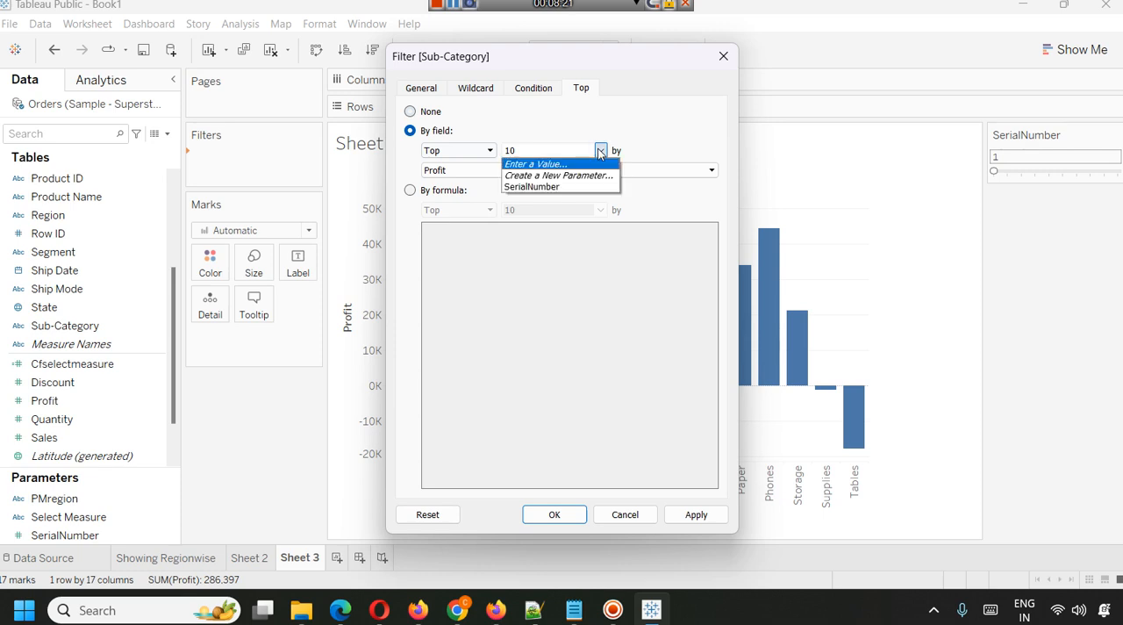
pyautogui.click(562, 186)
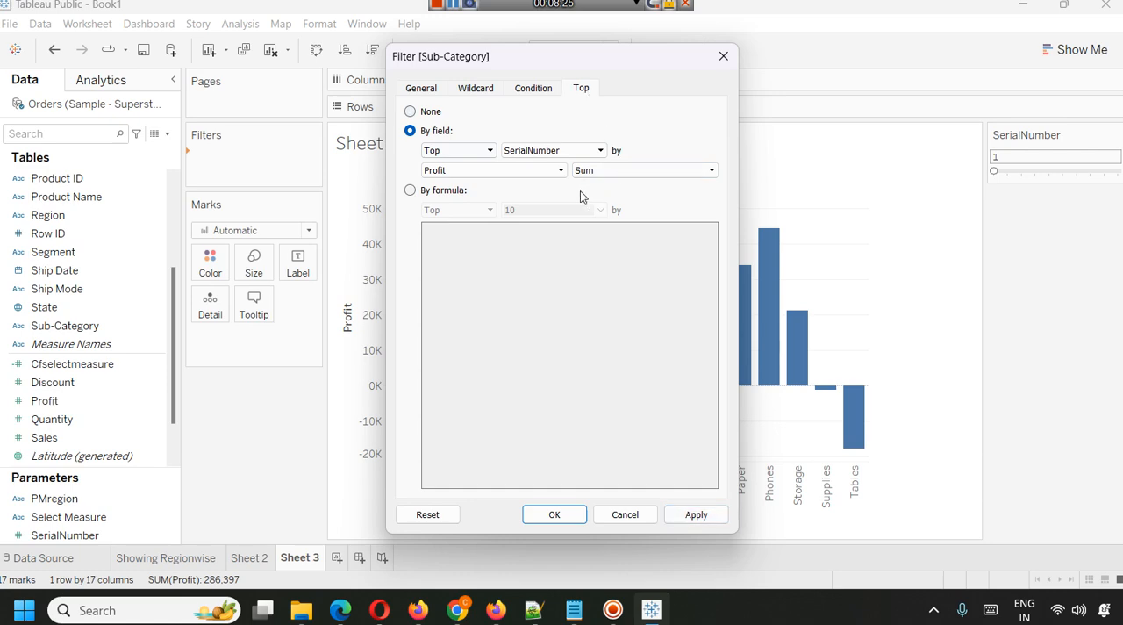
pyautogui.click(627, 175)
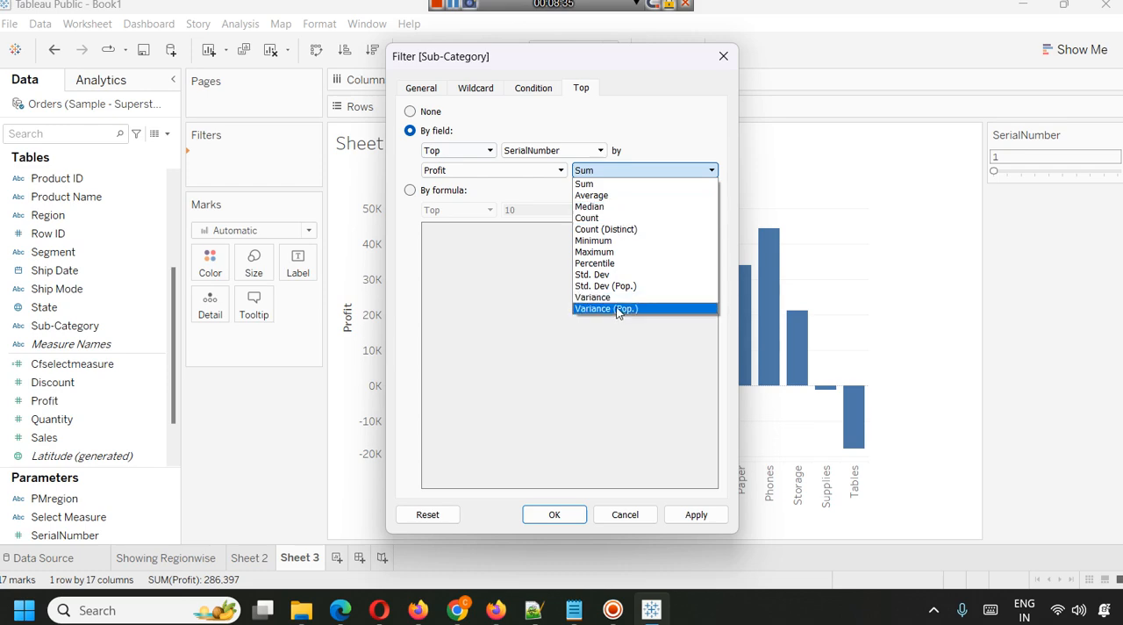
pyautogui.click(657, 147)
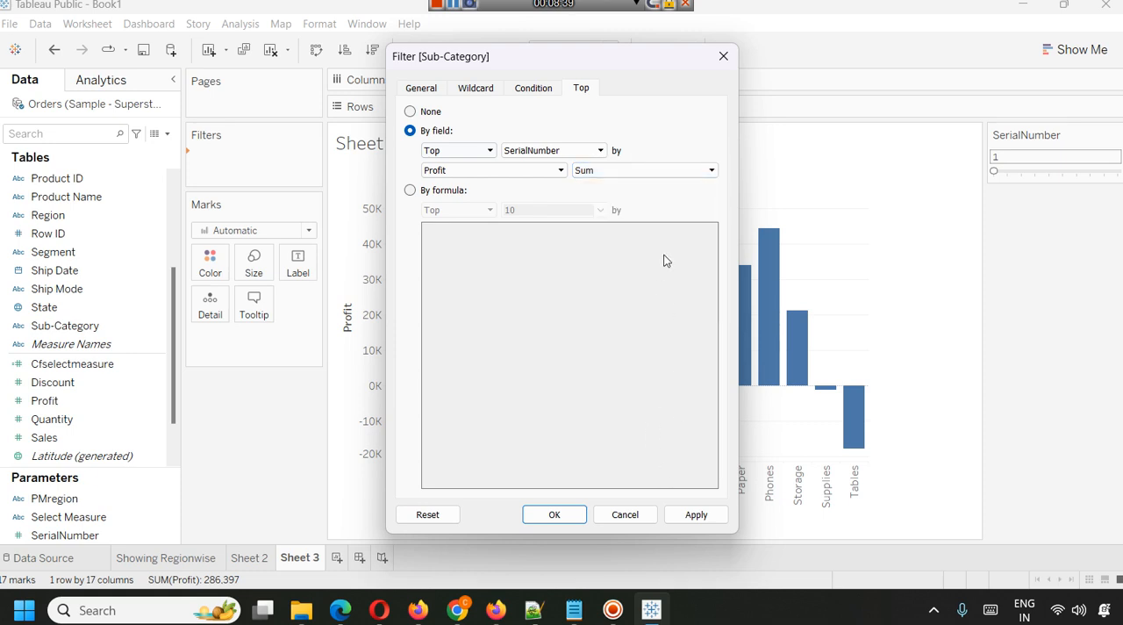
pyautogui.click(676, 515)
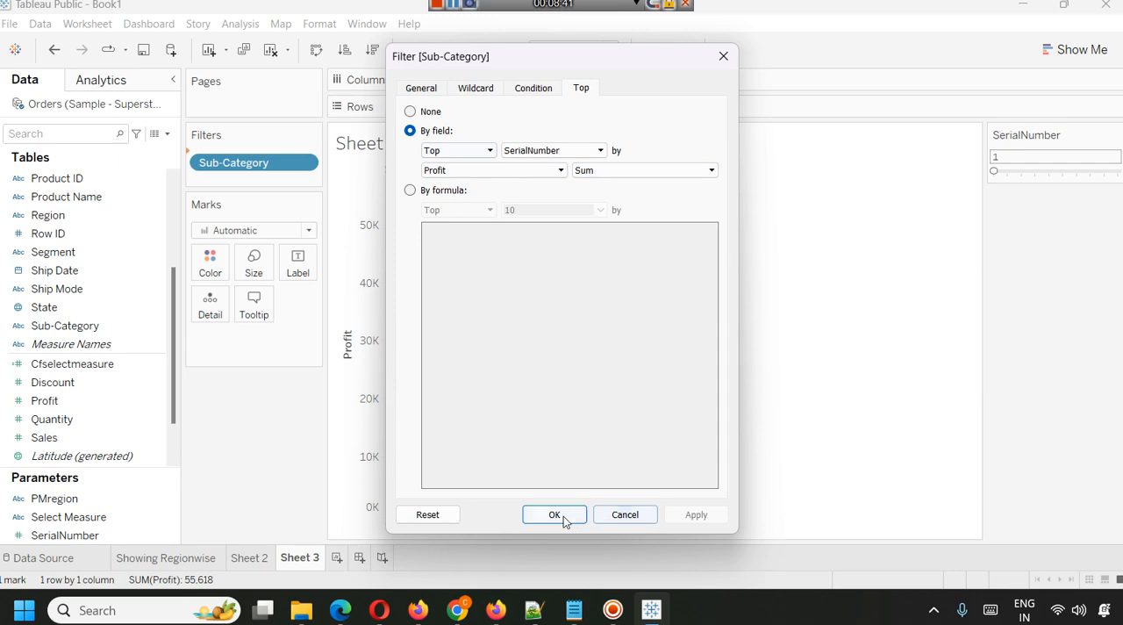
pyautogui.click(561, 515)
# Sort the sub-category bars by descending profit and step the SerialNumber parameter through 5, 6 and 7.
pyautogui.moveTo(995, 171); pyautogui.dragTo(1049, 175)
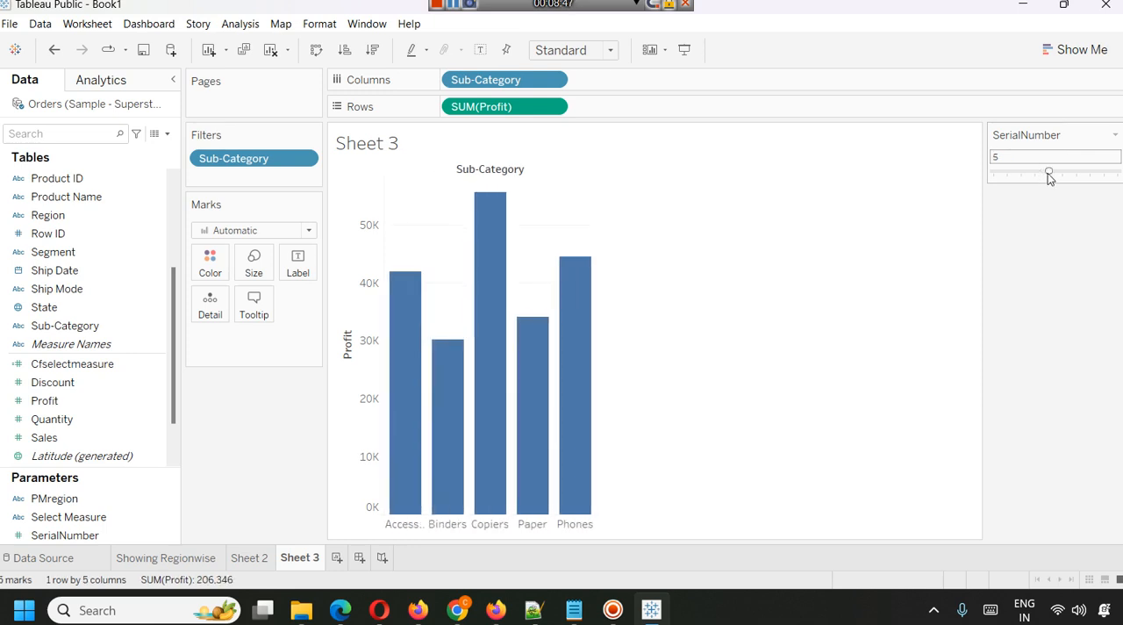
pyautogui.click(368, 51)
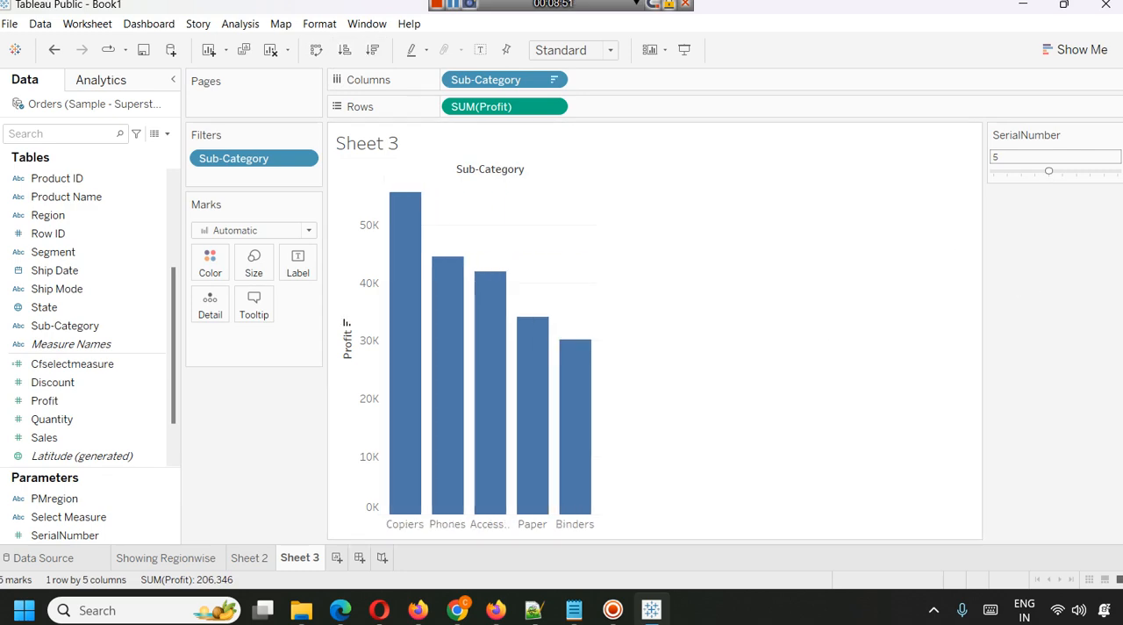
pyautogui.click(1063, 172)
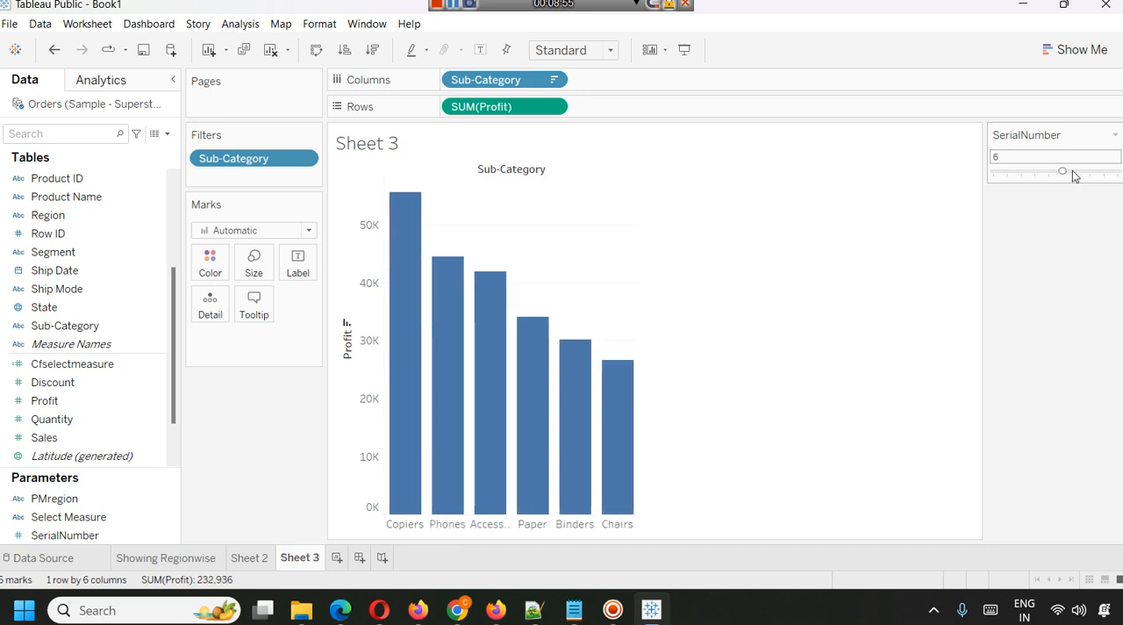
pyautogui.click(1077, 173)
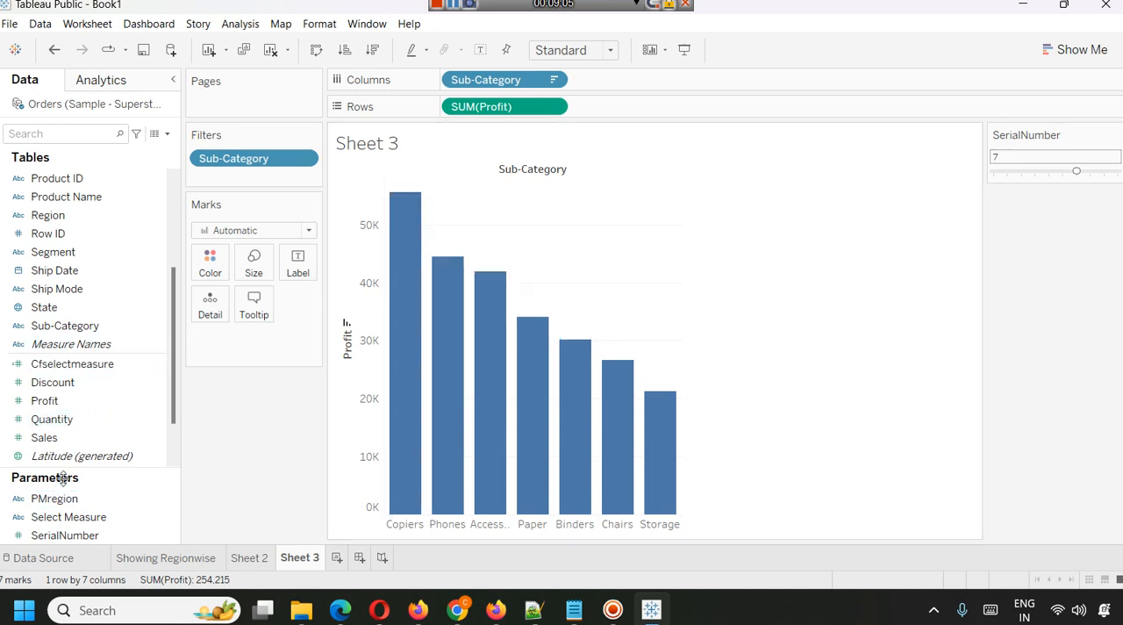
# Label each sub-category bar with its Profit value.
pyautogui.moveTo(73, 408); pyautogui.dragTo(294, 265)
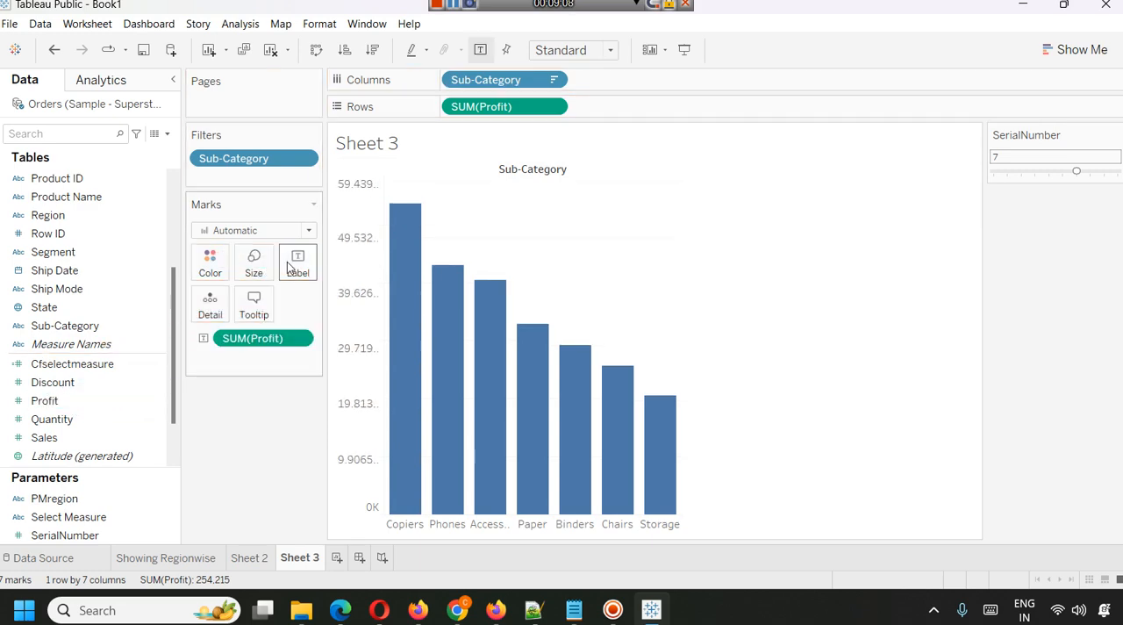
# Try green, yellow and red as the bar color and return the bars to the original blue.
pyautogui.click(212, 262)
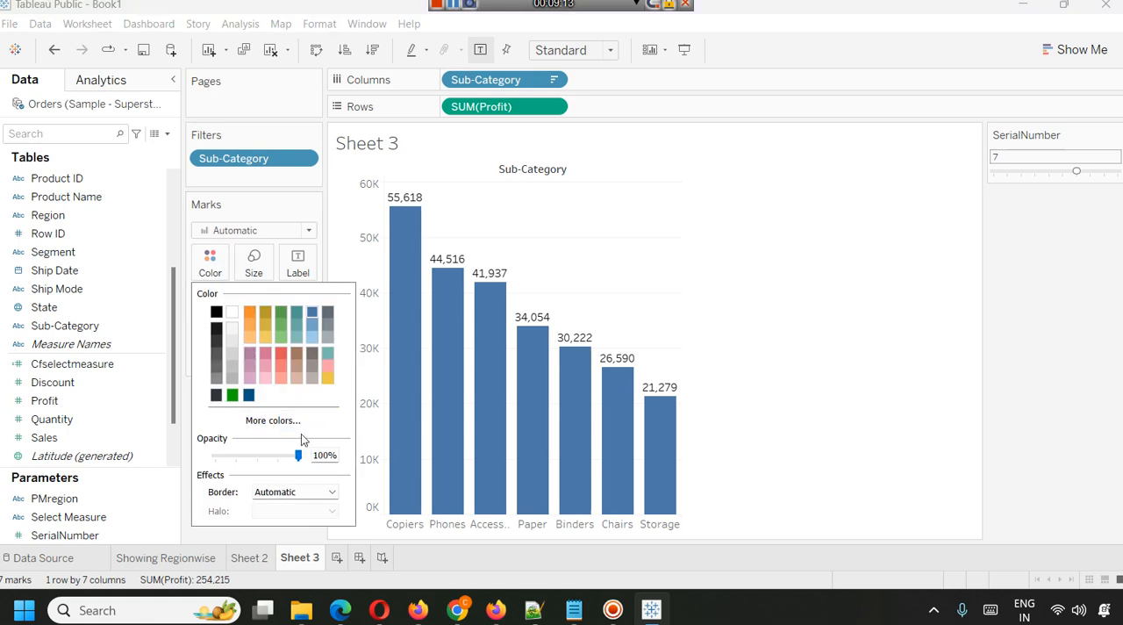
pyautogui.click(287, 326)
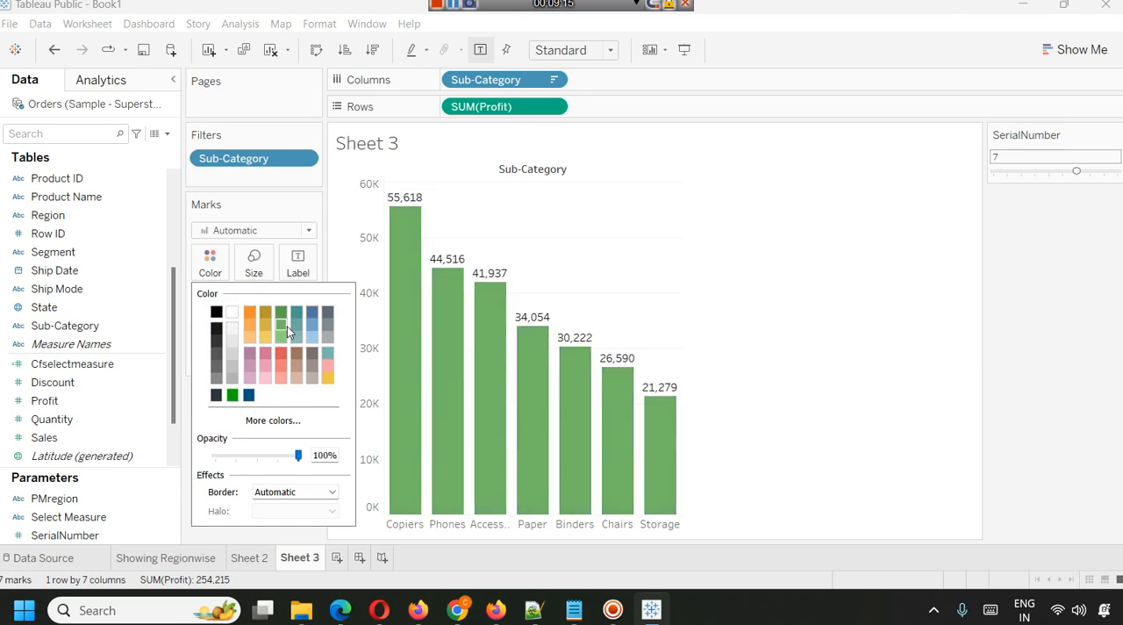
pyautogui.click(269, 333)
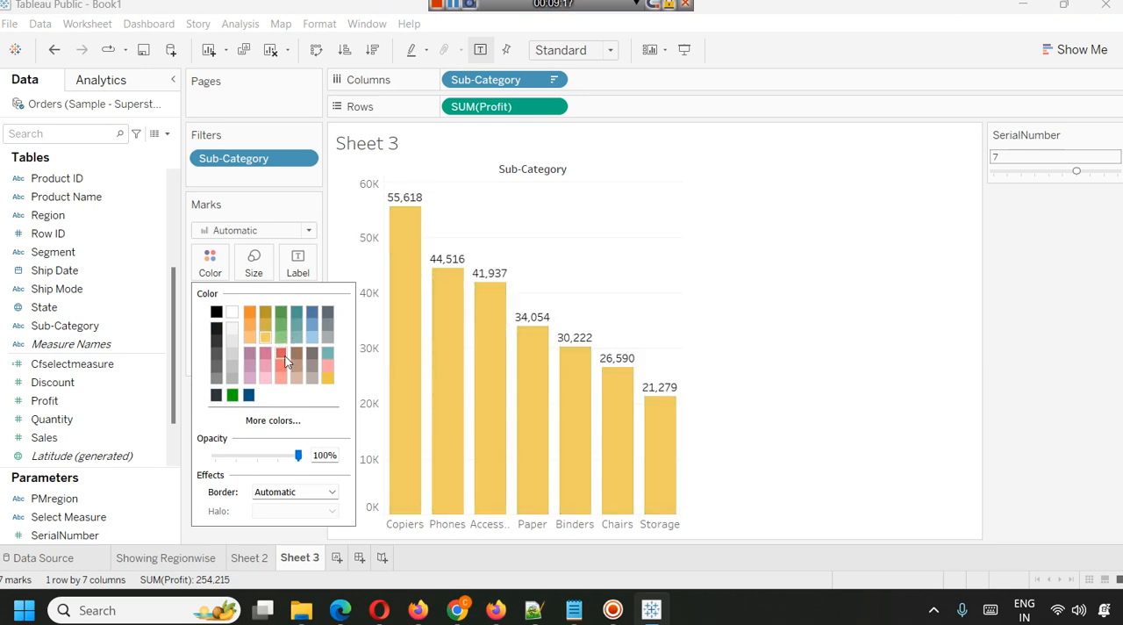
pyautogui.click(285, 356)
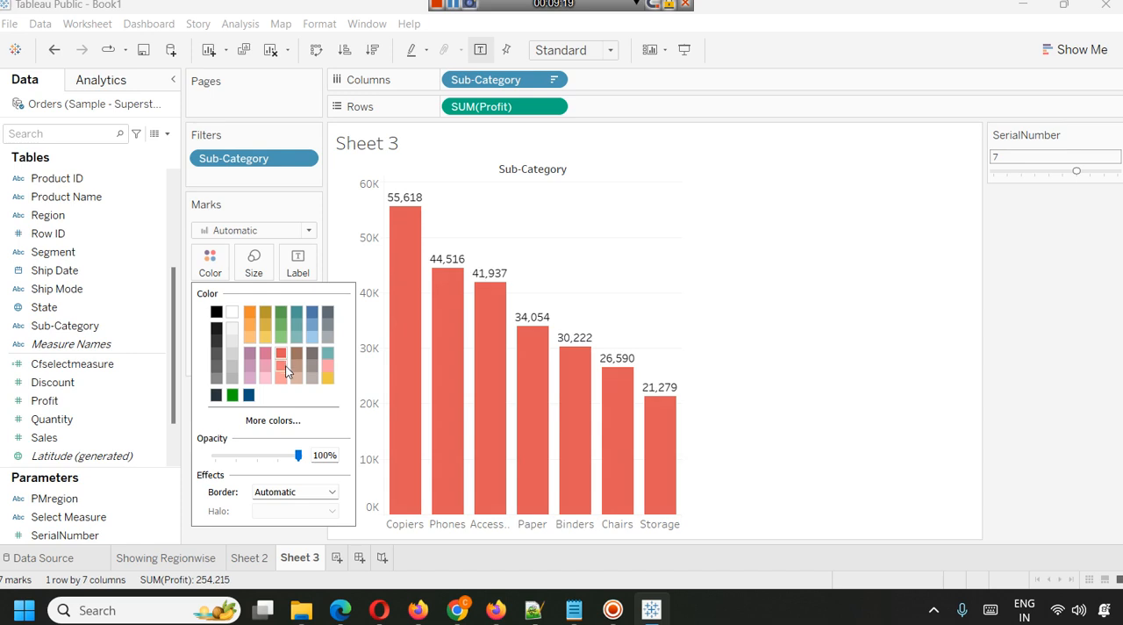
pyautogui.click(312, 313)
pyautogui.click(688, 267)
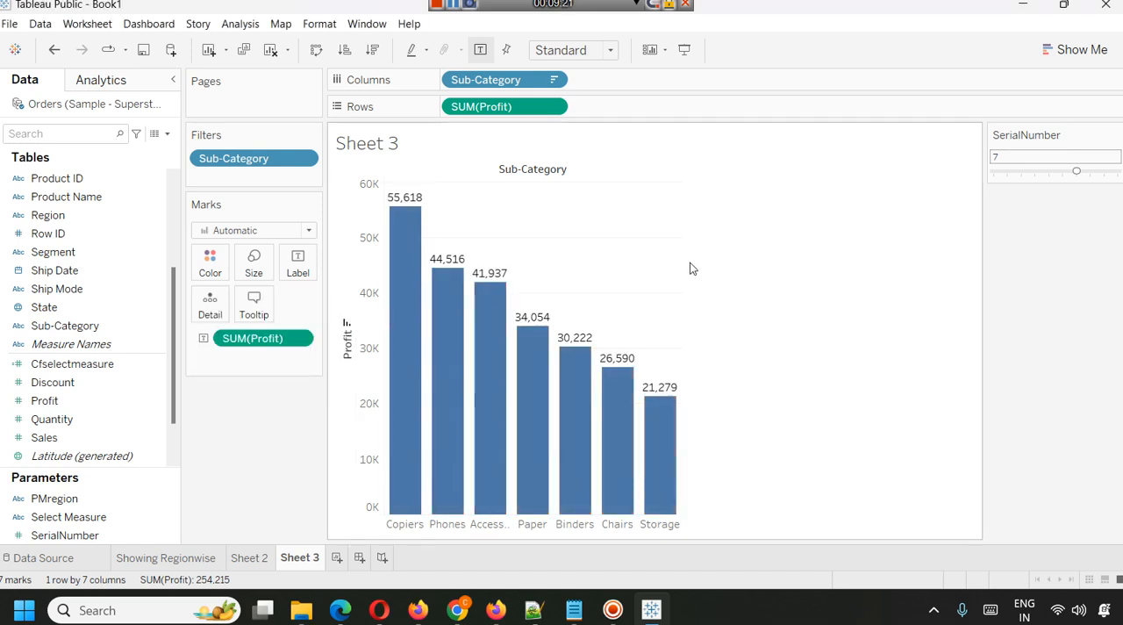
# Set SerialNumber to 4 and 5, and convert the sub-category profit chart into a text table.
pyautogui.moveTo(1077, 170); pyautogui.dragTo(1043, 176)
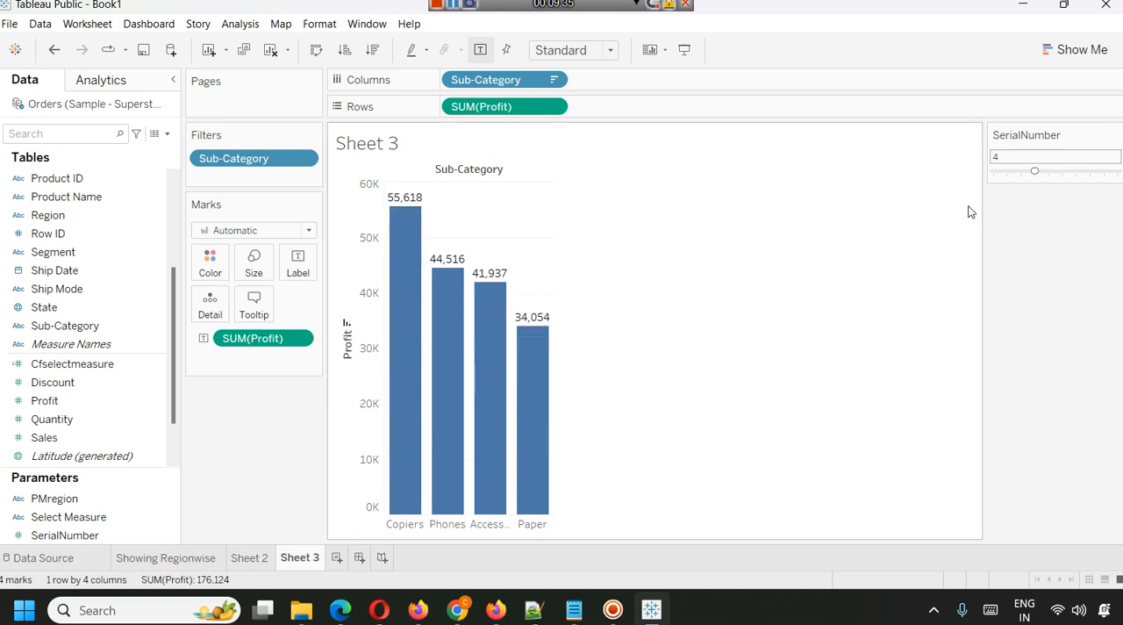
pyautogui.click(1048, 173)
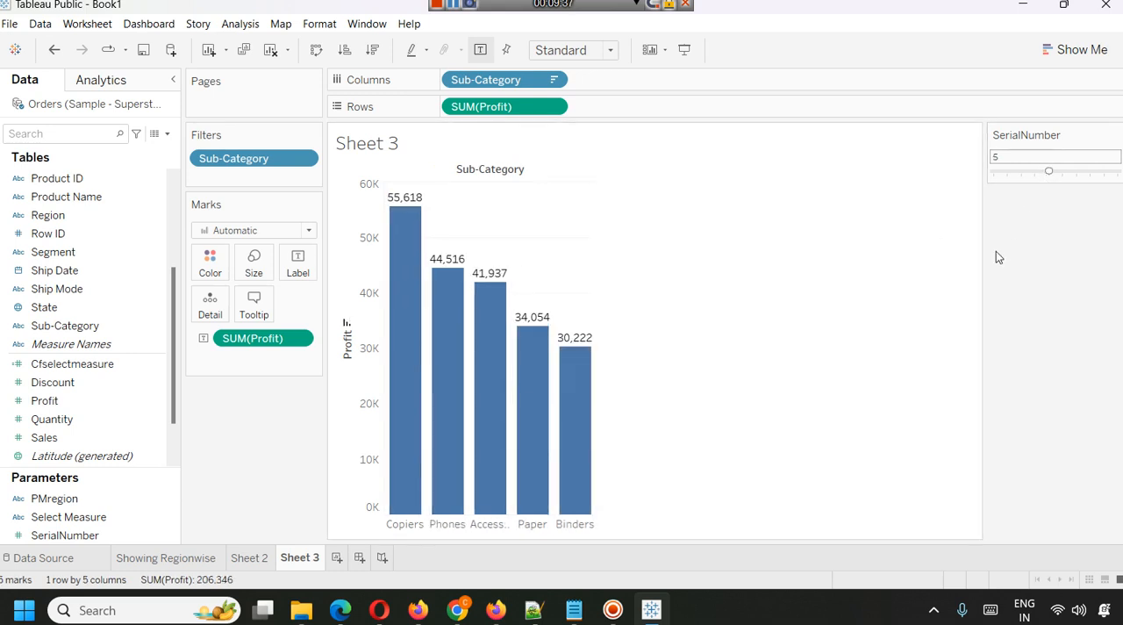
pyautogui.click(1051, 49)
pyautogui.click(999, 104)
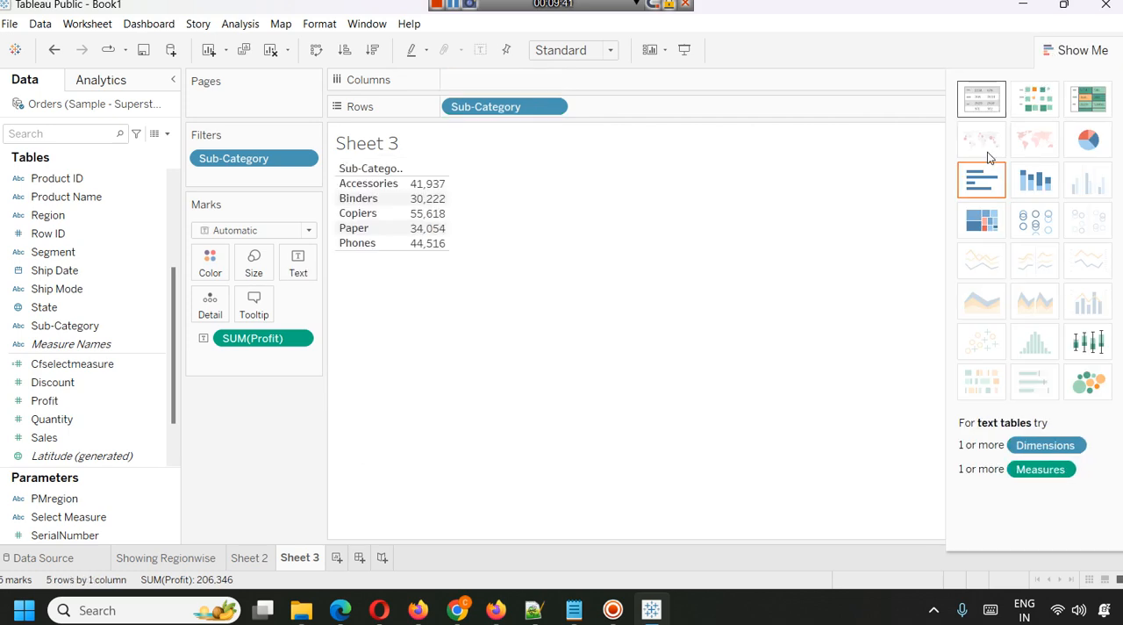
pyautogui.click(1099, 52)
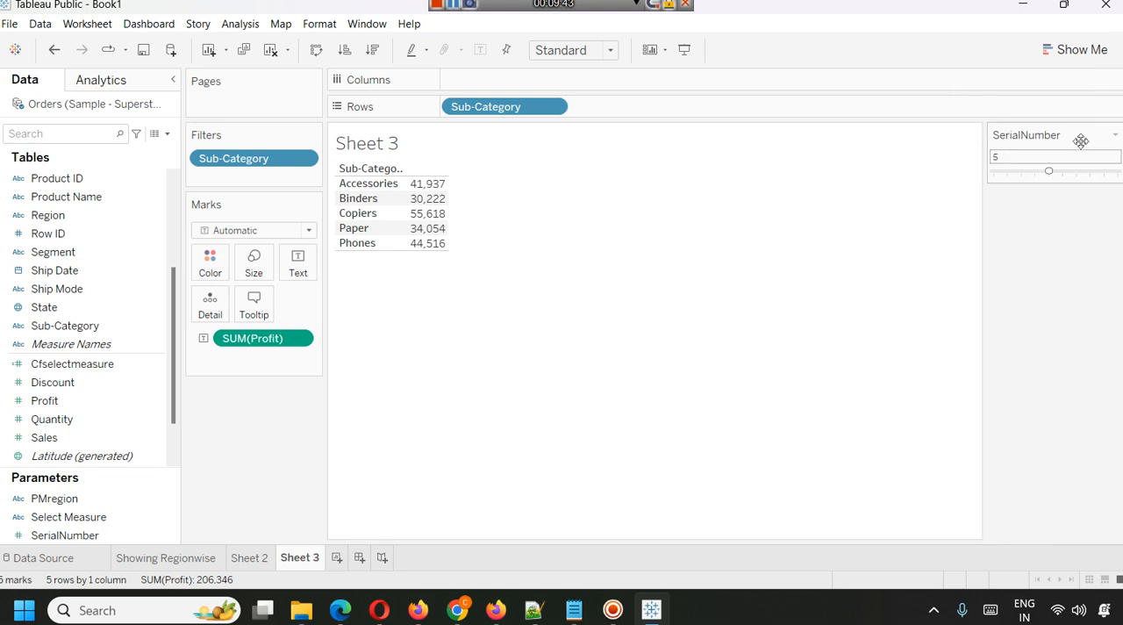
# Test the text table with SerialNumber values 6 and 7, and set the parameter to 8.
pyautogui.click(1058, 172)
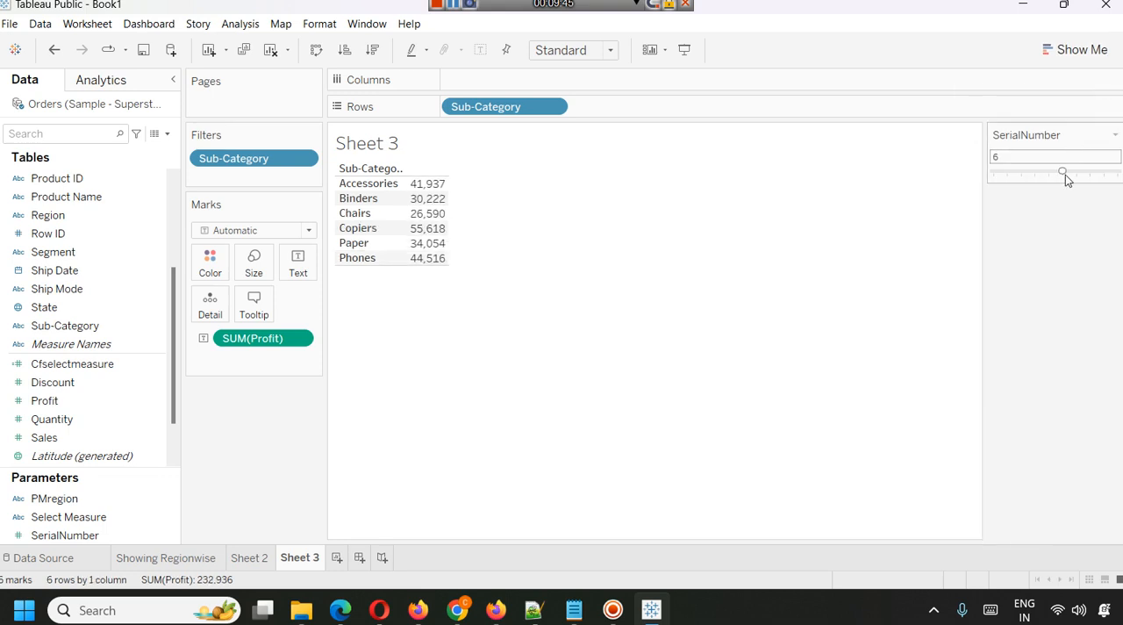
pyautogui.click(1075, 173)
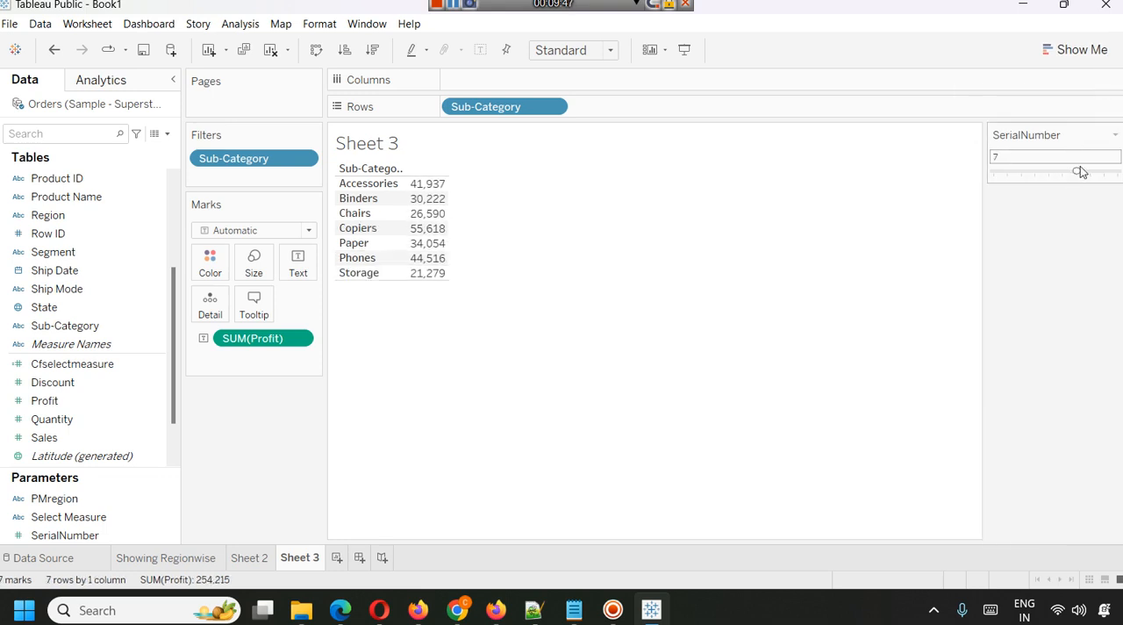
pyautogui.click(1091, 171)
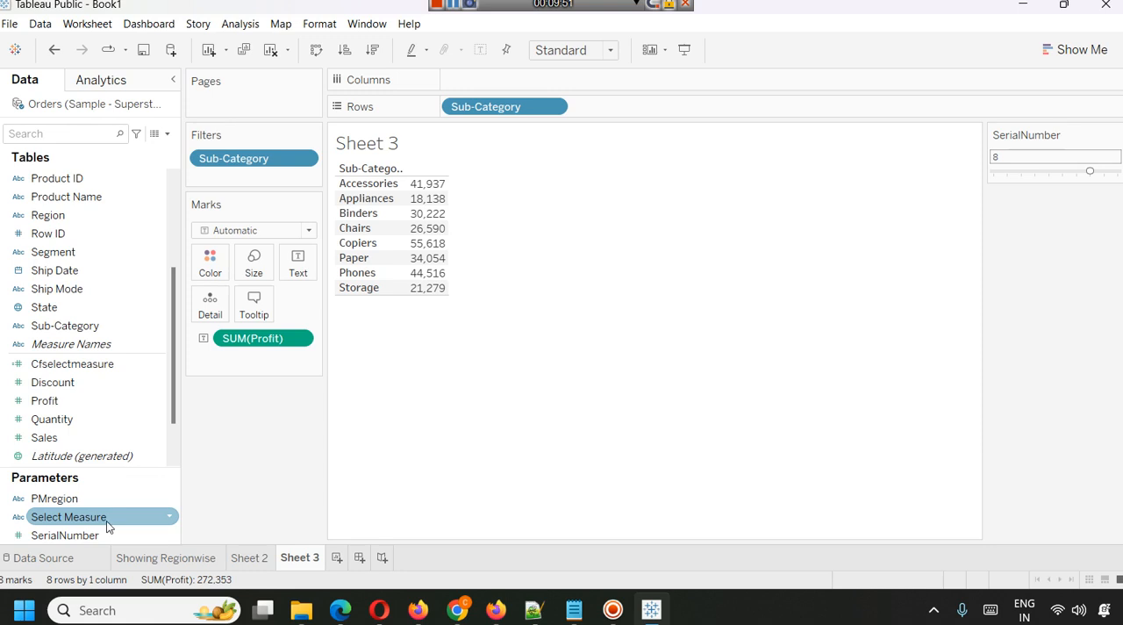
# Add the SerialNumber parameter to the rows and convert the view into a text table showing Profit and SerialNumber.
pyautogui.moveTo(99, 541); pyautogui.dragTo(644, 110)
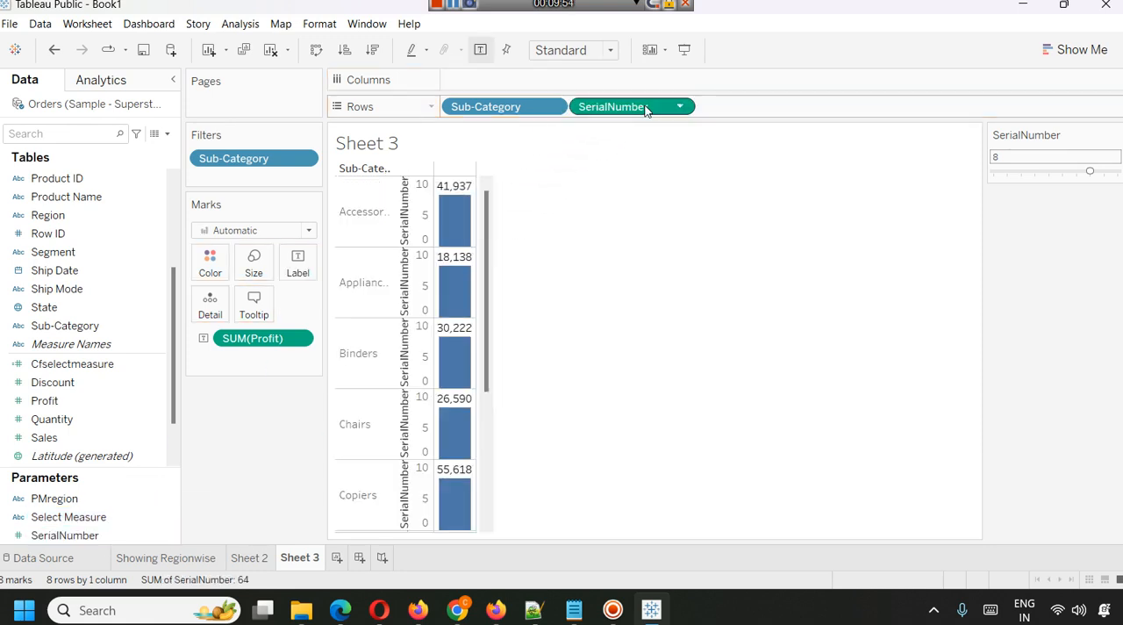
pyautogui.click(1056, 53)
pyautogui.click(986, 114)
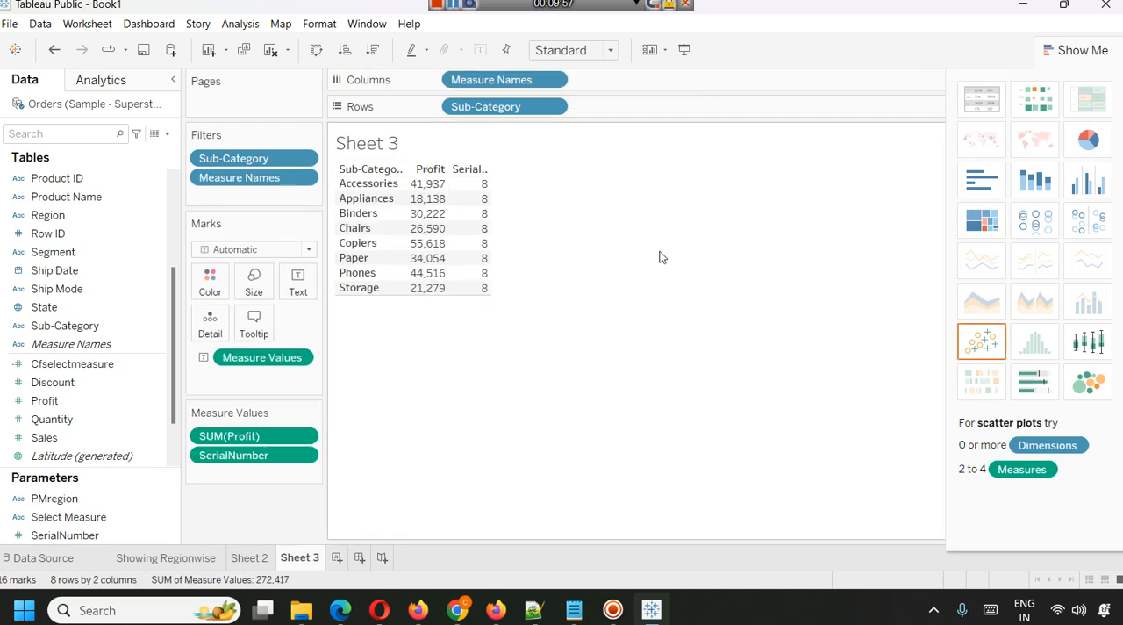
pyautogui.click(1063, 49)
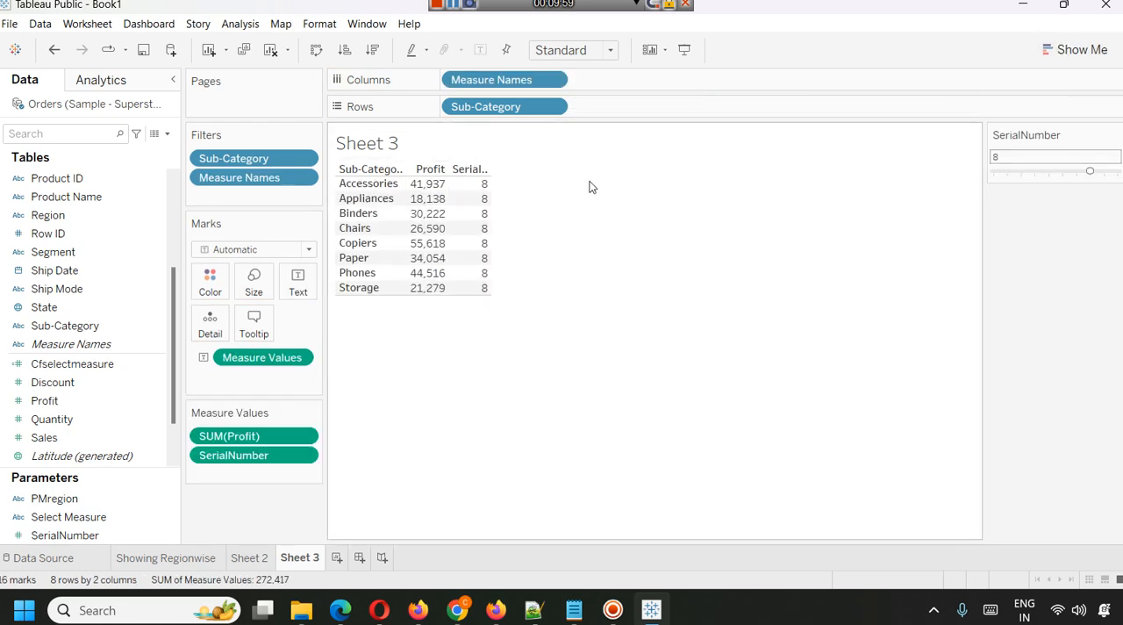
# Try SerialNumber at 7, undo that change, and remove SerialNumber from the table's measure values.
pyautogui.click(1072, 173)
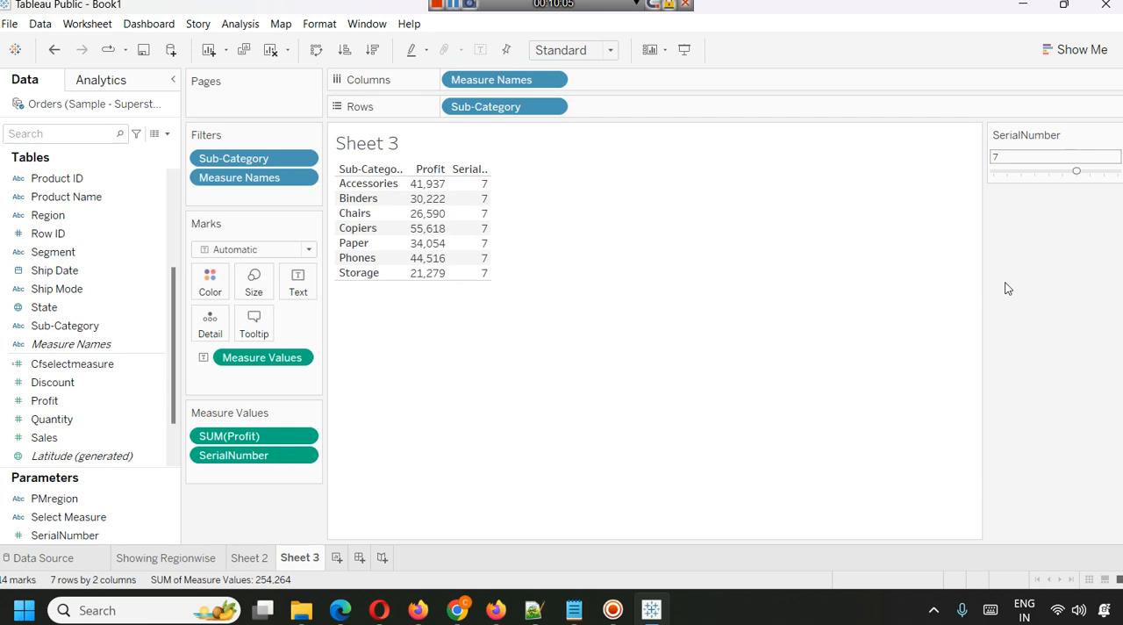
pyautogui.hotkey('ctrl', 'z')
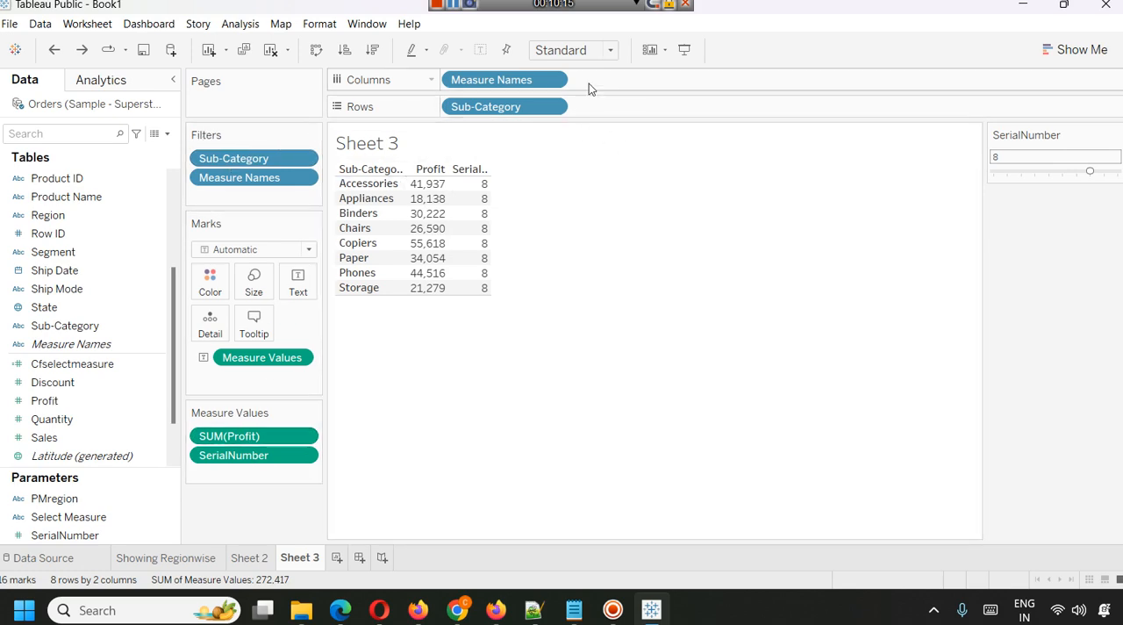
pyautogui.moveTo(237, 466); pyautogui.dragTo(83, 527)
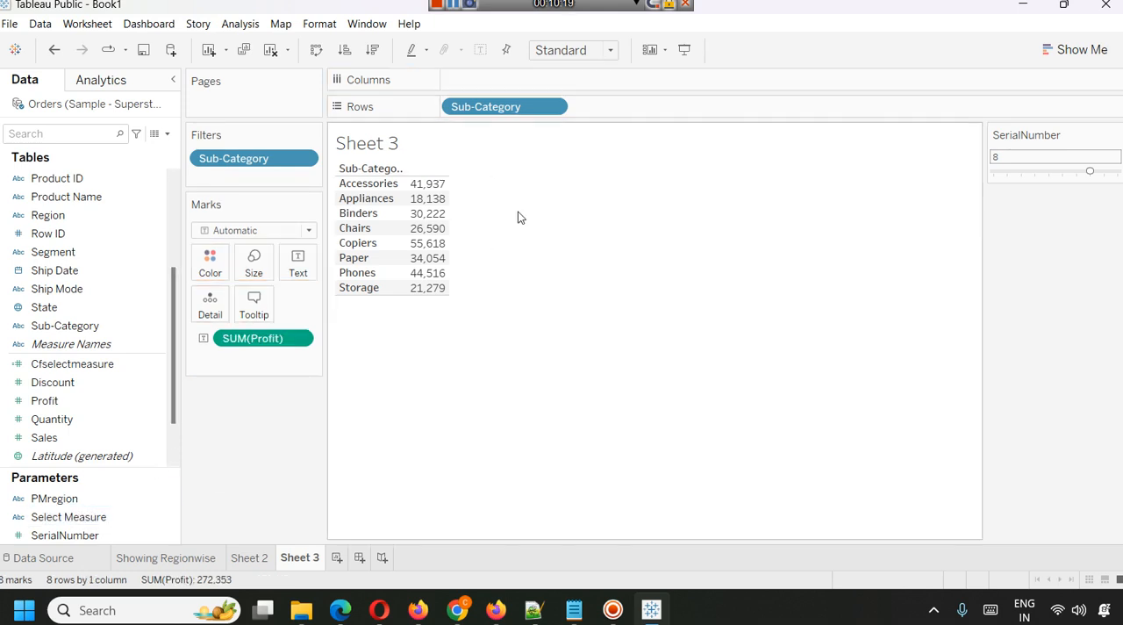